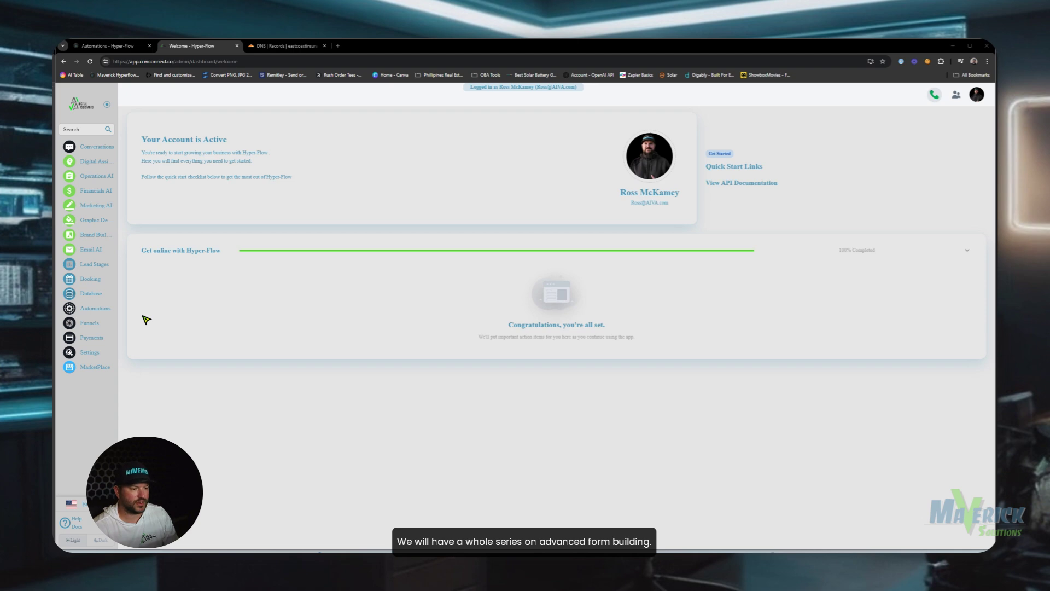
From the Database Forms list, create a new custom form
left_click(96, 294)
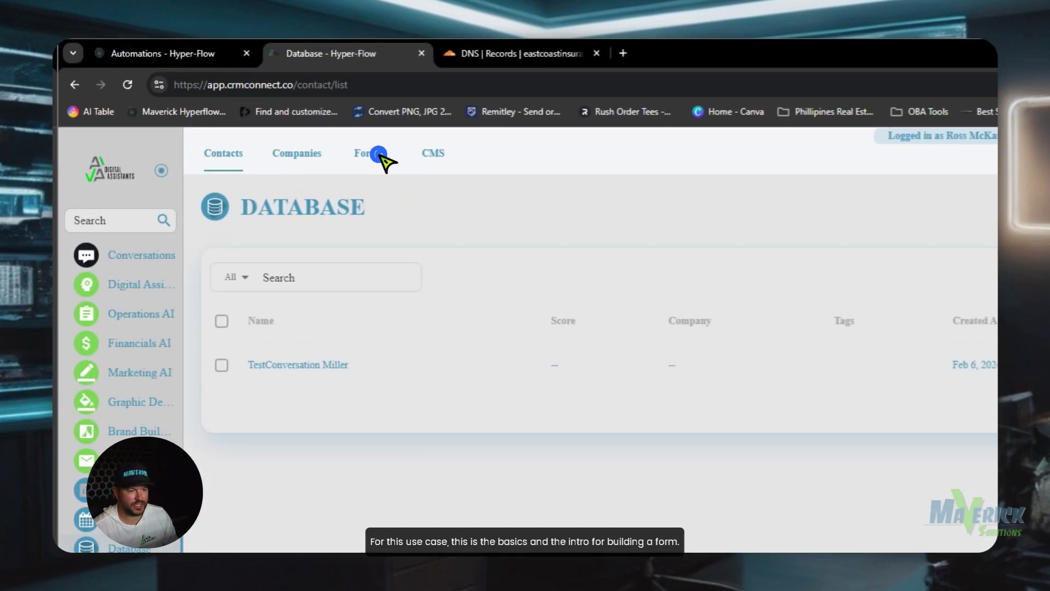
left_click(379, 154)
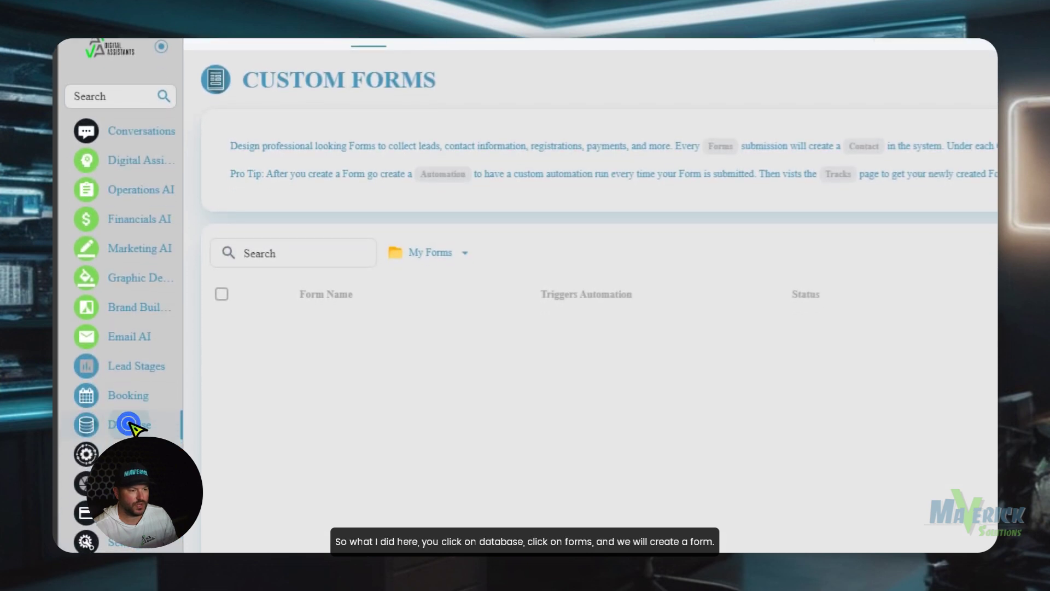
left_click(131, 547)
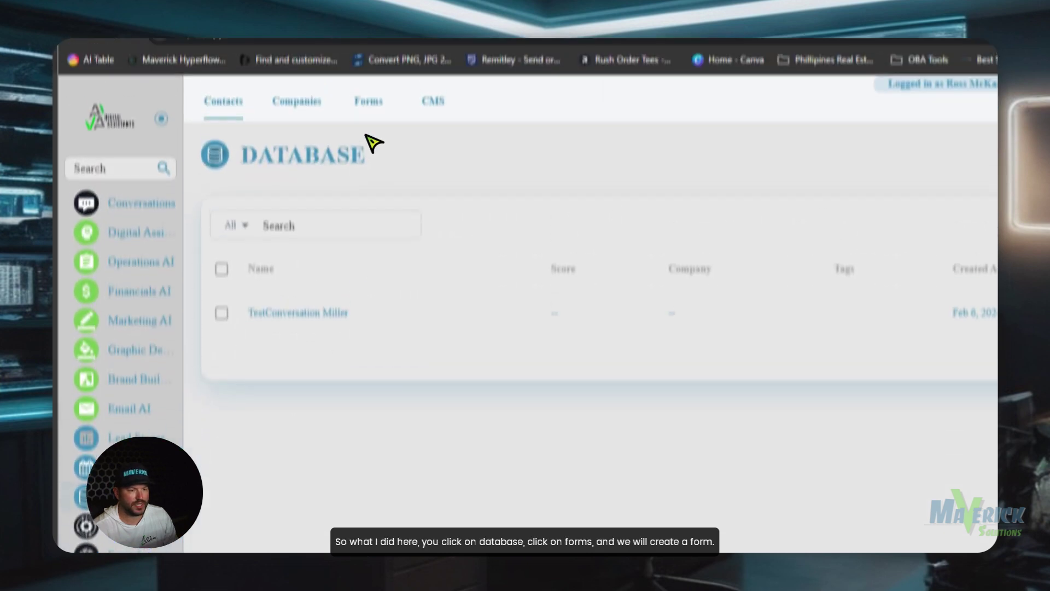
left_click(368, 61)
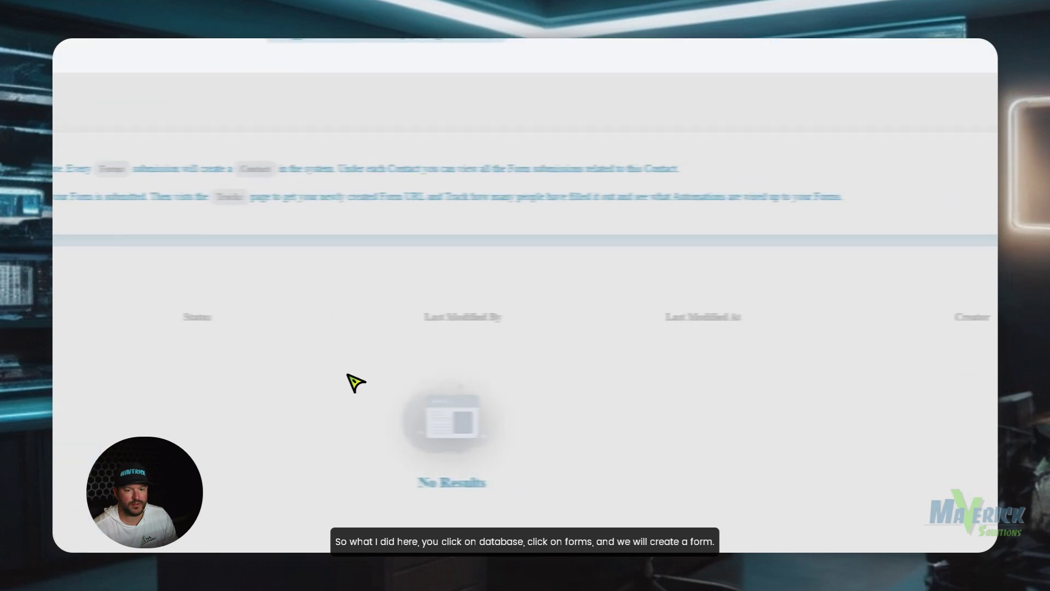
left_click(950, 170)
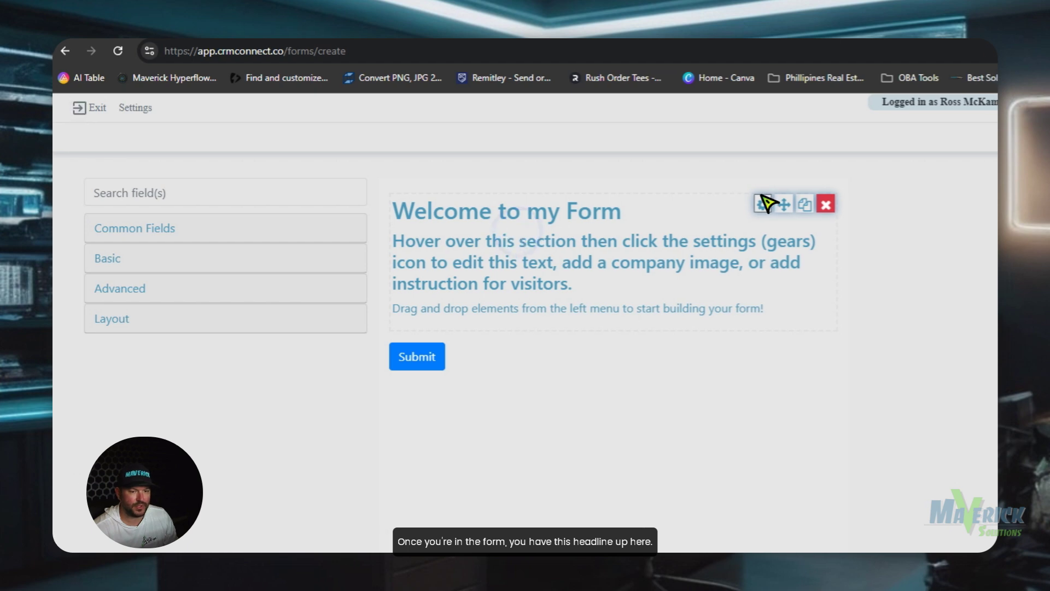
In the welcome section's settings, try replacing its label with 'Demo'
left_click(758, 204)
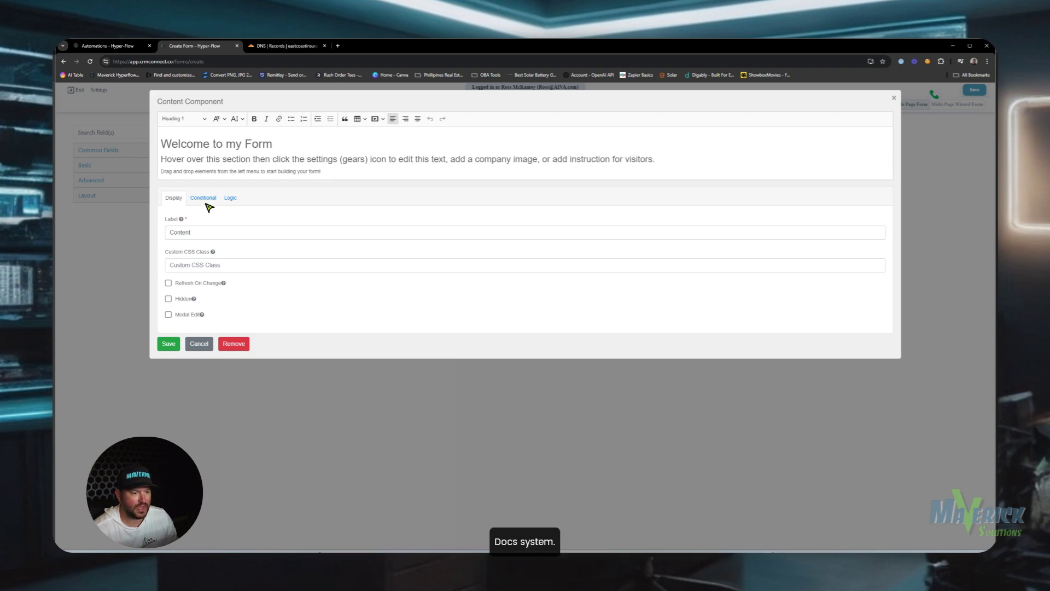
double_click(201, 234)
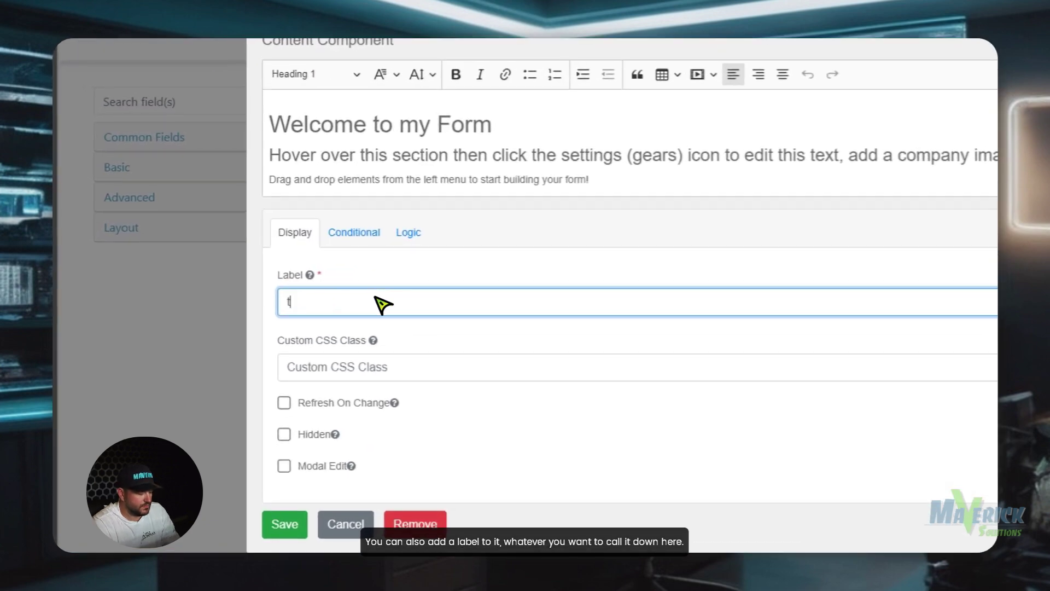
key("BackSpace")
key("BackSpace")
key("BackSpace")
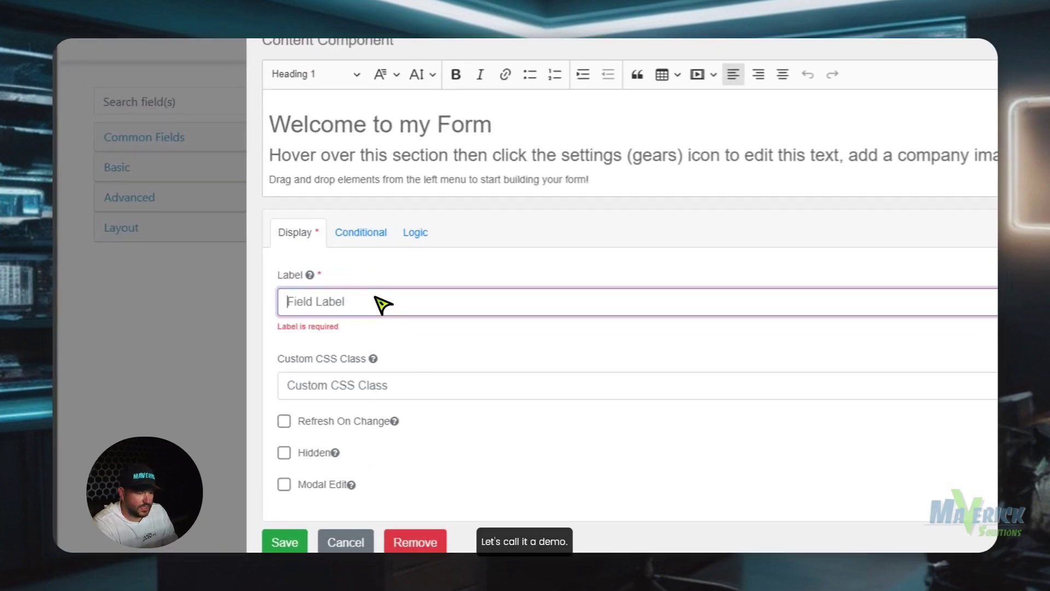
type("Demo")
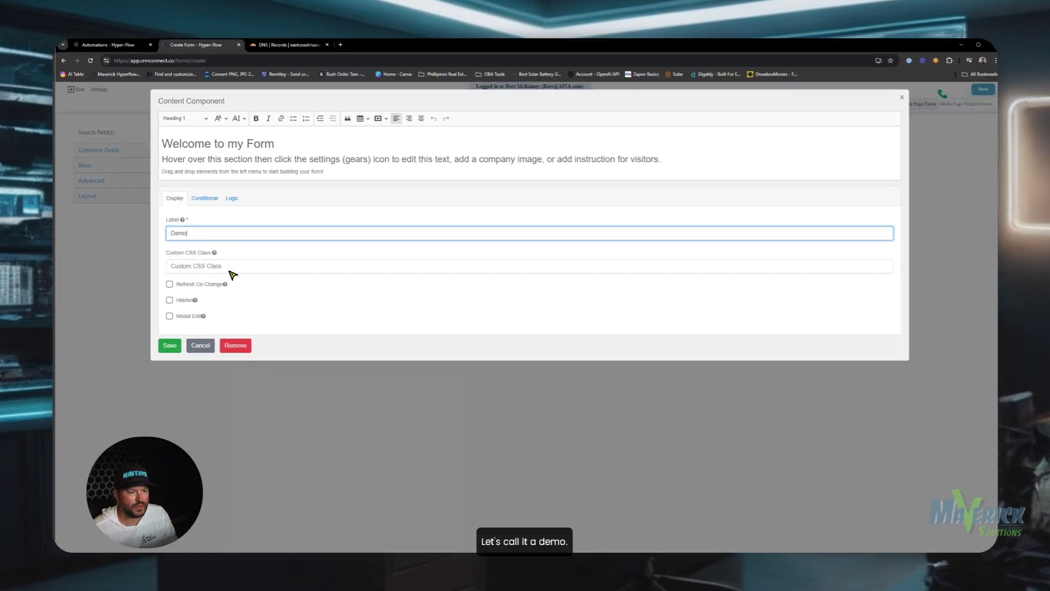
left_click(228, 267)
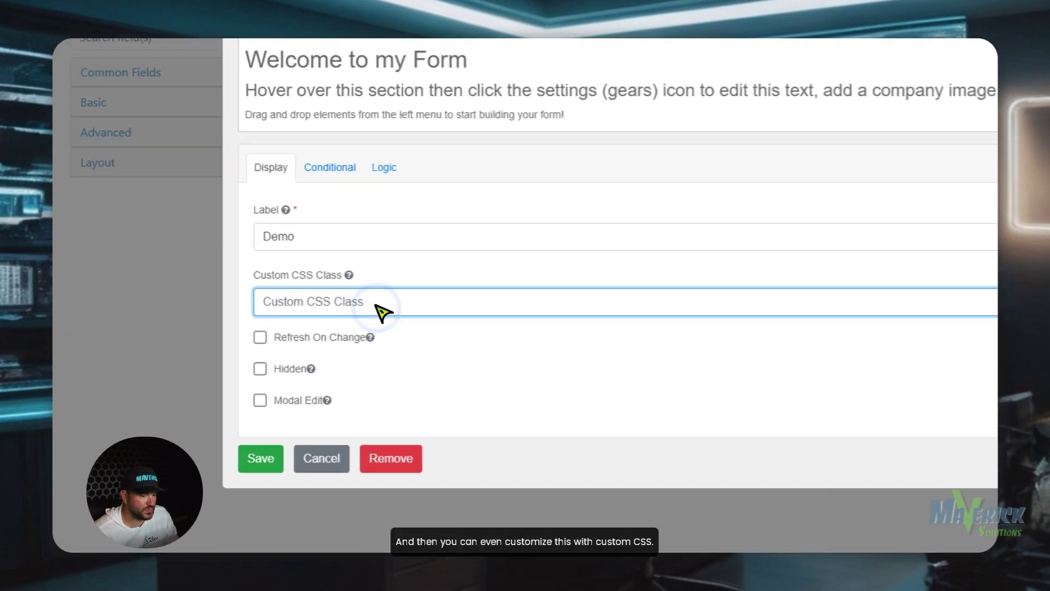
Browse the Conditional and Logic tabs, cancel without saving, and expand Common Fields
left_click(333, 176)
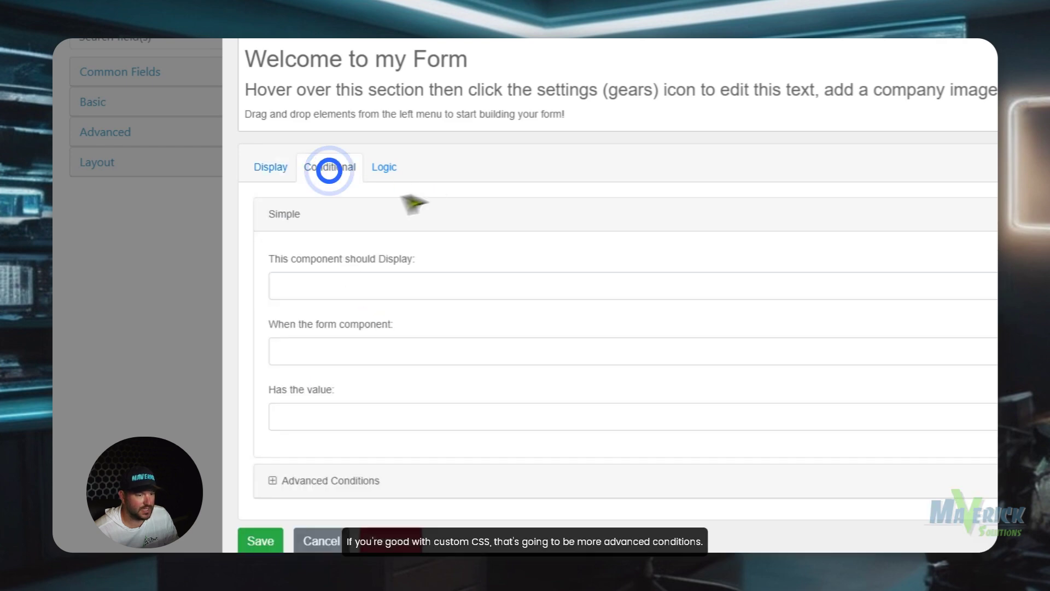
left_click(378, 167)
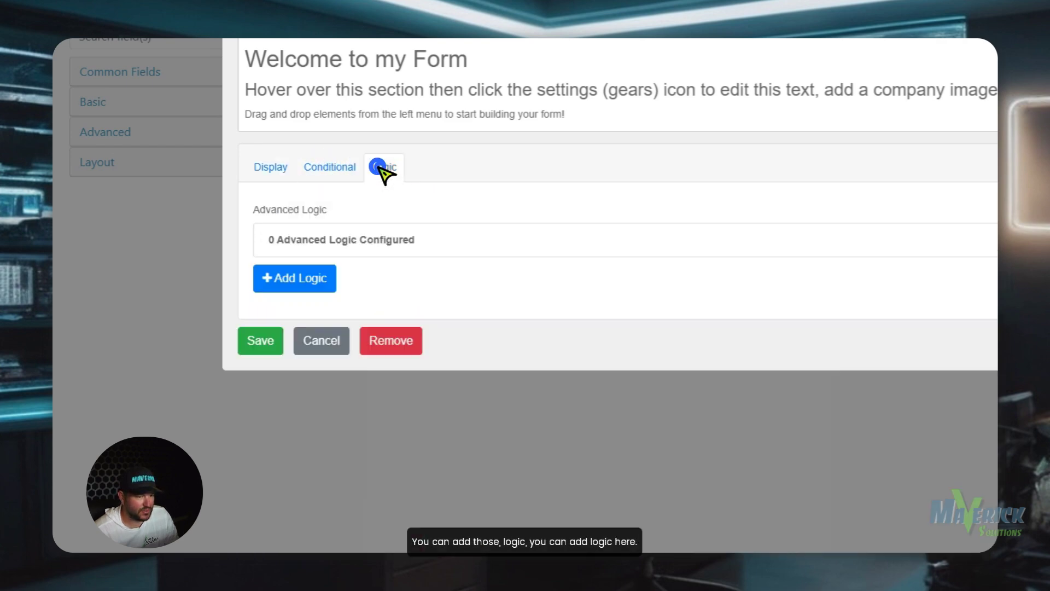
left_click(305, 280)
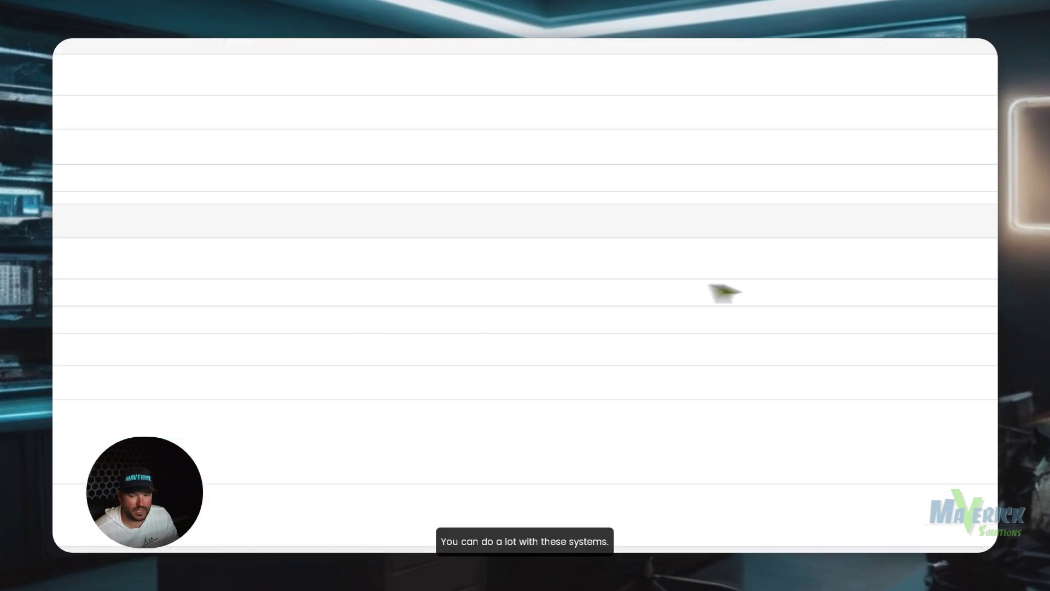
left_click(303, 417)
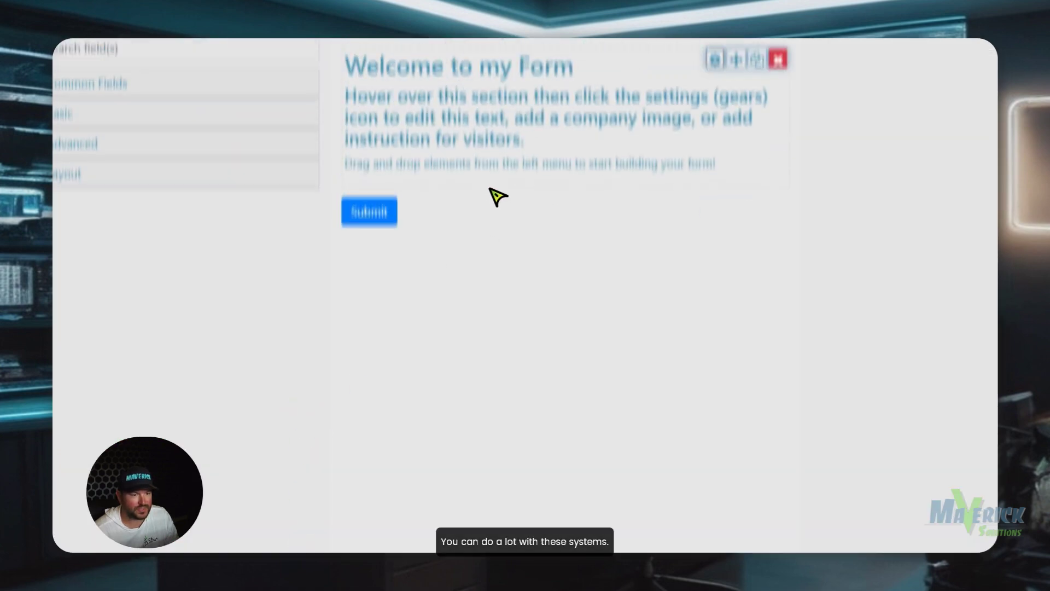
left_click(90, 82)
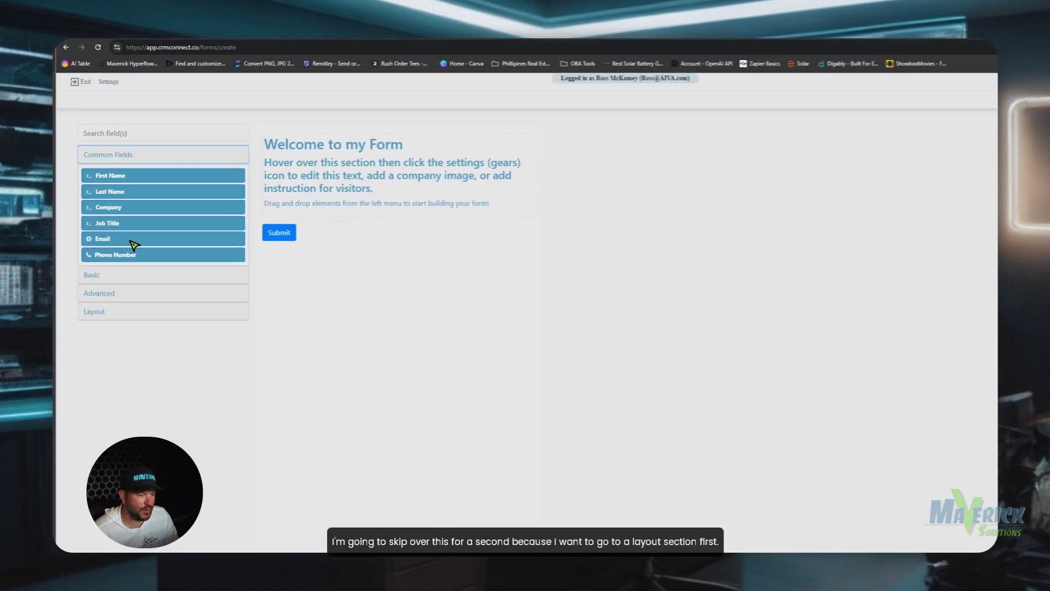
Drag Columns layouts above Submit, nesting extra columns inside the first row
left_click(109, 281)
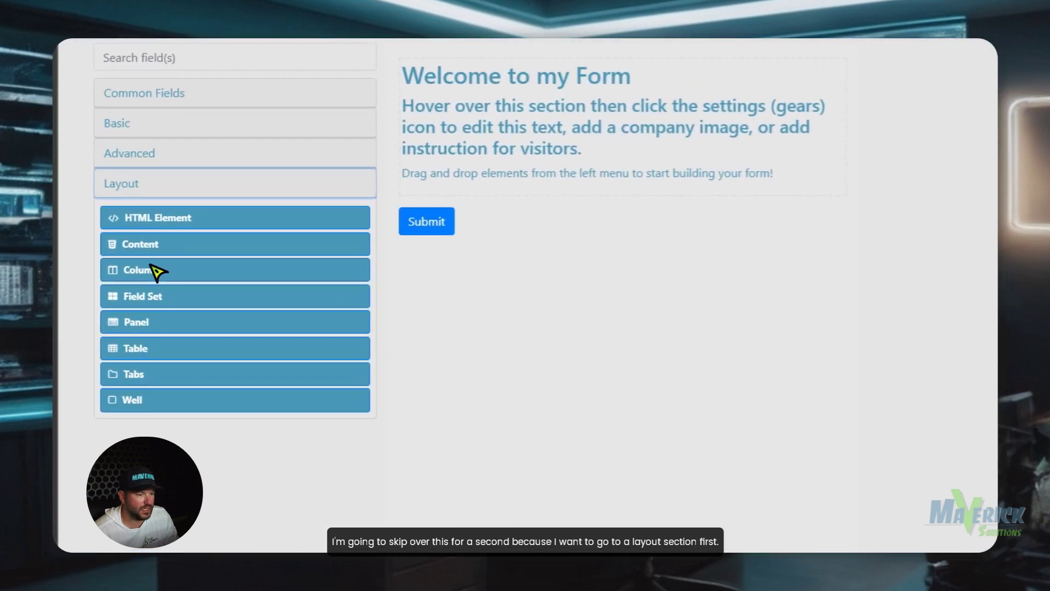
left_click_drag(155, 271, 476, 241)
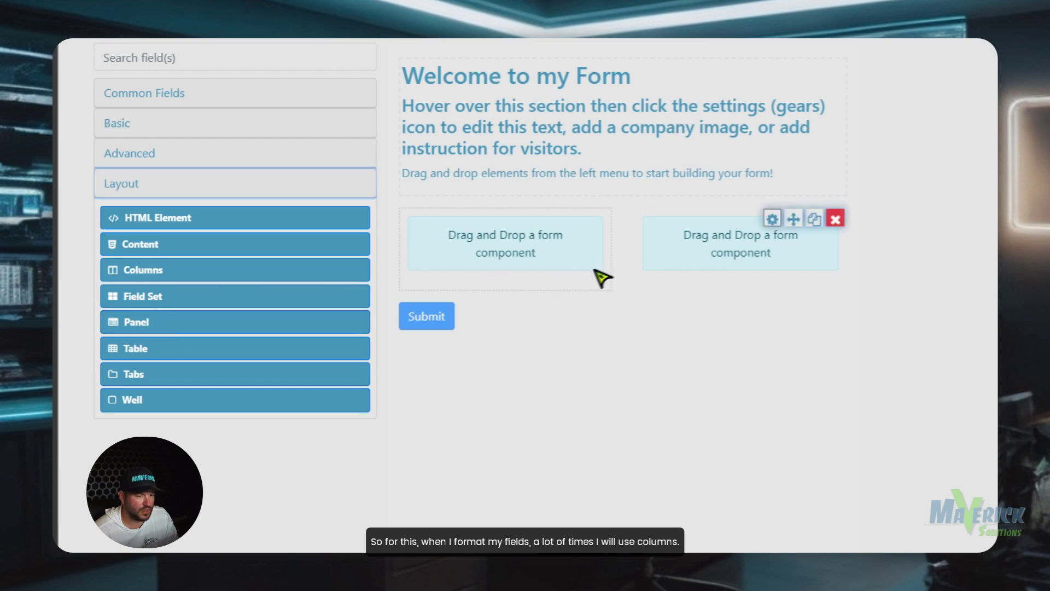
left_click_drag(164, 268, 449, 266)
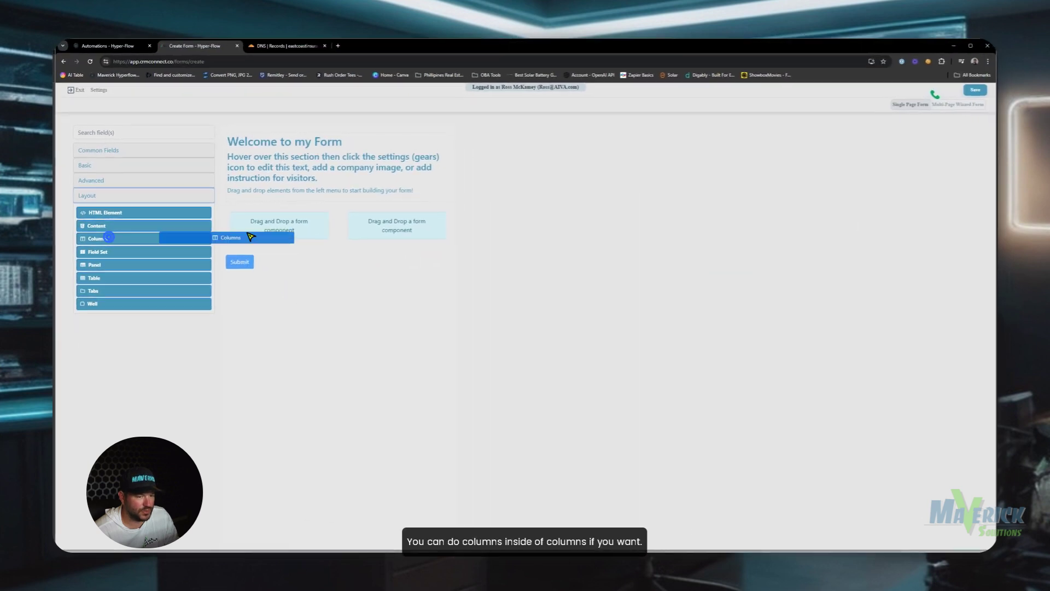
left_click_drag(252, 237, 276, 229)
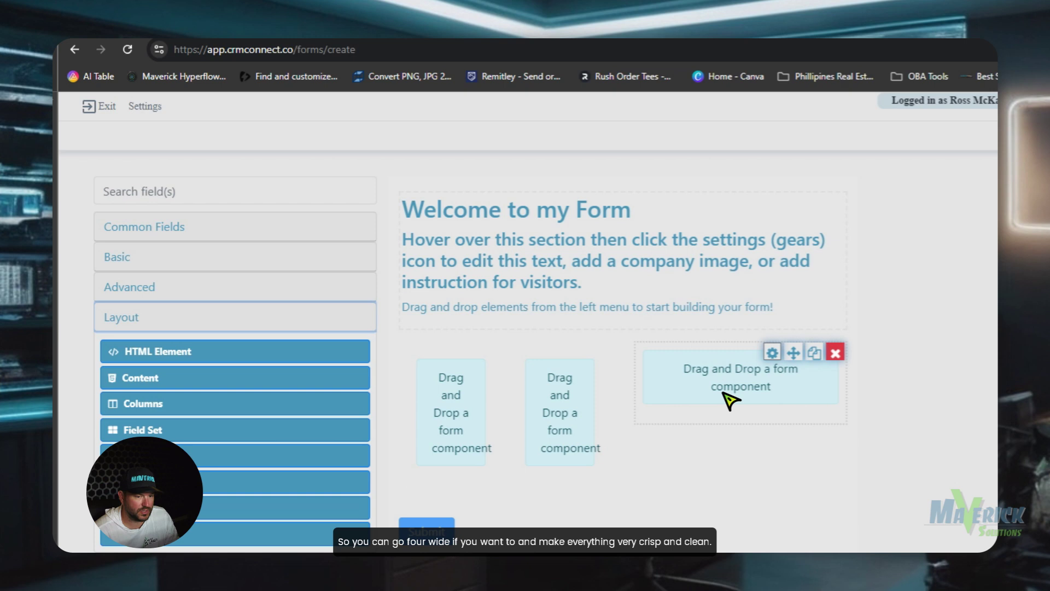
left_click_drag(161, 403, 698, 403)
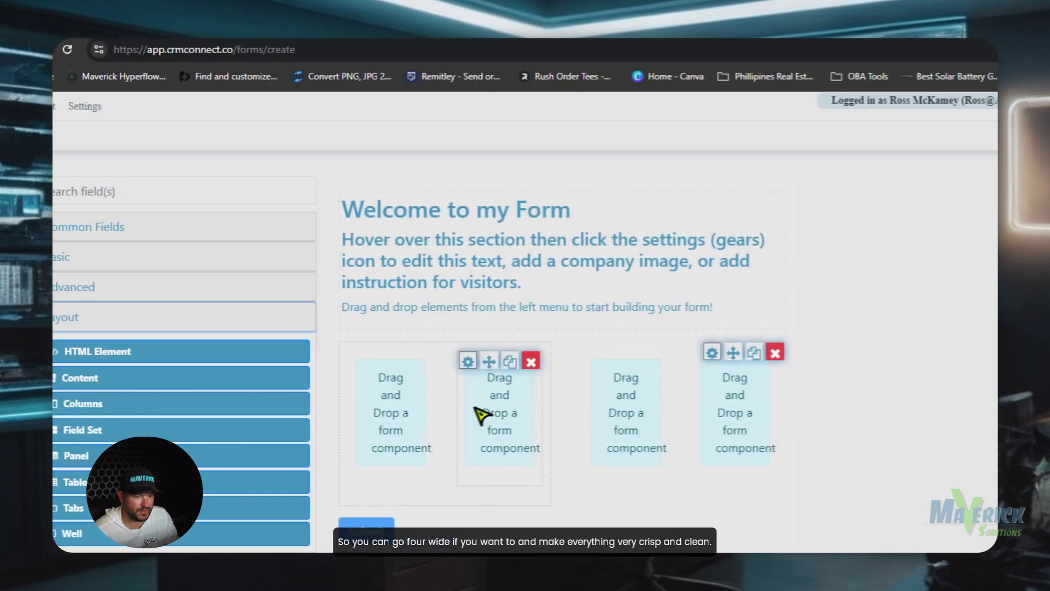
Delete both nested column sets, leaving a single two-column row
left_click(529, 363)
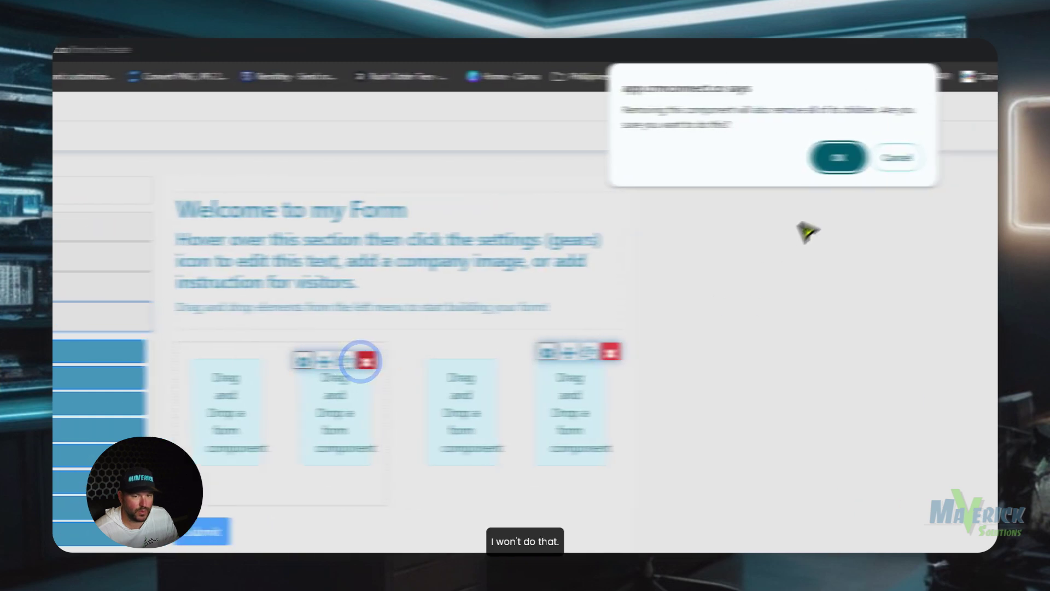
left_click(970, 143)
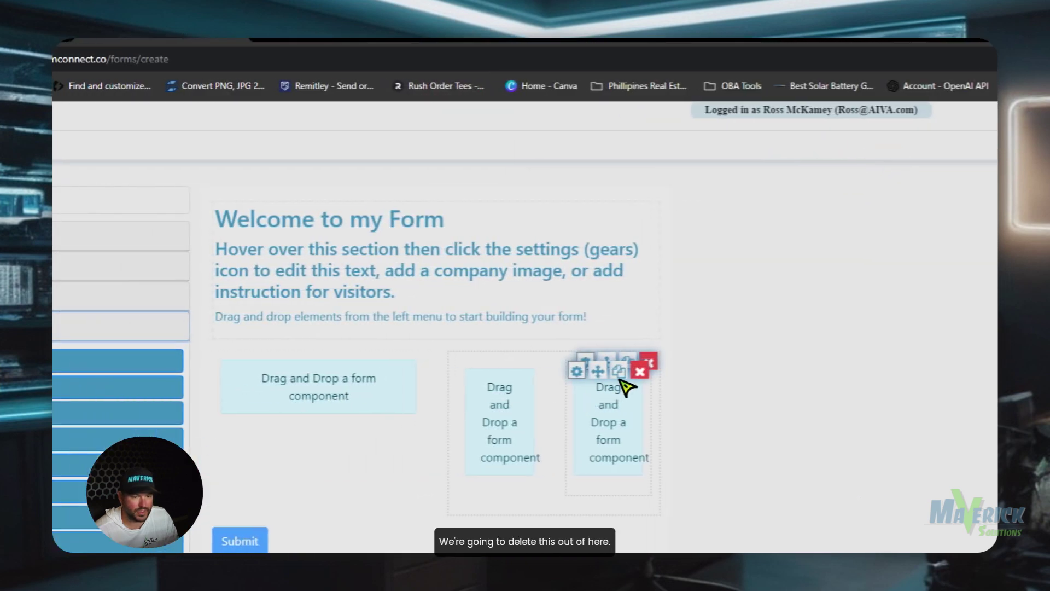
left_click(488, 371)
left_click(781, 176)
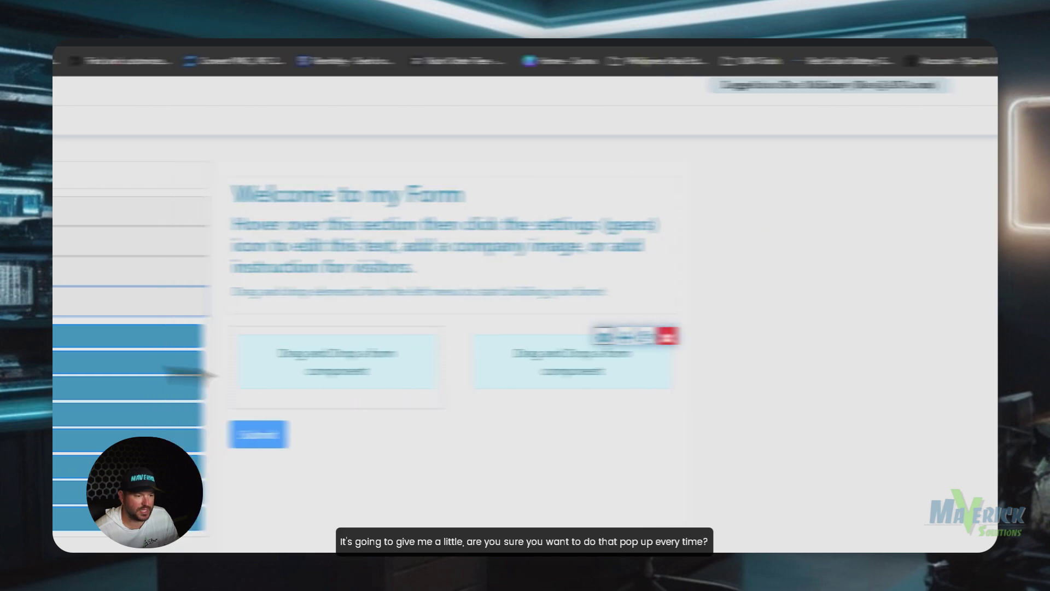
Place First Name and Last Name in the two columns, with Email and Phone Number beneath
left_click(175, 211)
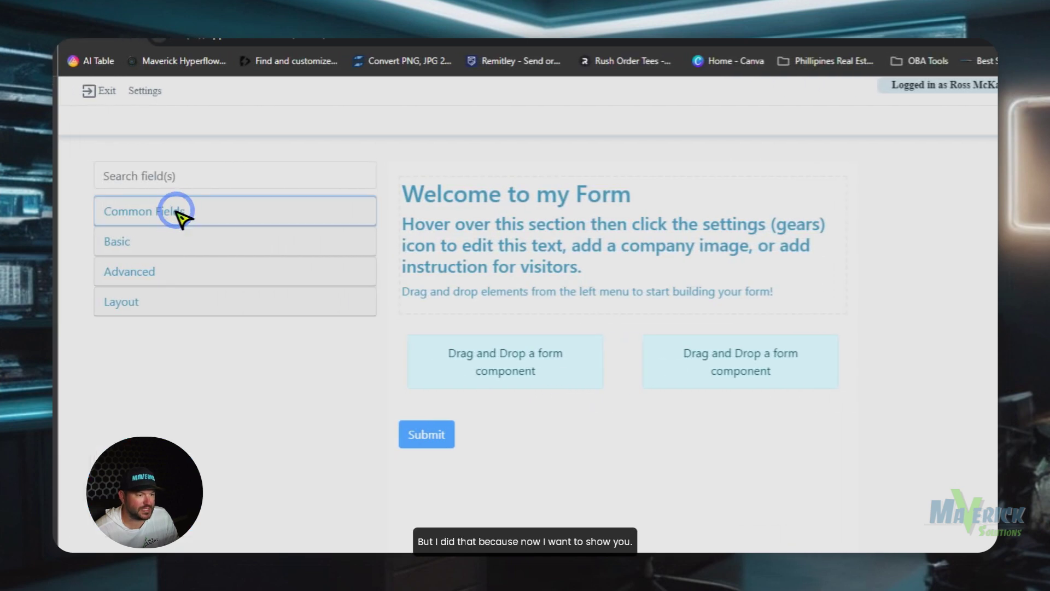
left_click(180, 218)
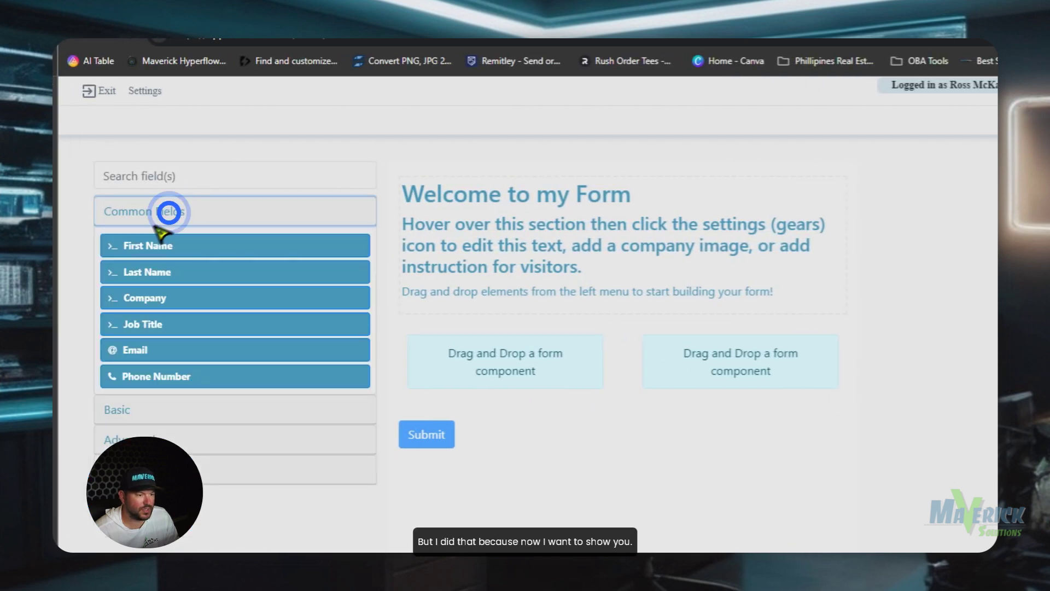
left_click_drag(148, 245, 442, 370)
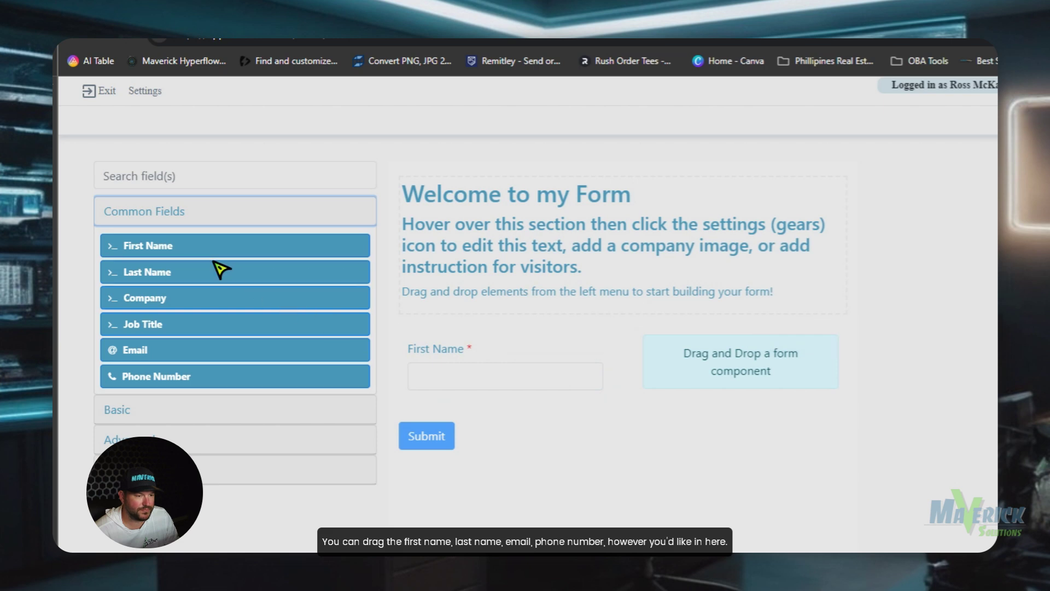
left_click_drag(206, 282, 729, 366)
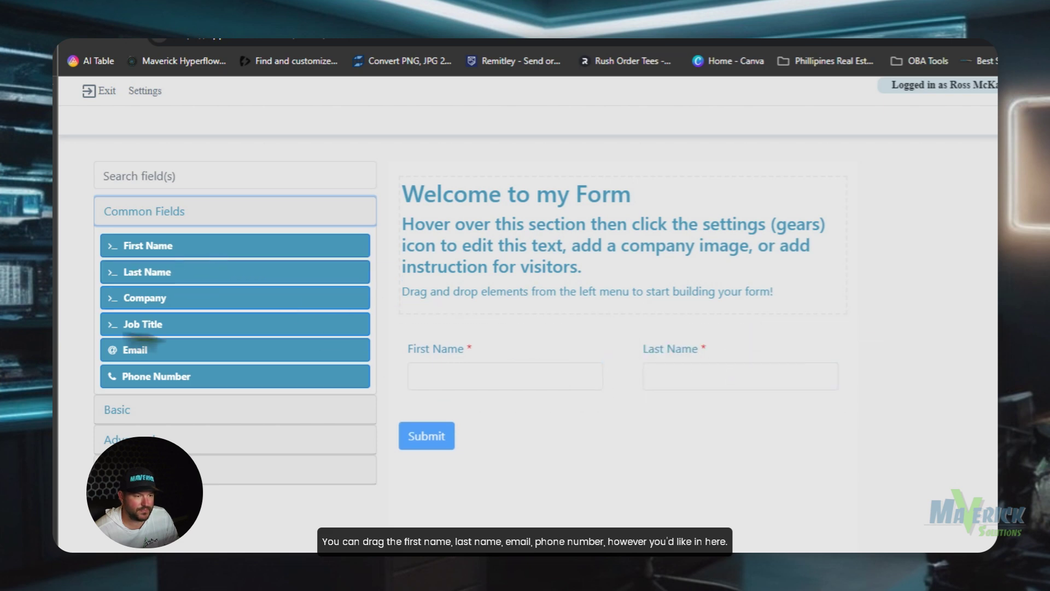
left_click_drag(146, 365, 462, 387)
left_click_drag(170, 377, 746, 405)
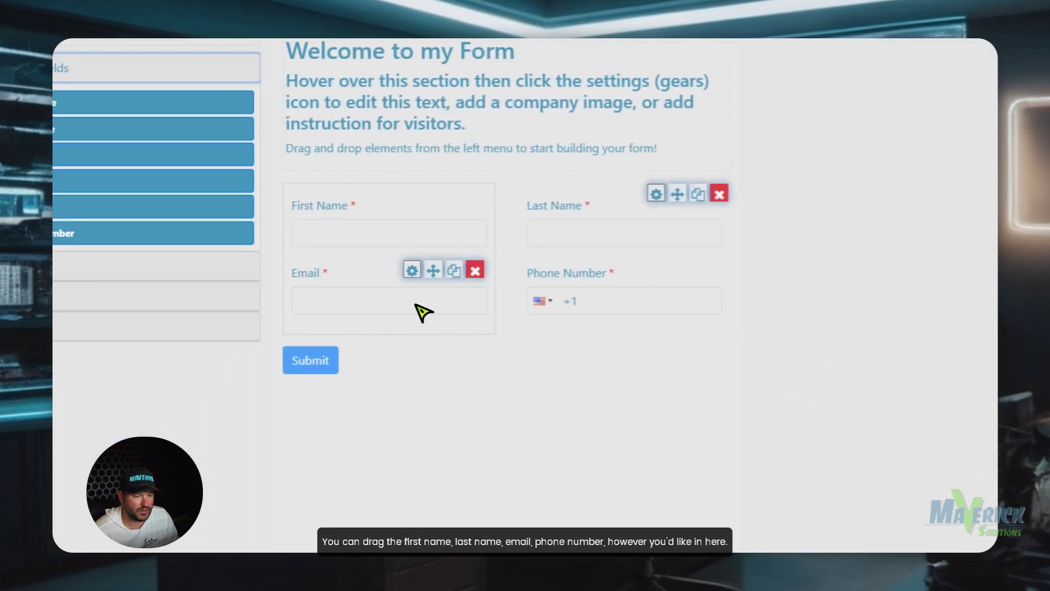
Move Email and Phone Number out to full-width rows, Phone Number above Email
left_click_drag(428, 270, 511, 385)
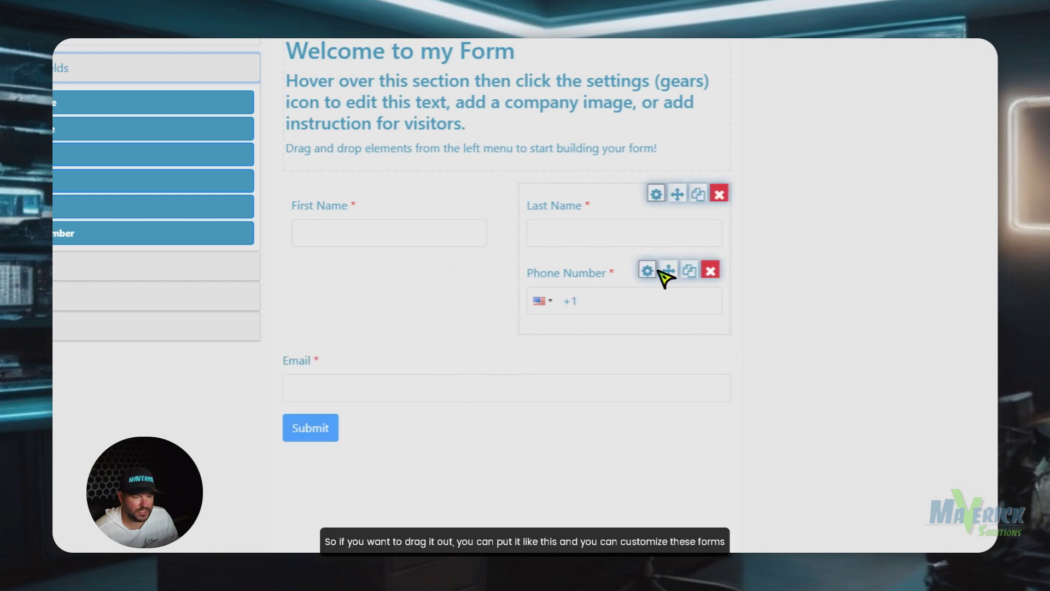
left_click_drag(676, 268, 590, 361)
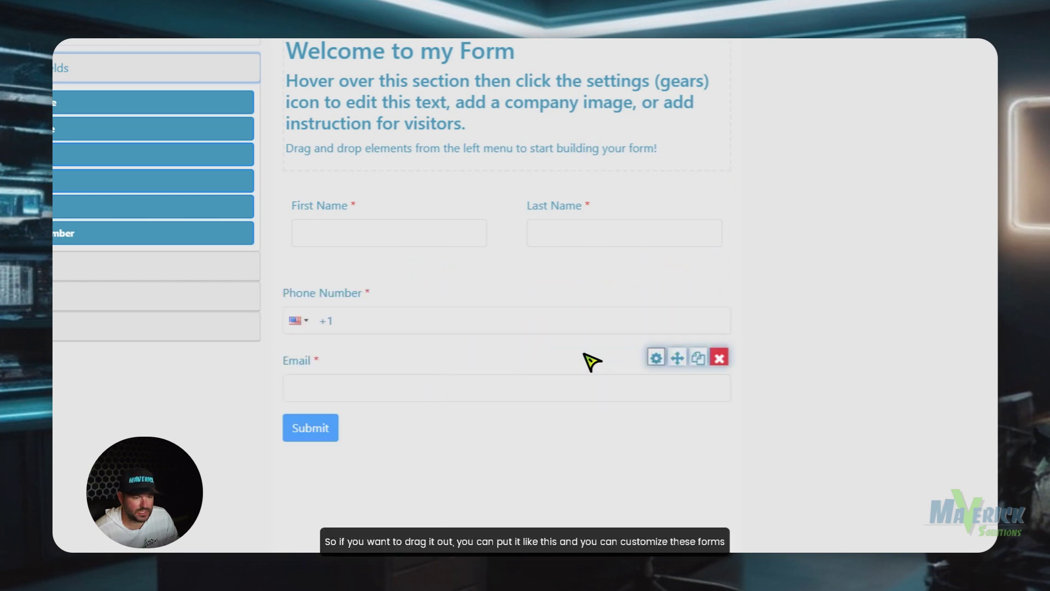
left_click(60, 266)
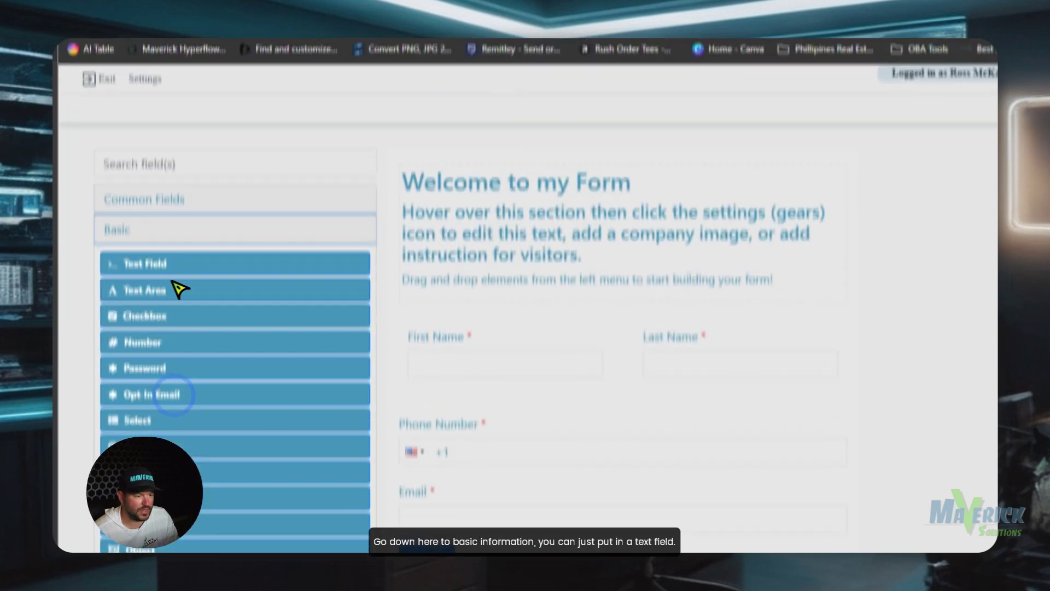
Add a Text Field above Phone Number labelled 'Drivers License' and save it
left_click_drag(164, 265, 513, 359)
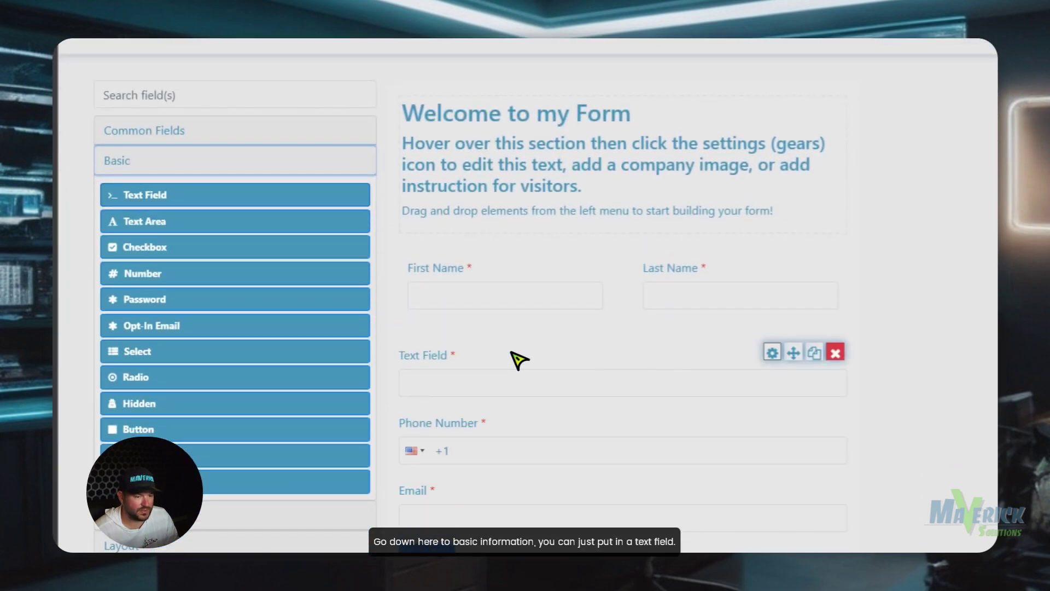
left_click(761, 352)
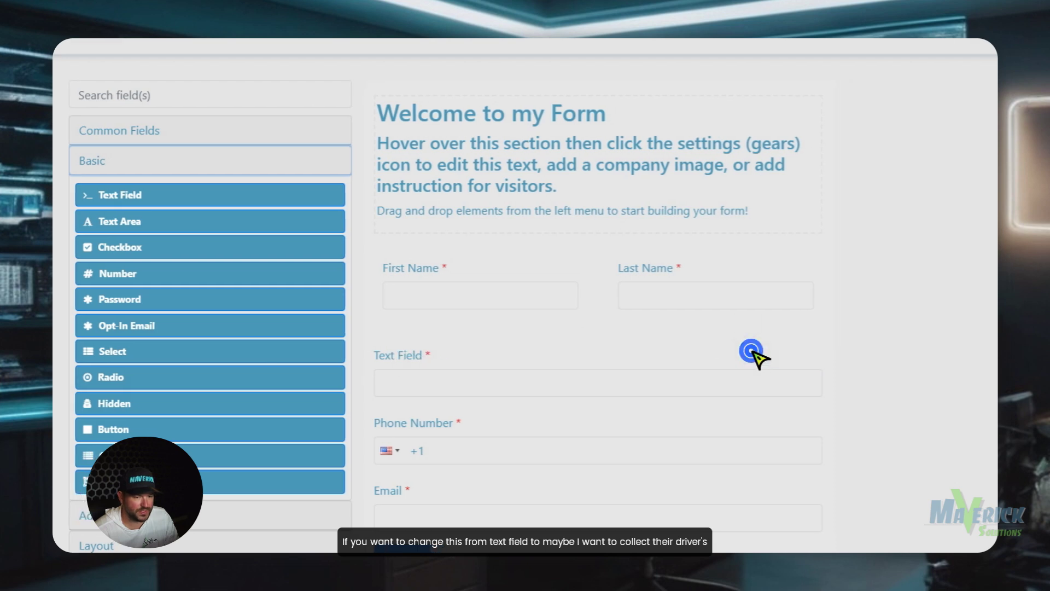
left_click_drag(367, 143, 283, 148)
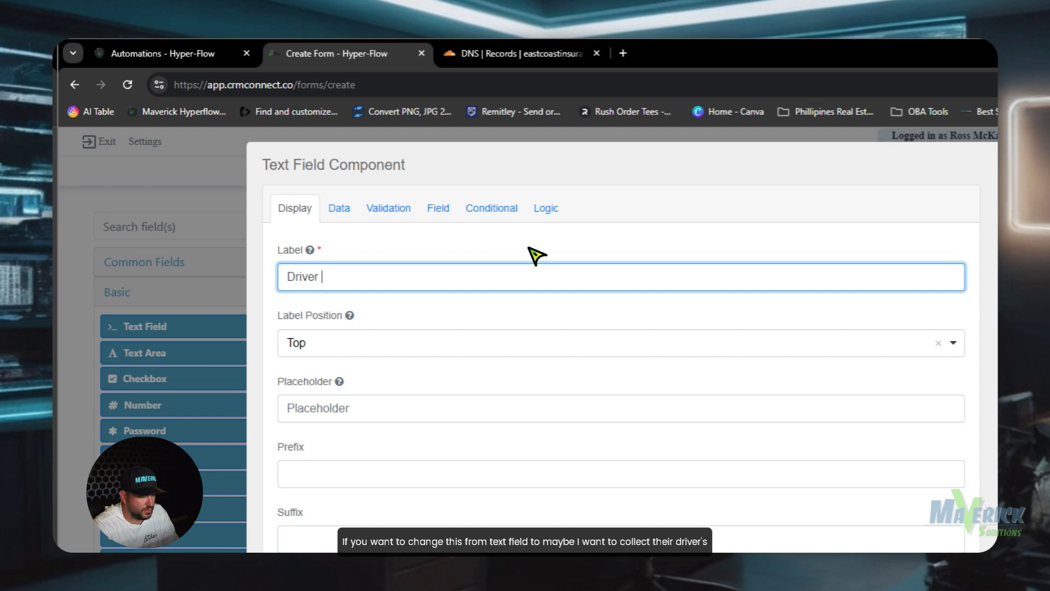
type("Drivers Licen")
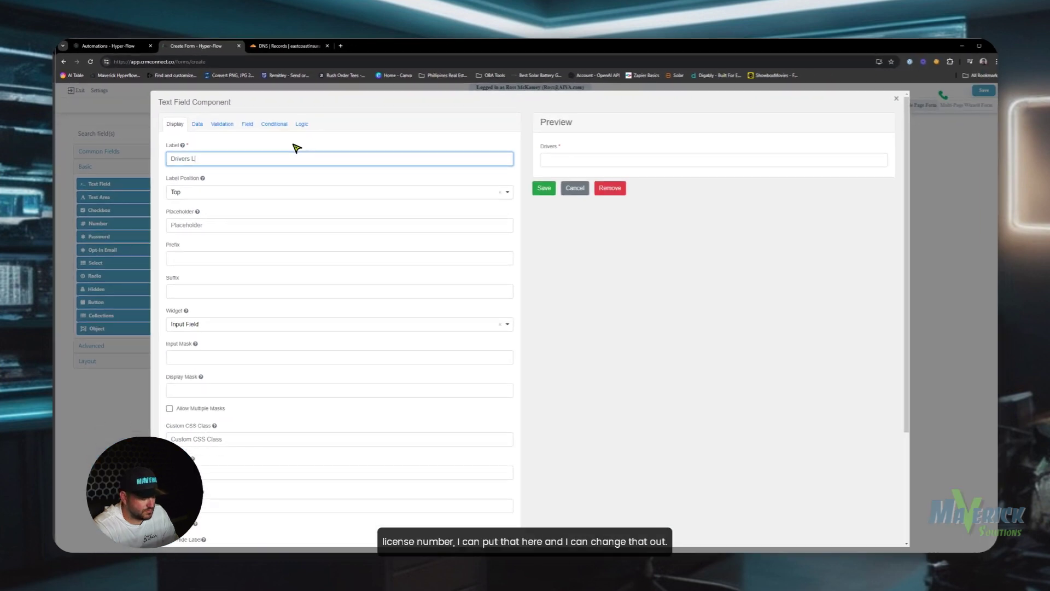
type("se")
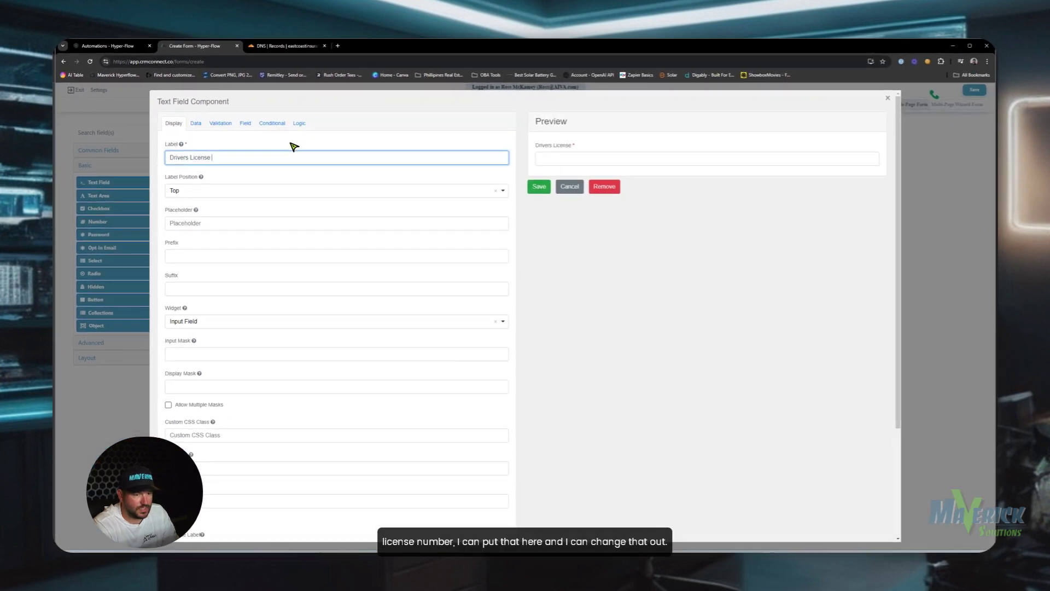
left_click(538, 187)
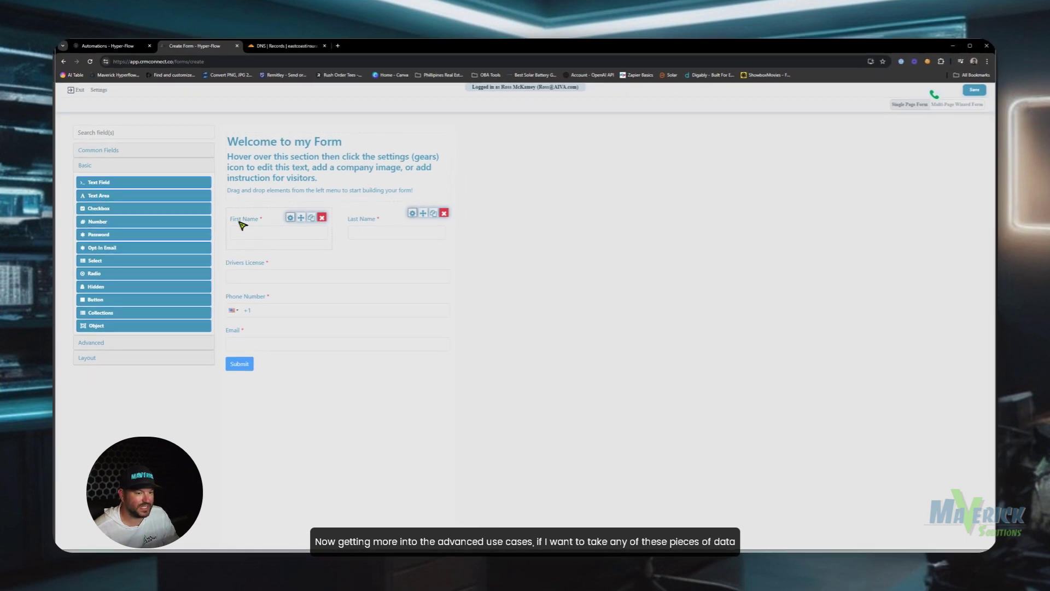
Change the Drivers License field's Property Name from textField to 'License' and save
left_click(249, 277)
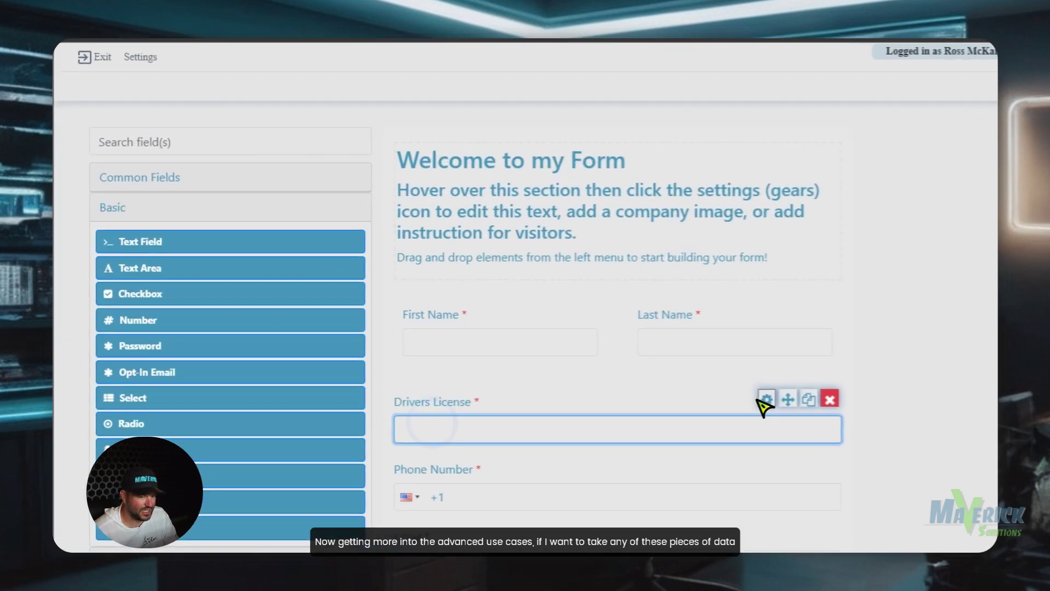
left_click(412, 261)
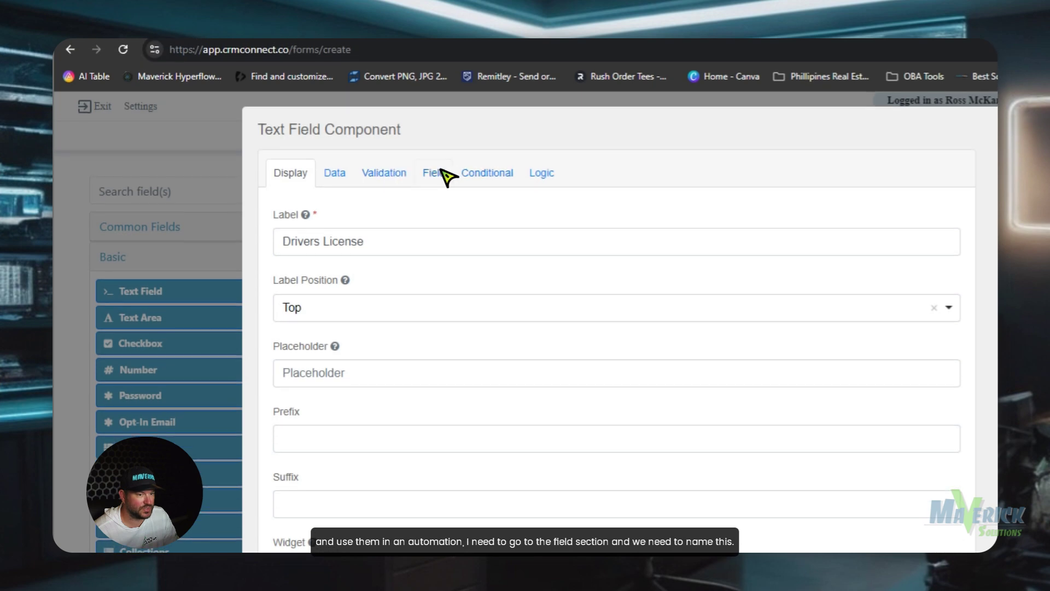
left_click(435, 129)
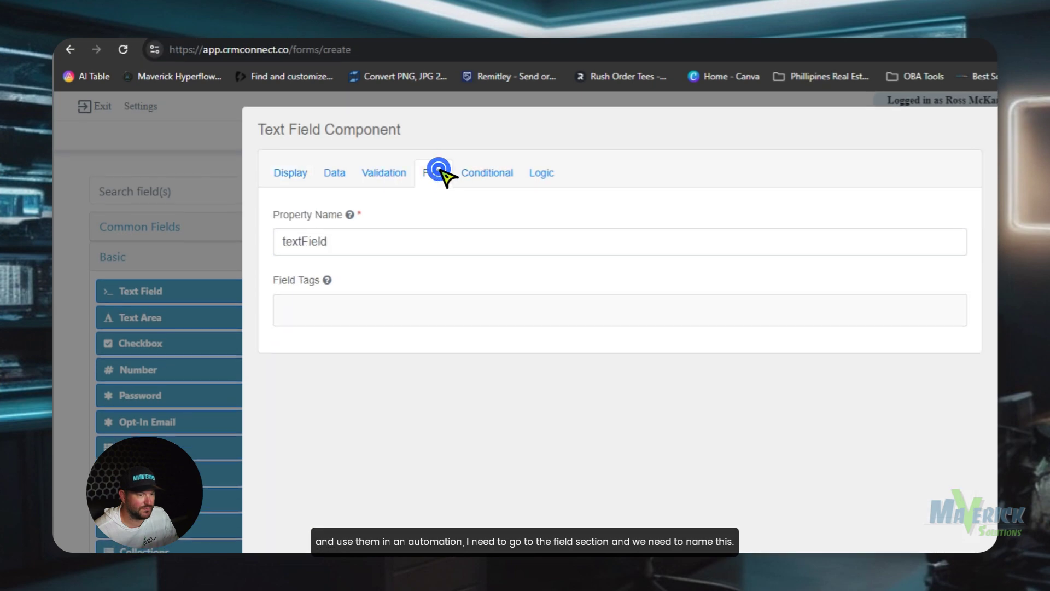
double_click(356, 240)
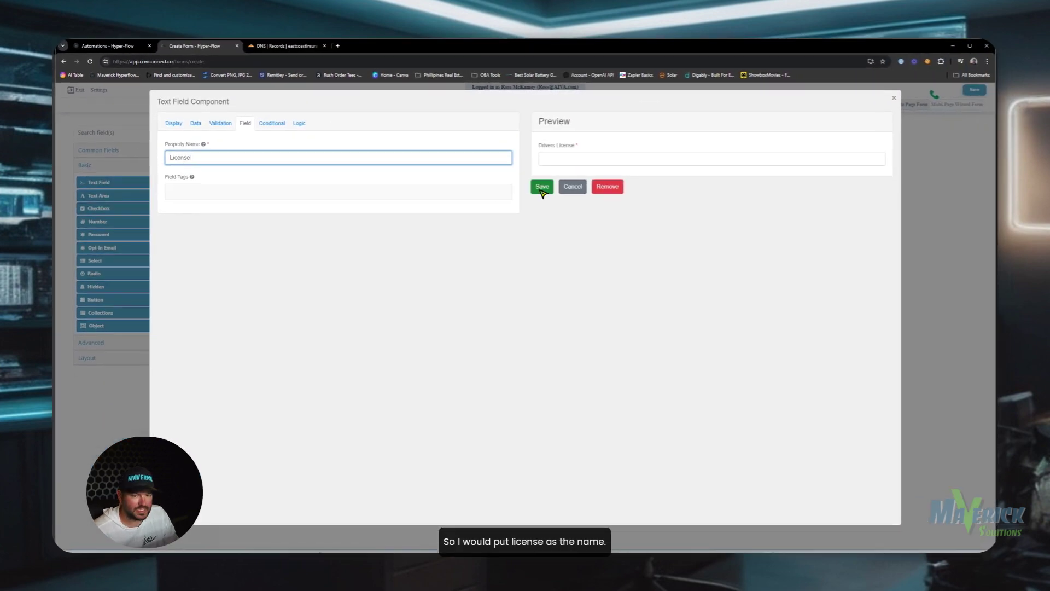
left_click(542, 188)
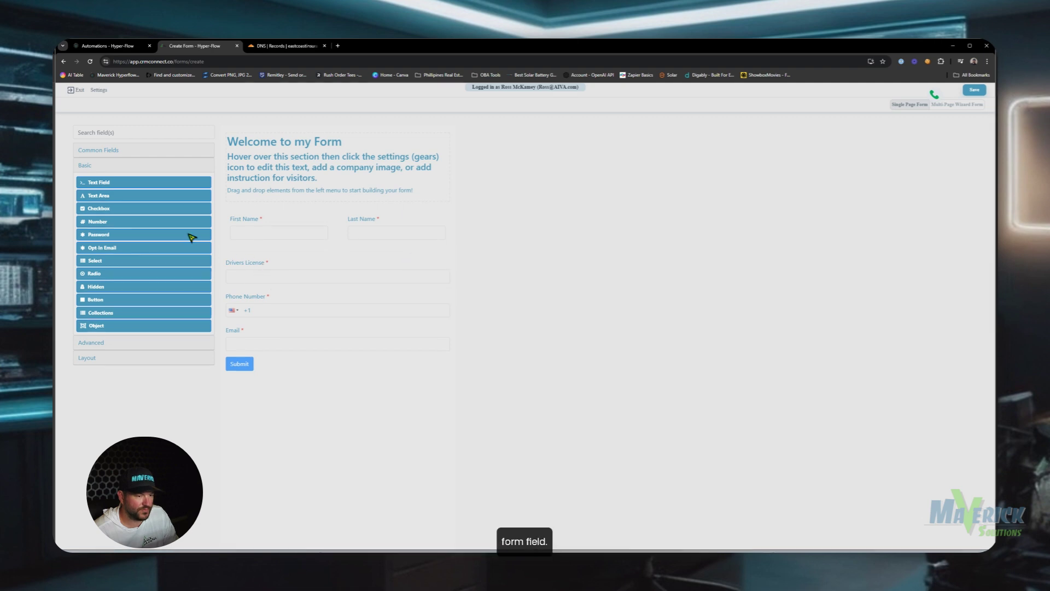
Add Text Area, Number and Password fields, plus a marketing-email opt-in checkbox below Email
left_click_drag(112, 195, 273, 308)
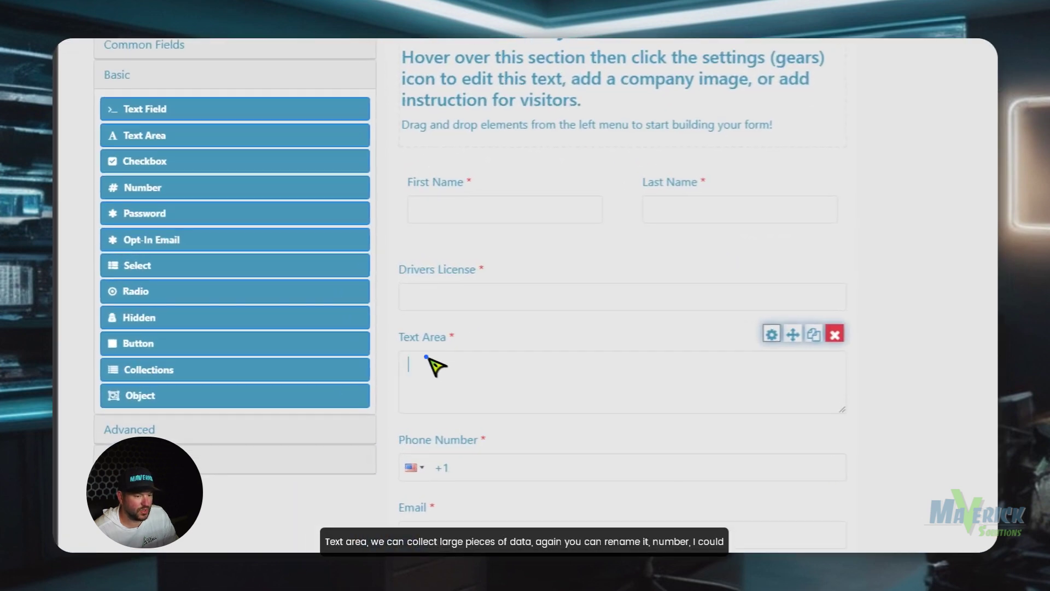
left_click(426, 357)
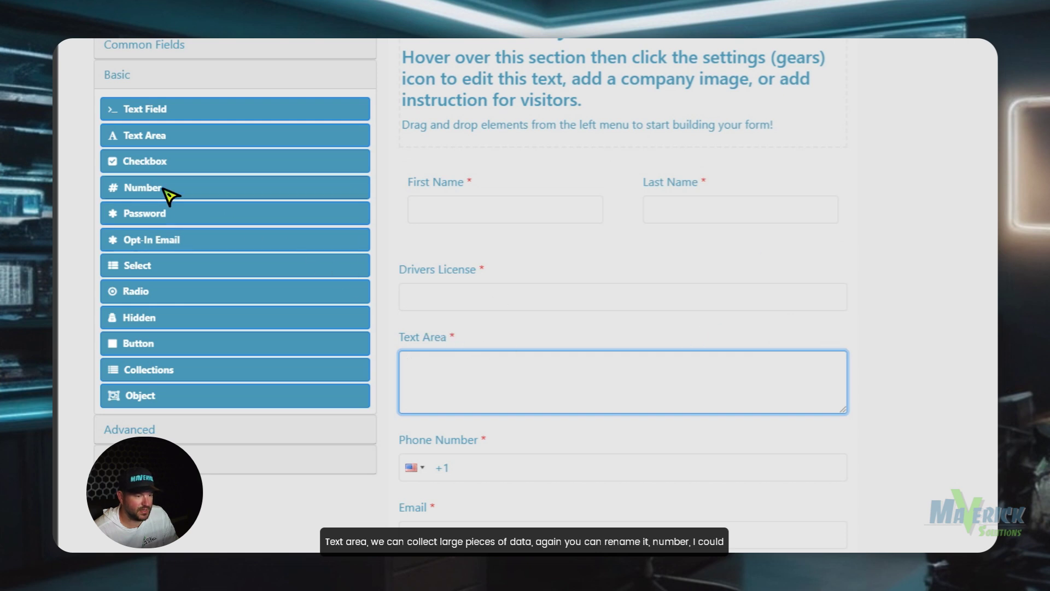
left_click_drag(164, 189, 481, 336)
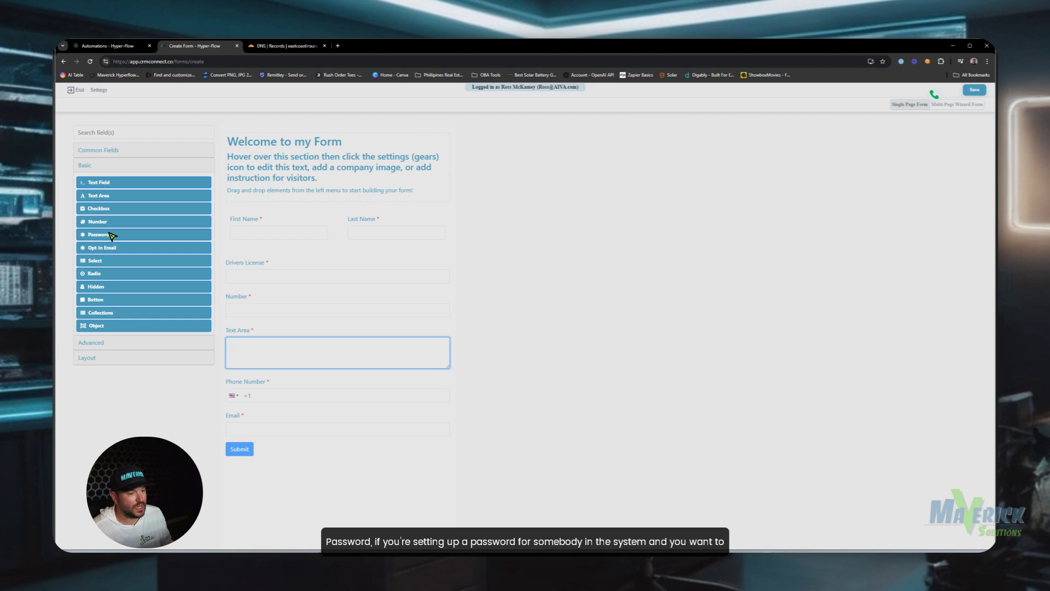
left_click_drag(111, 235, 290, 328)
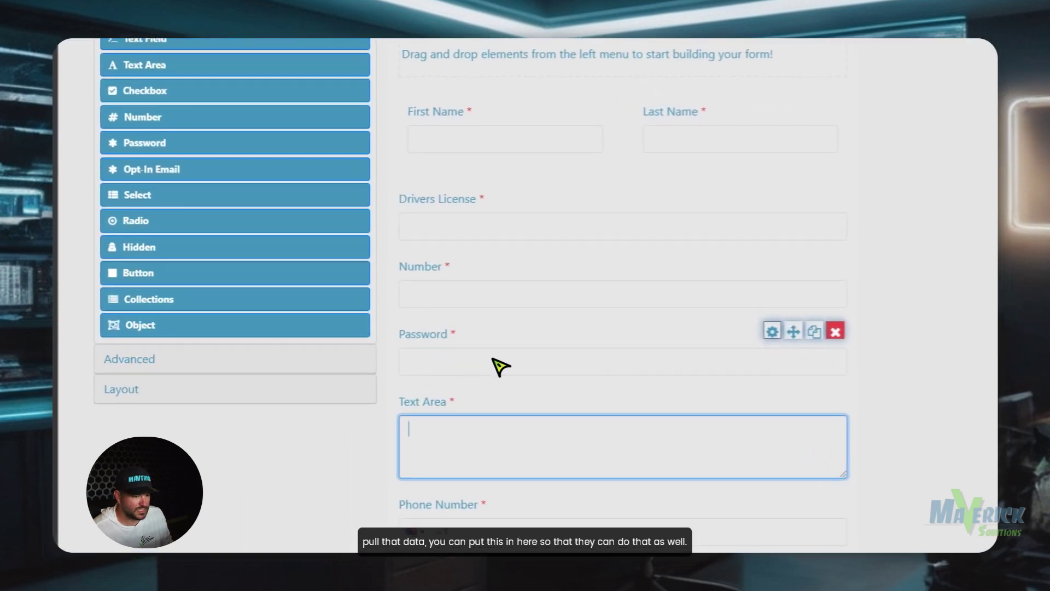
left_click_drag(212, 174, 536, 431)
Add a Select field and a Radio field to the form
scroll(569, 427, "down", 1)
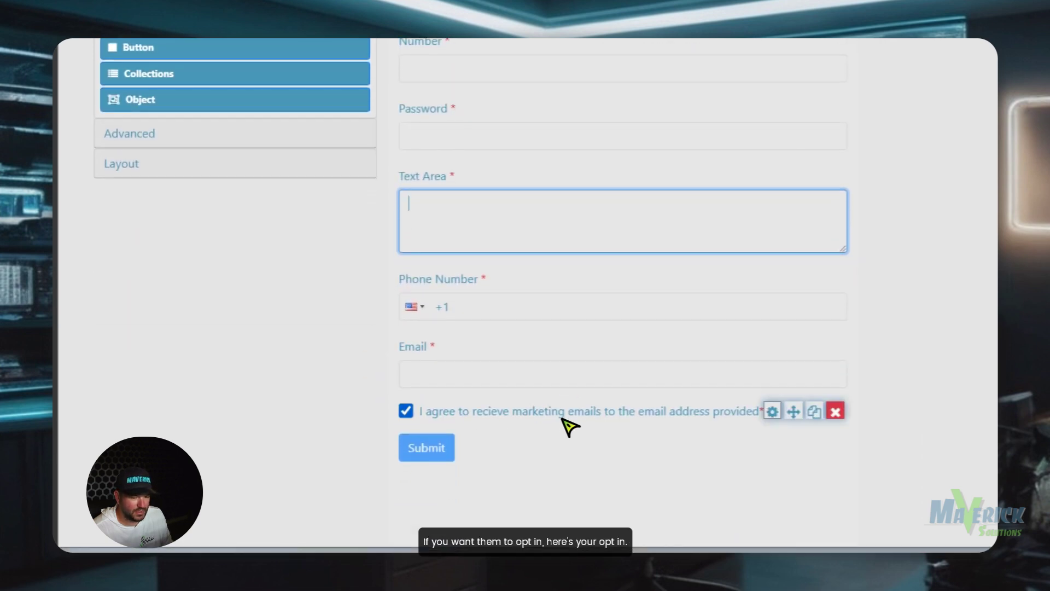
scroll(481, 310, "up", 5)
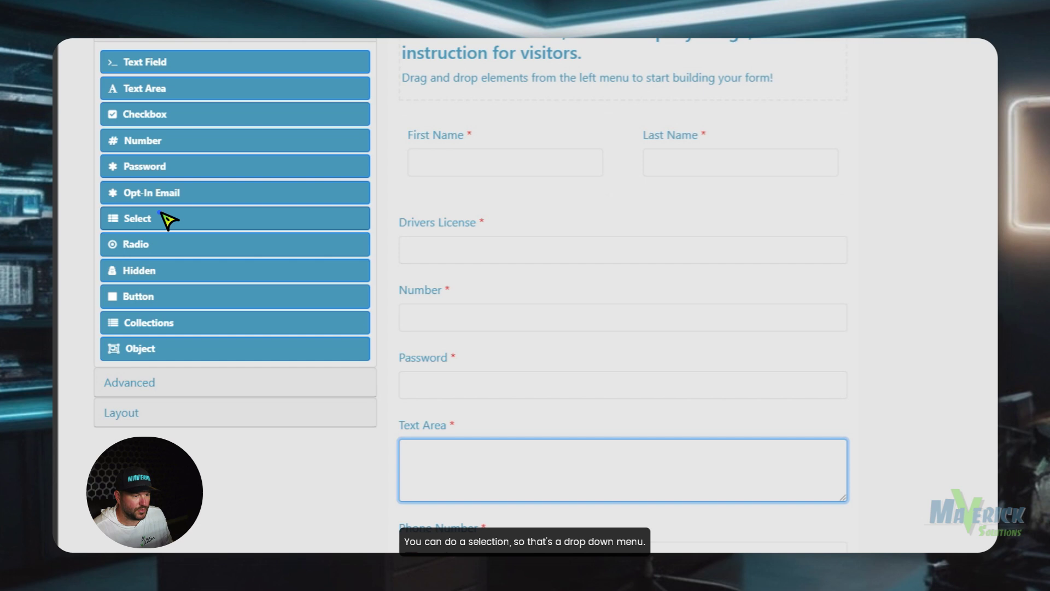
left_click_drag(160, 215, 569, 367)
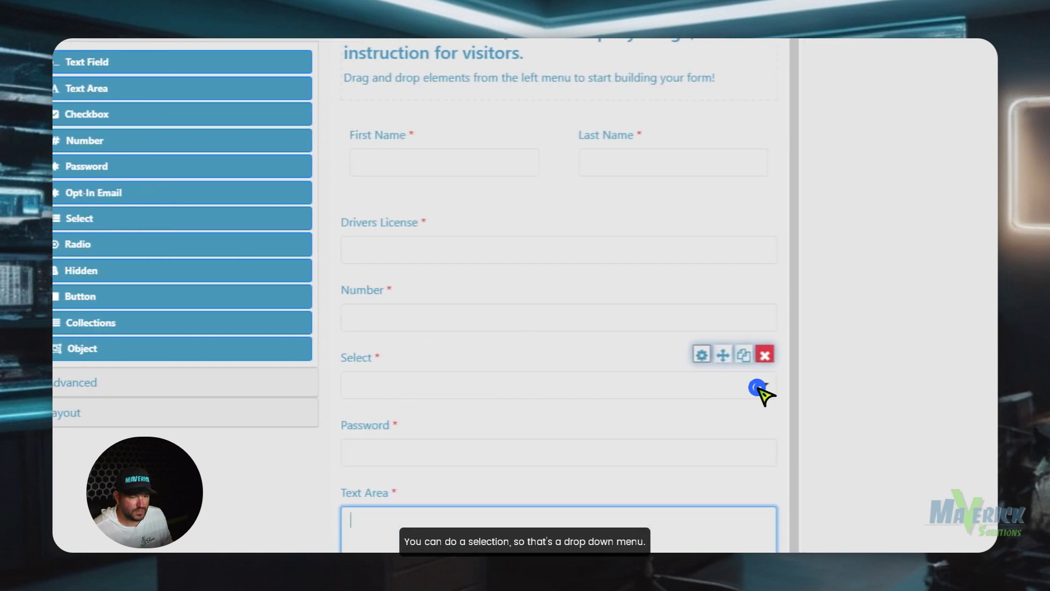
left_click(756, 386)
left_click(134, 245)
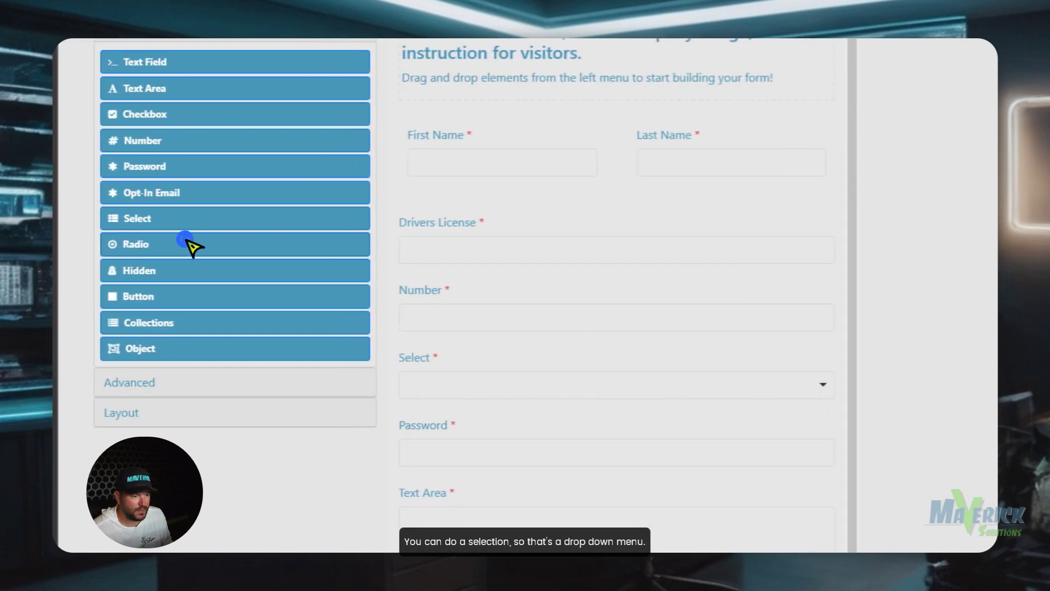
left_click_drag(193, 247, 539, 427)
Give the Radio field two options, Yes and No, and save
scroll(553, 192, "down", 5)
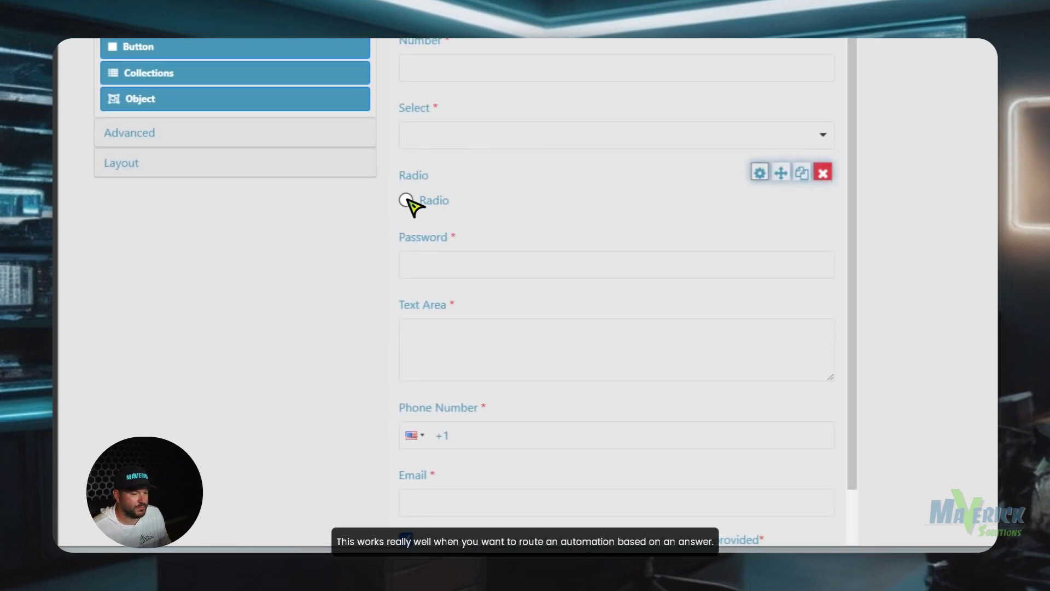
left_click(760, 172)
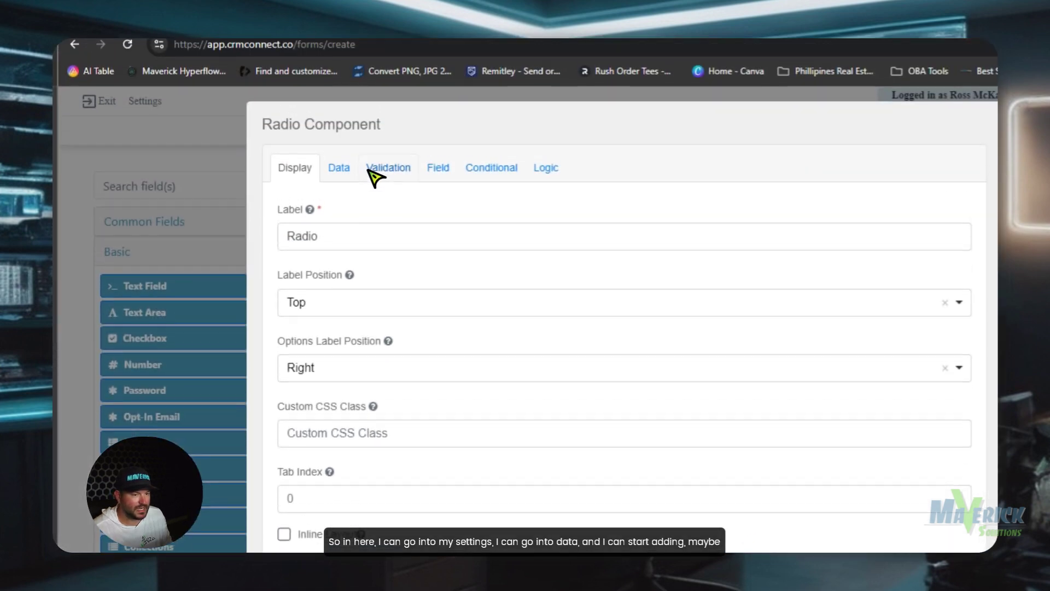
left_click(345, 169)
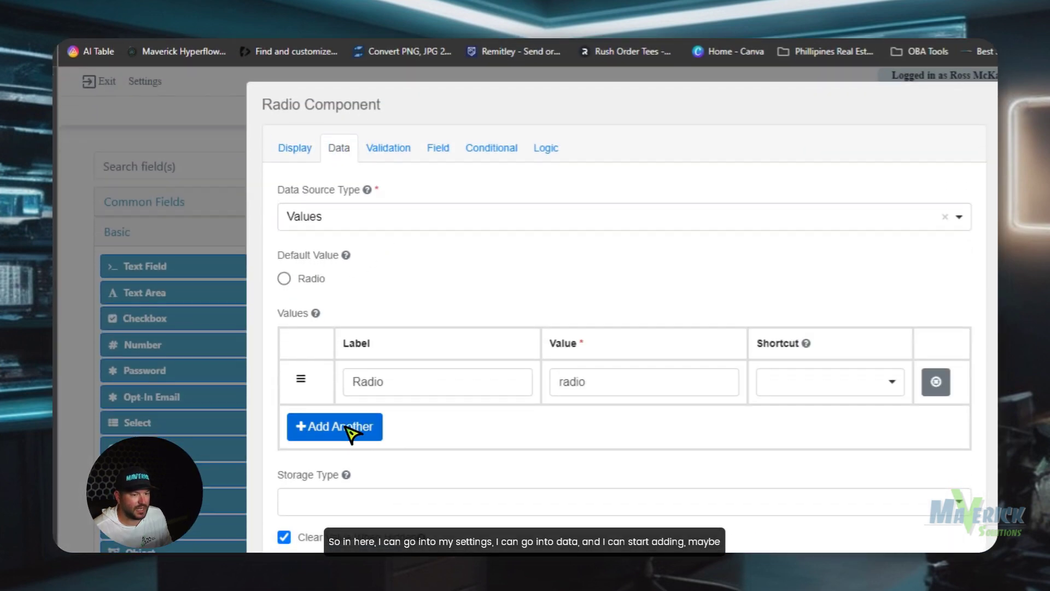
left_click(345, 450)
left_click(407, 415)
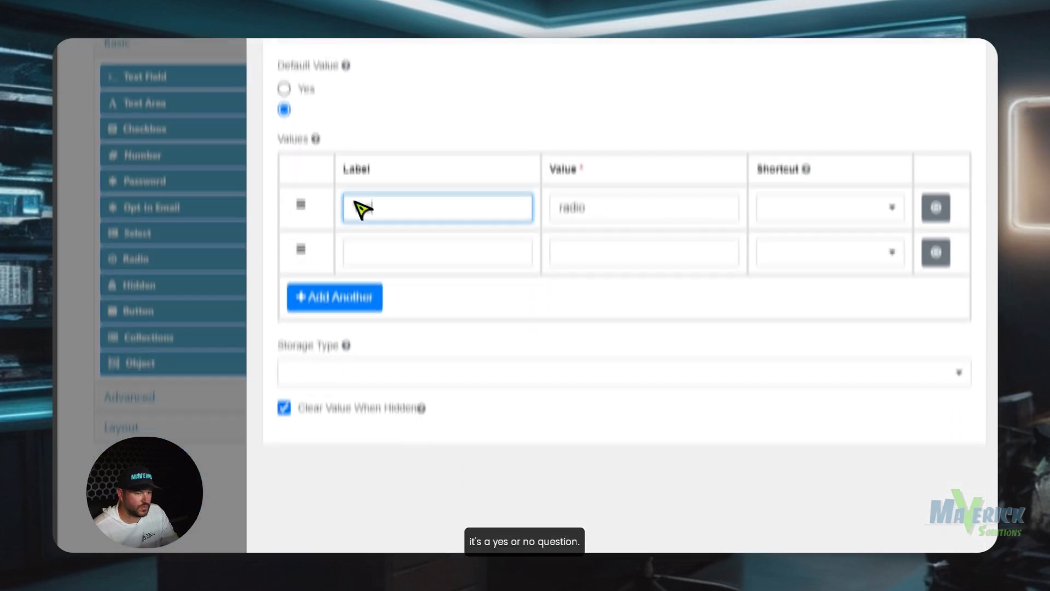
left_click(395, 433)
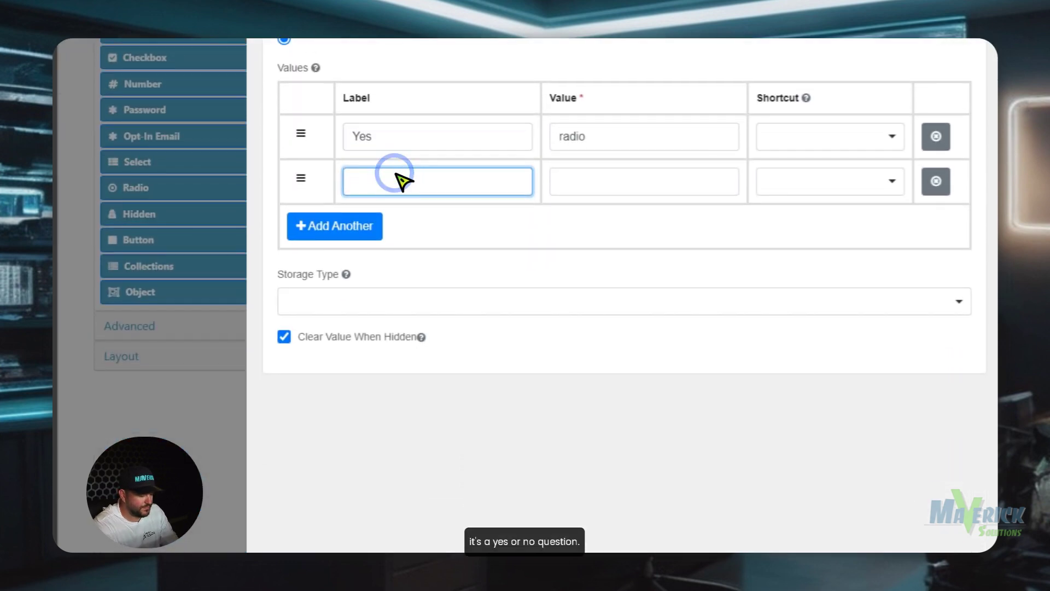
type("No")
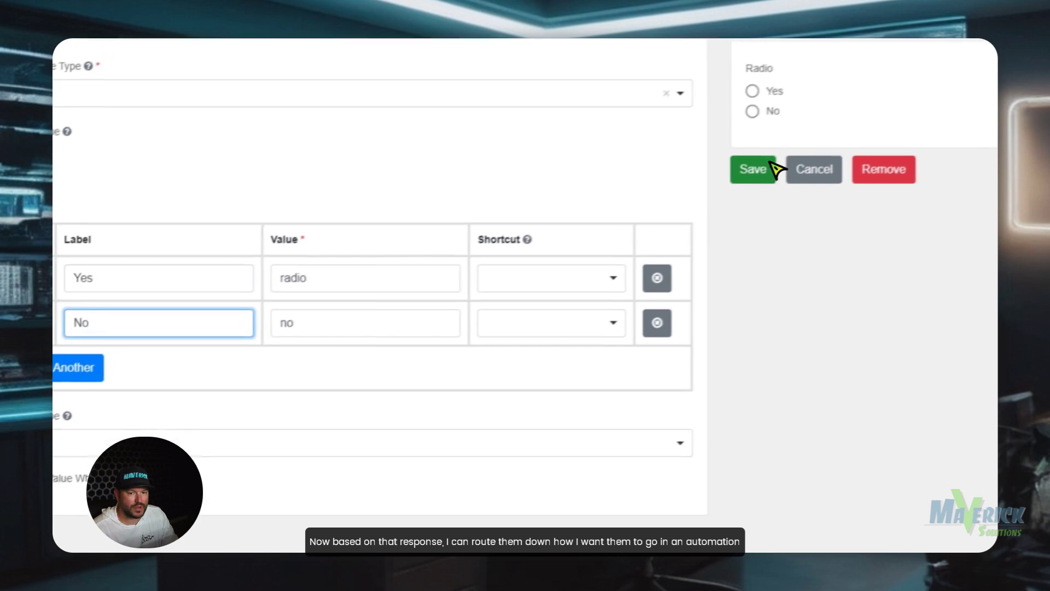
left_click(763, 169)
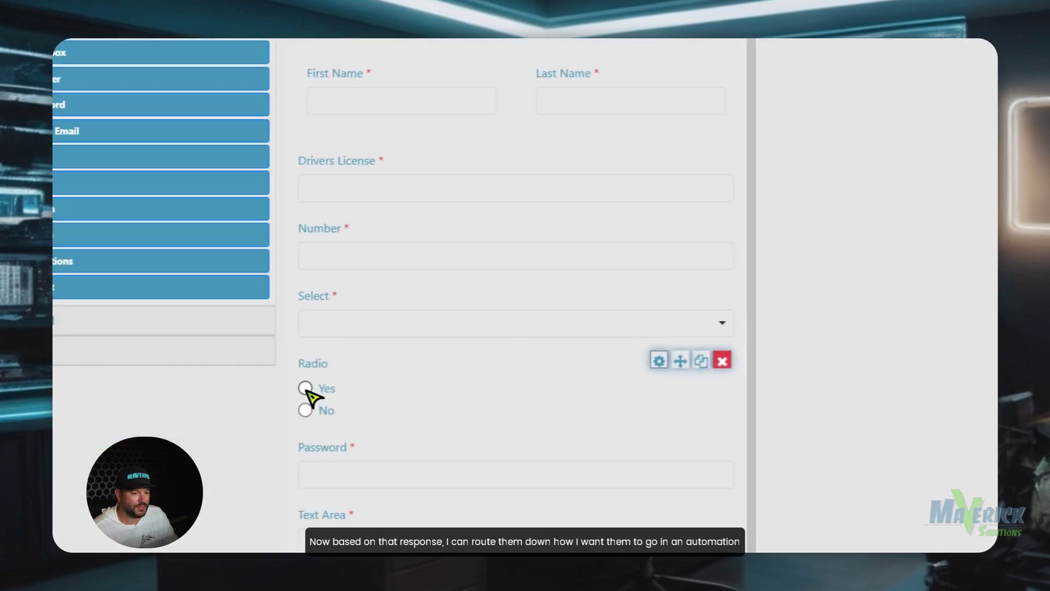
Rename the Radio field's Property Name to 'yesorno' and save
scroll(703, 444, "down", 2)
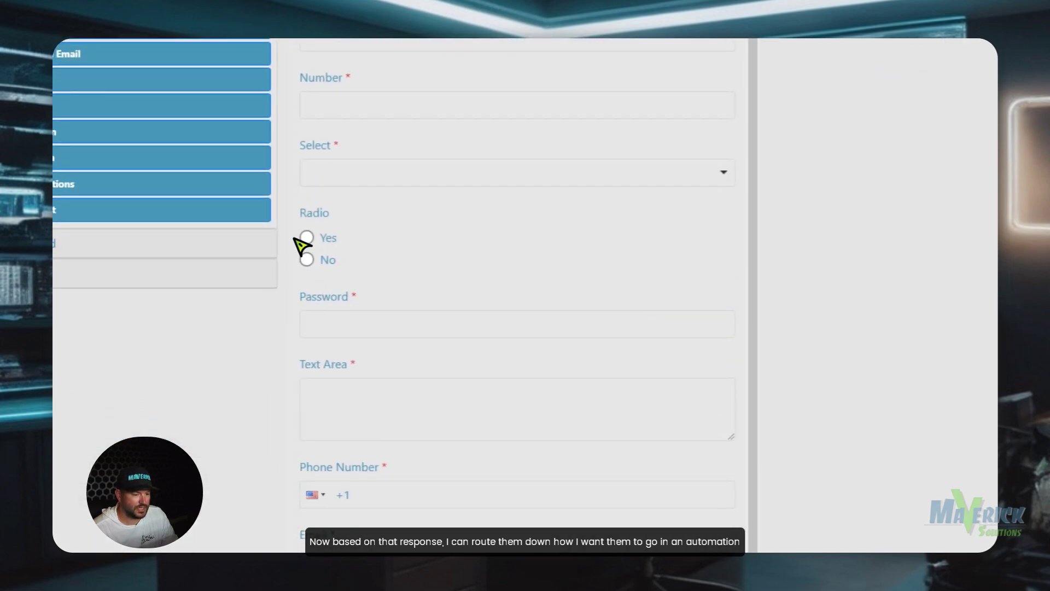
left_click(659, 210)
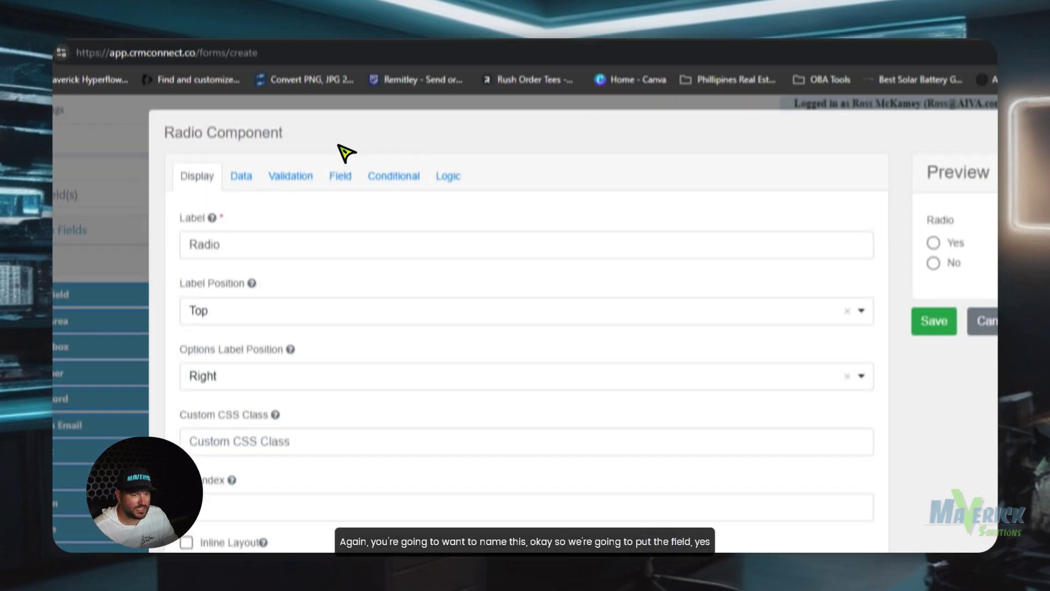
left_click(342, 176)
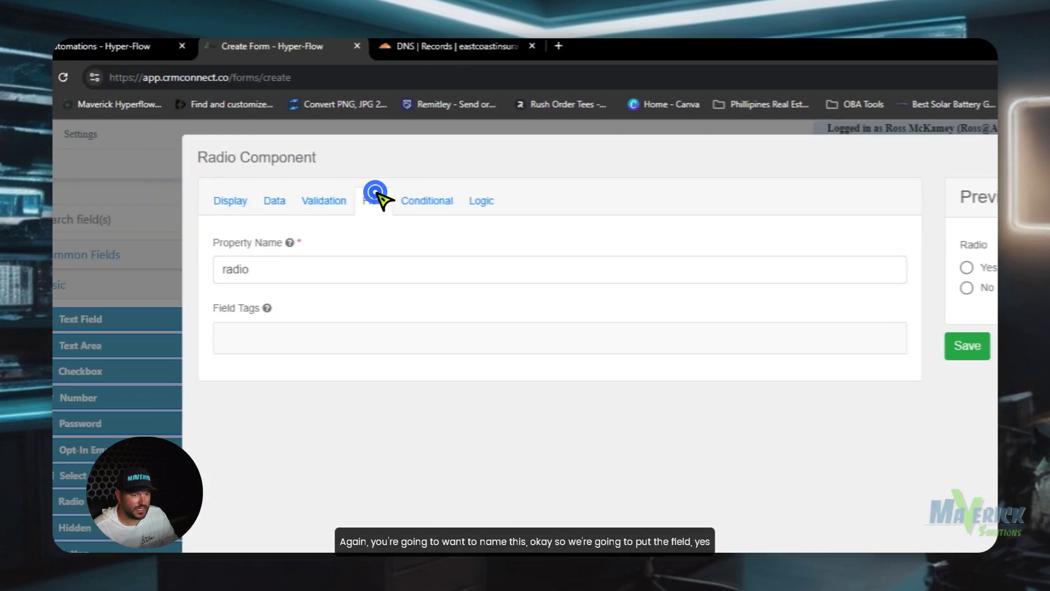
double_click(332, 270)
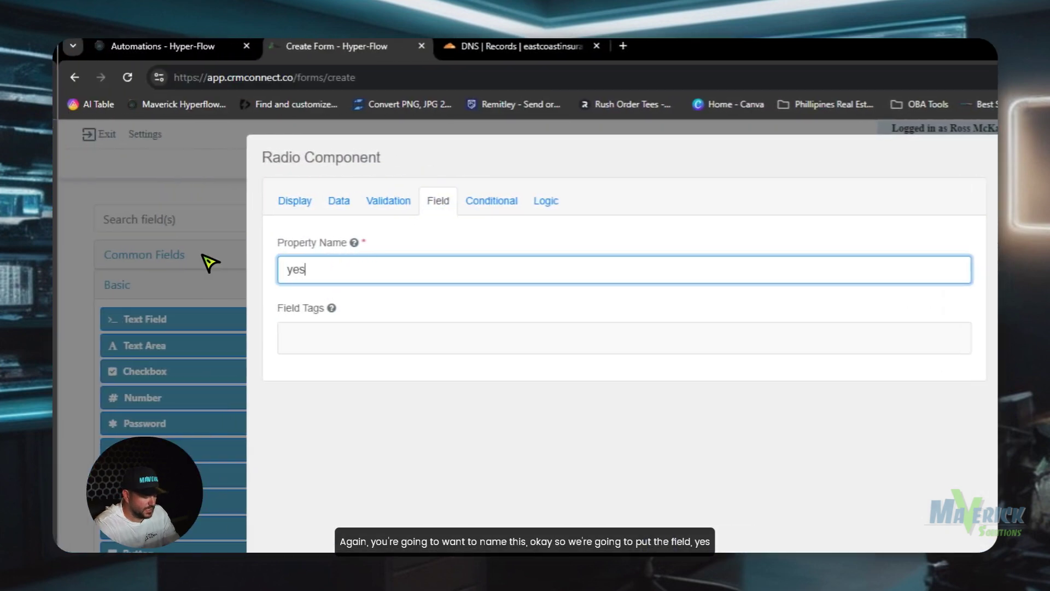
type("yesorno")
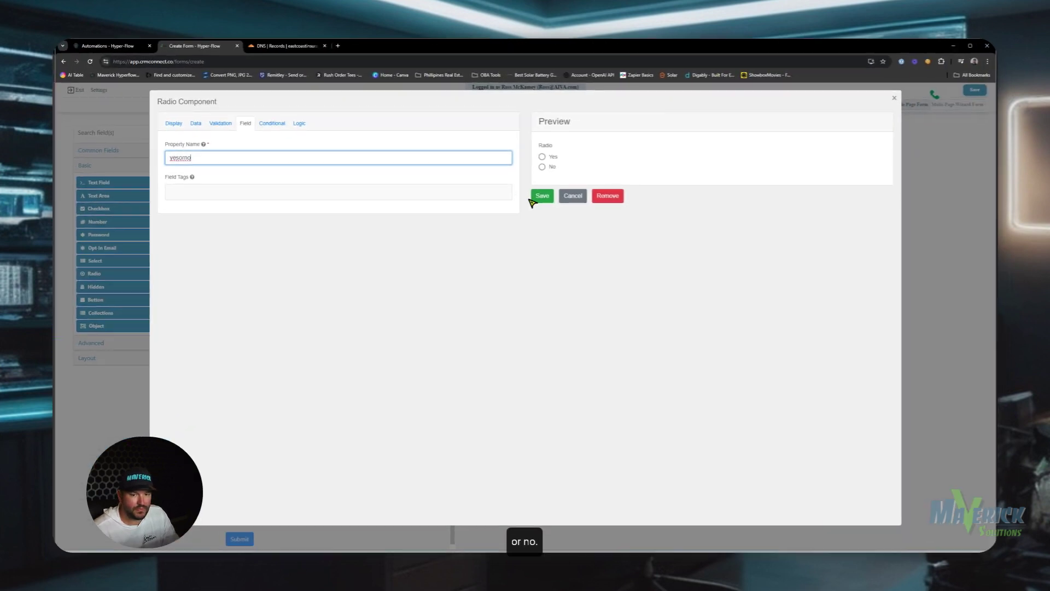
left_click(1027, 338)
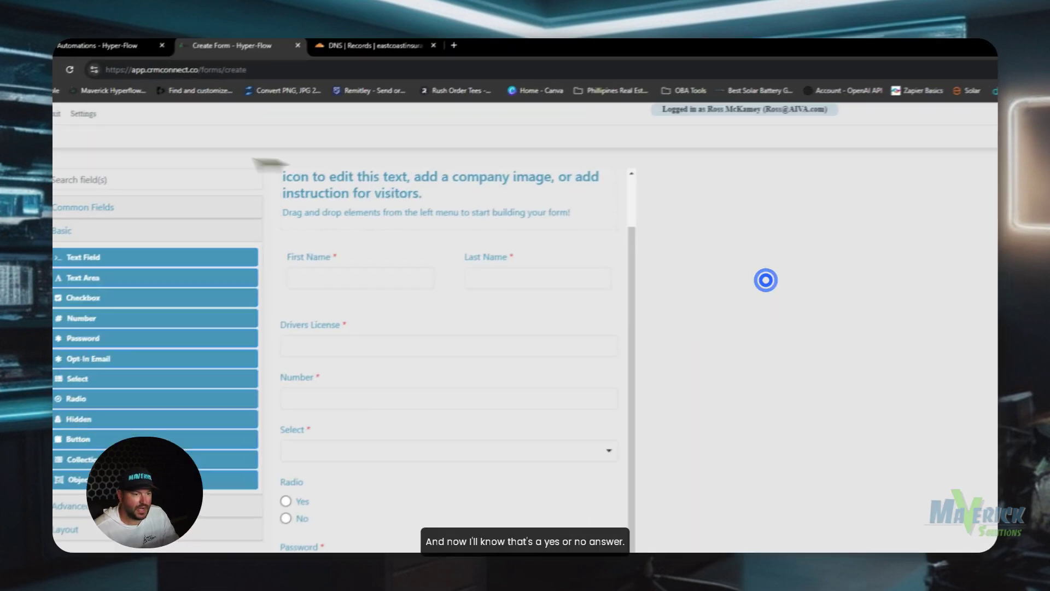
Add a Hidden field below Select, removing an accidentally added Submit button
scroll(481, 229, "down", 6)
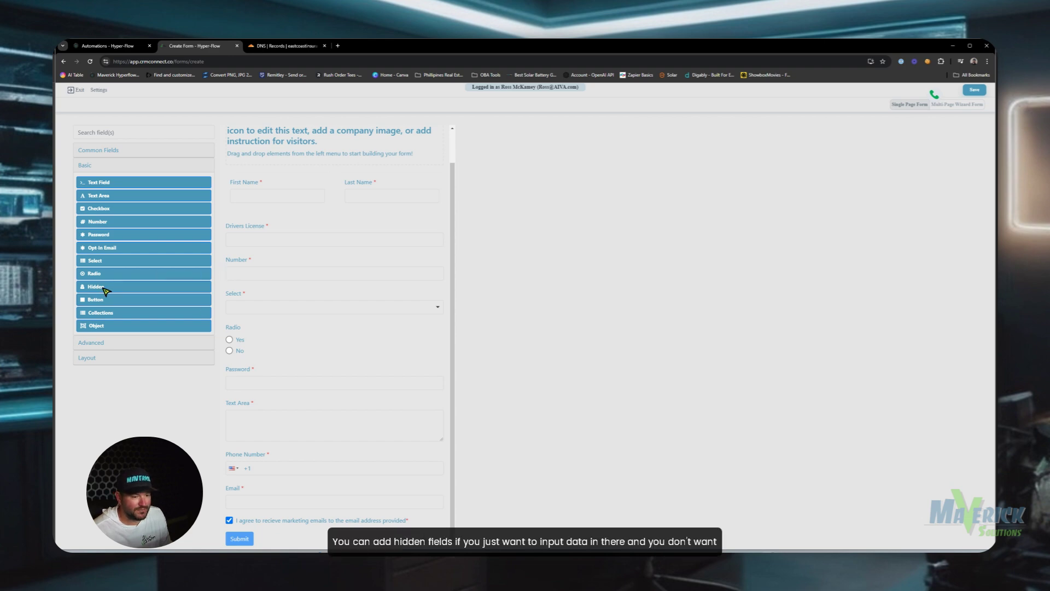
left_click_drag(105, 291, 301, 323)
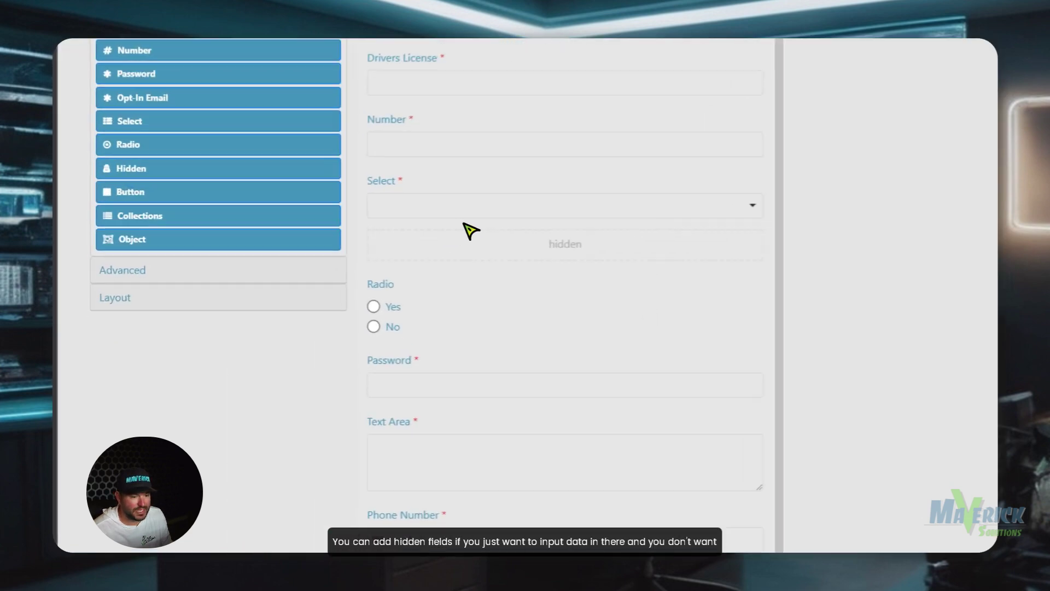
mouse_move(530, 240)
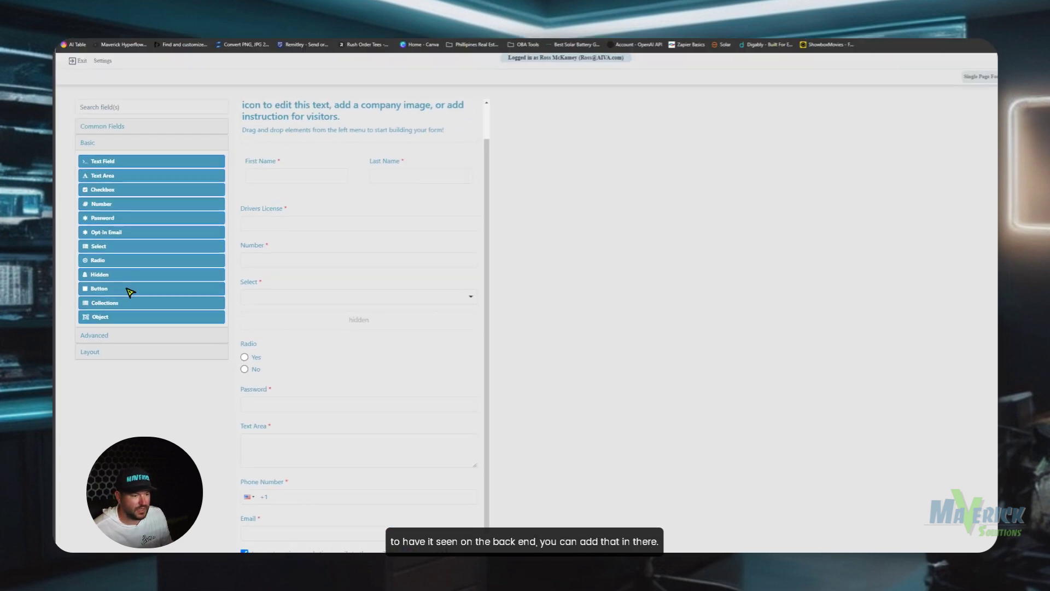
left_click_drag(130, 292, 285, 387)
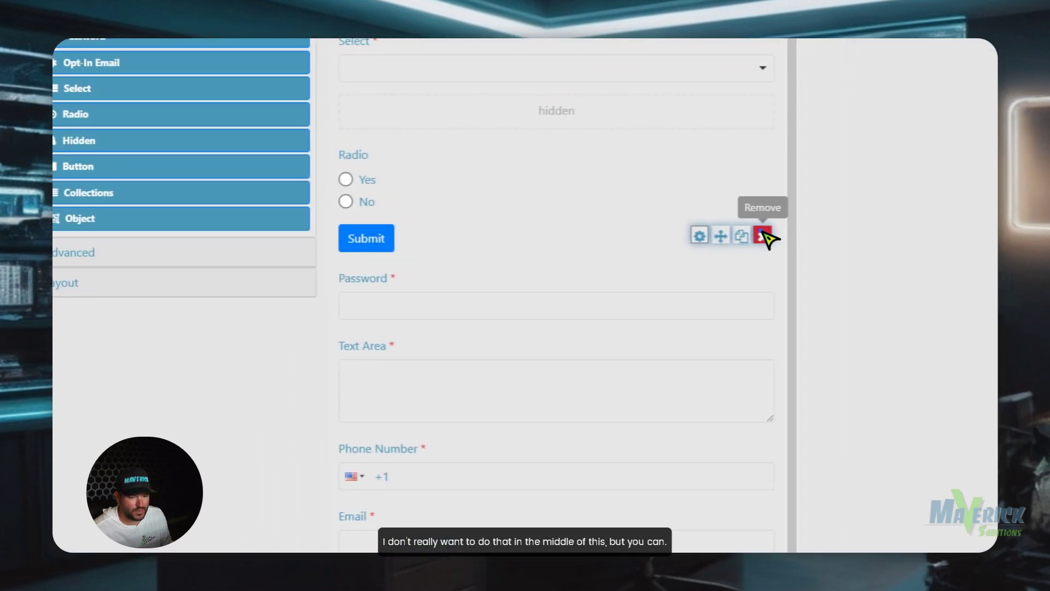
left_click(763, 232)
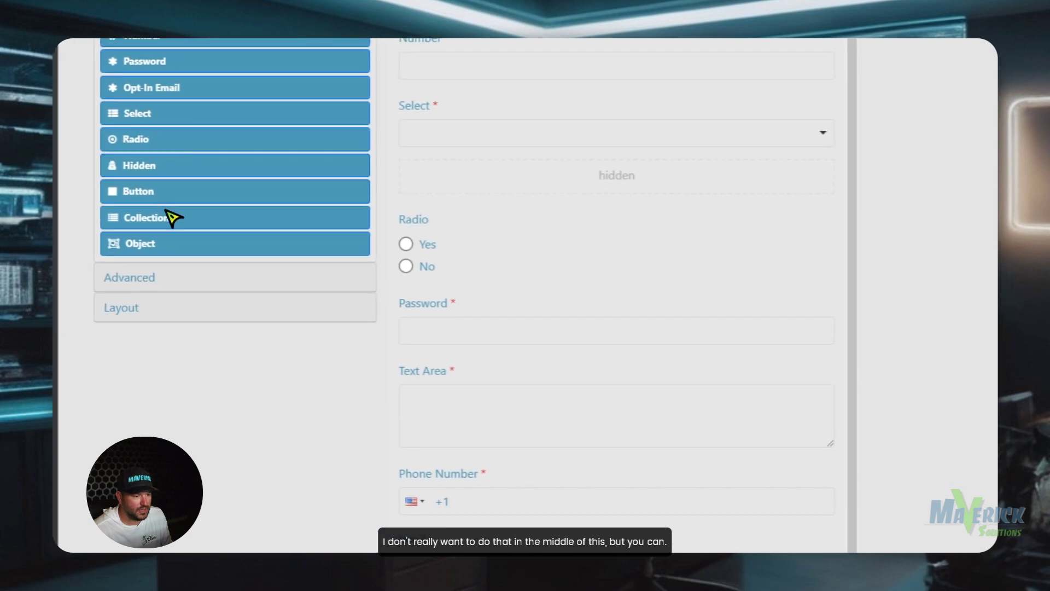
Add a Collections area and an Object container above it, closing the Object settings unchanged
left_click_drag(146, 223, 474, 201)
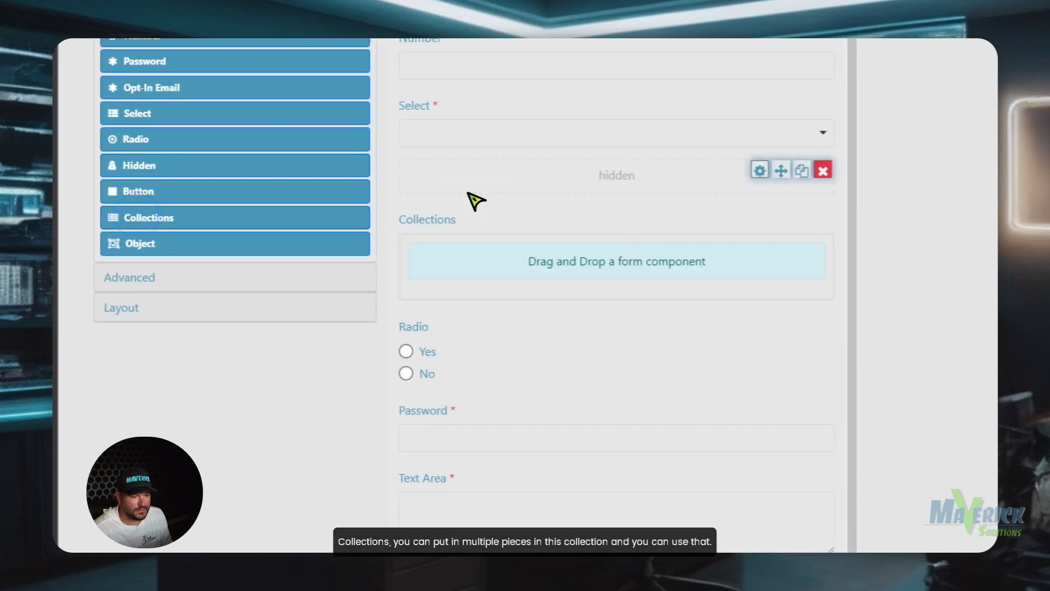
scroll(480, 168, "up", 1)
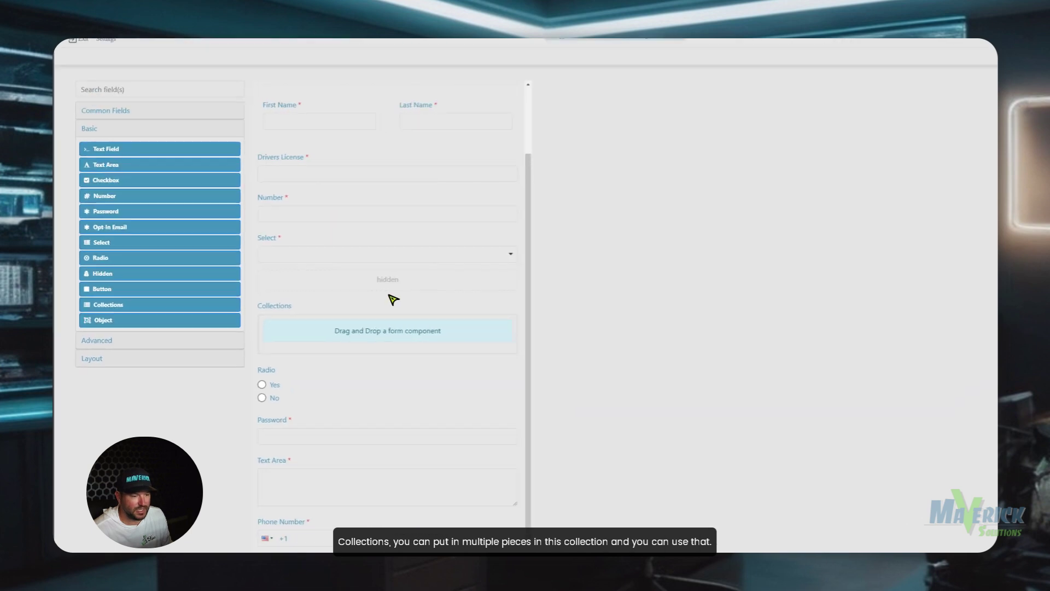
left_click_drag(112, 326, 270, 314)
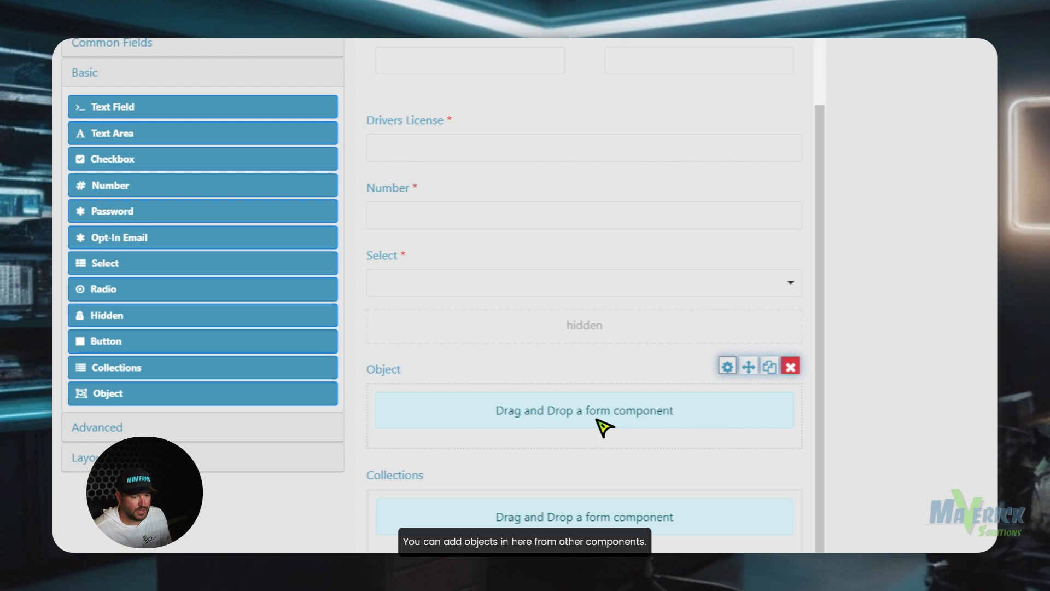
left_click(727, 367)
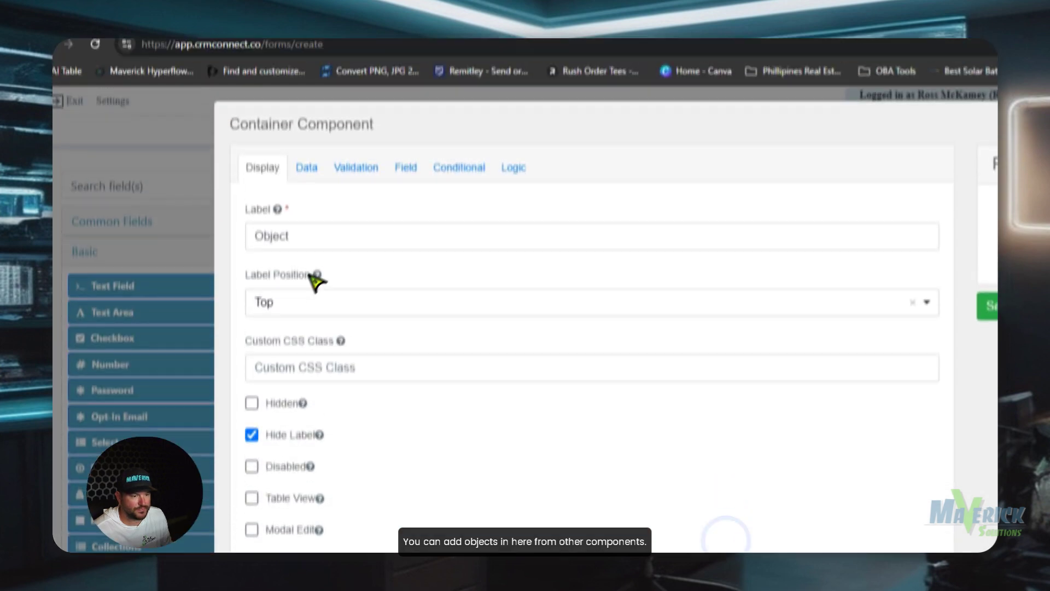
left_click(308, 209)
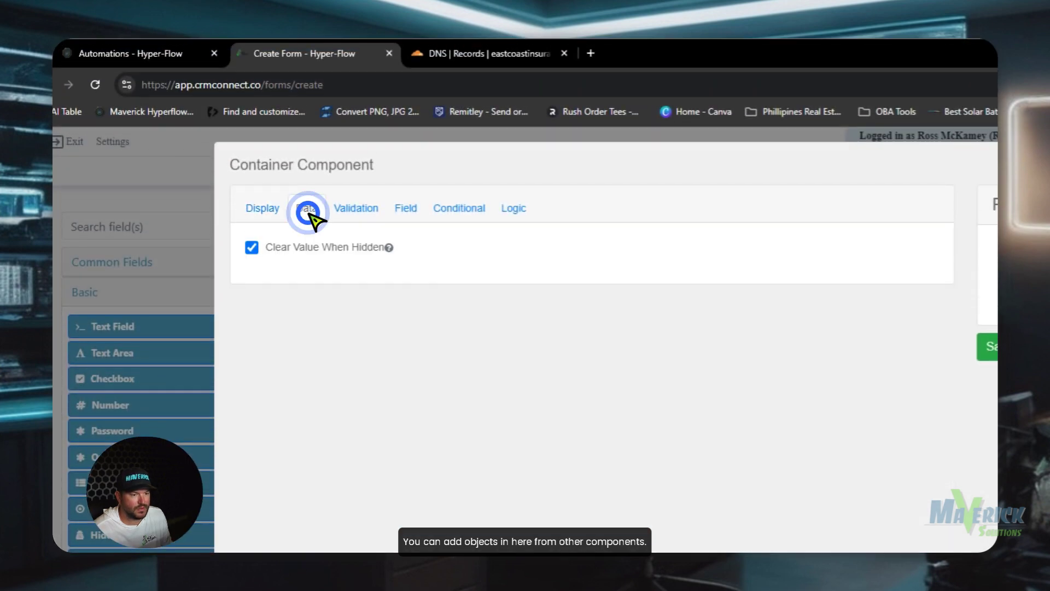
left_click(357, 209)
left_click(392, 206)
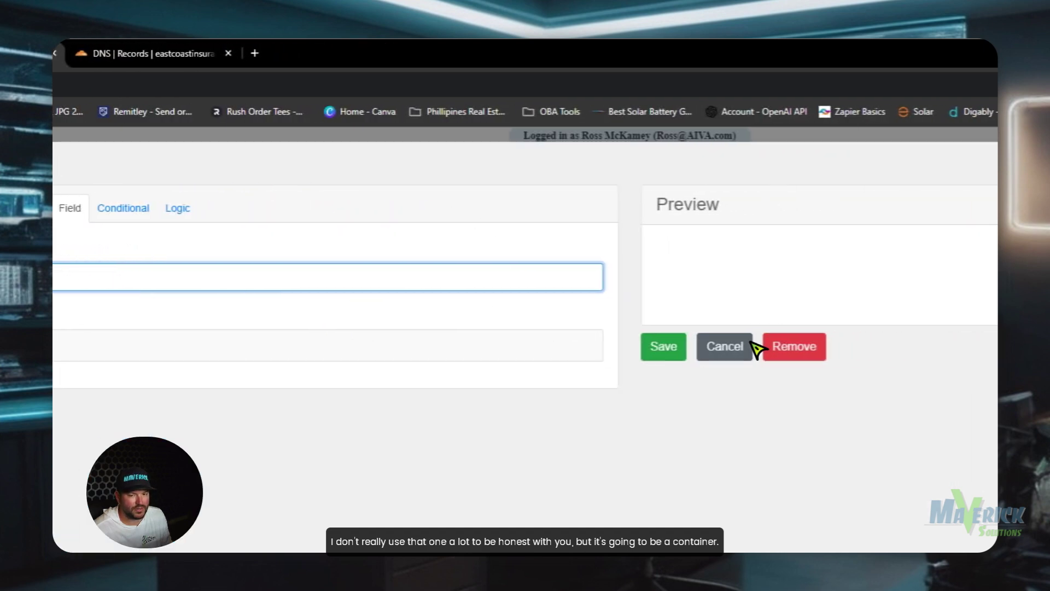
left_click(1048, 346)
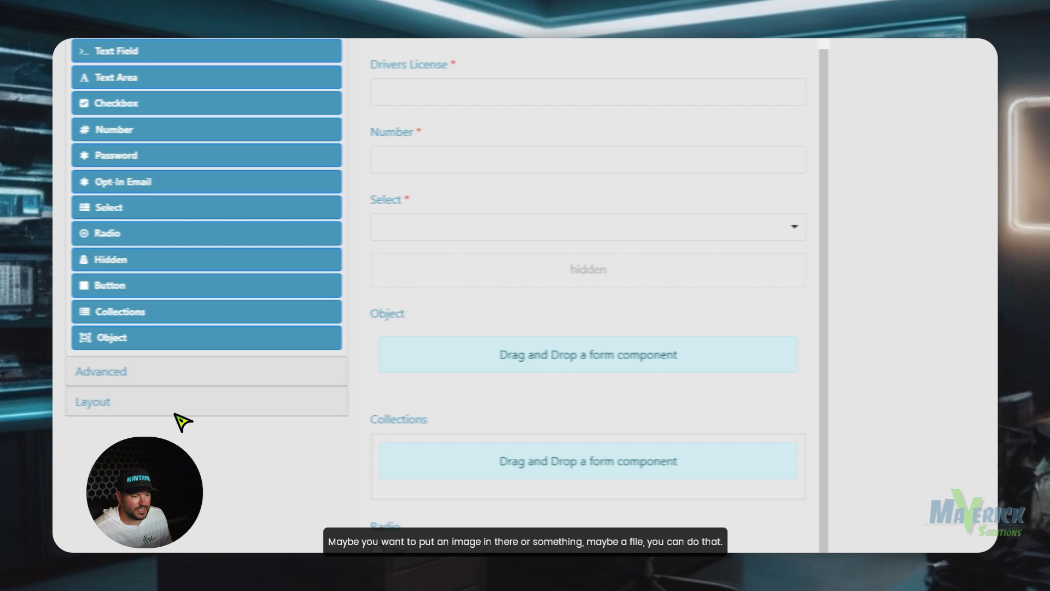
From Advanced, stack Currency, Date / Time and Url above Select, then add file Upload and Purchase
left_click(232, 373)
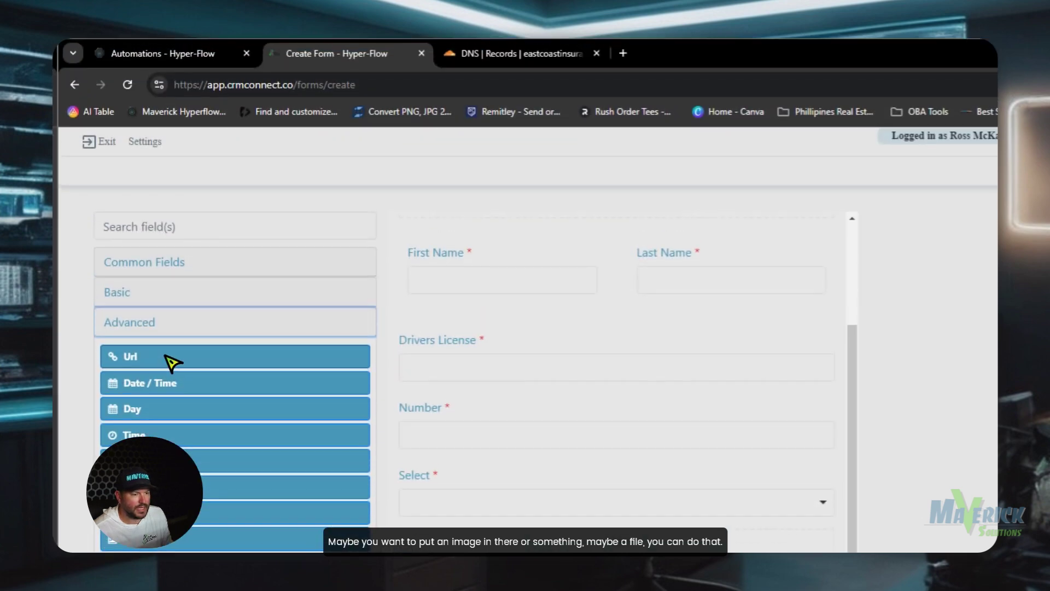
left_click_drag(172, 363, 467, 512)
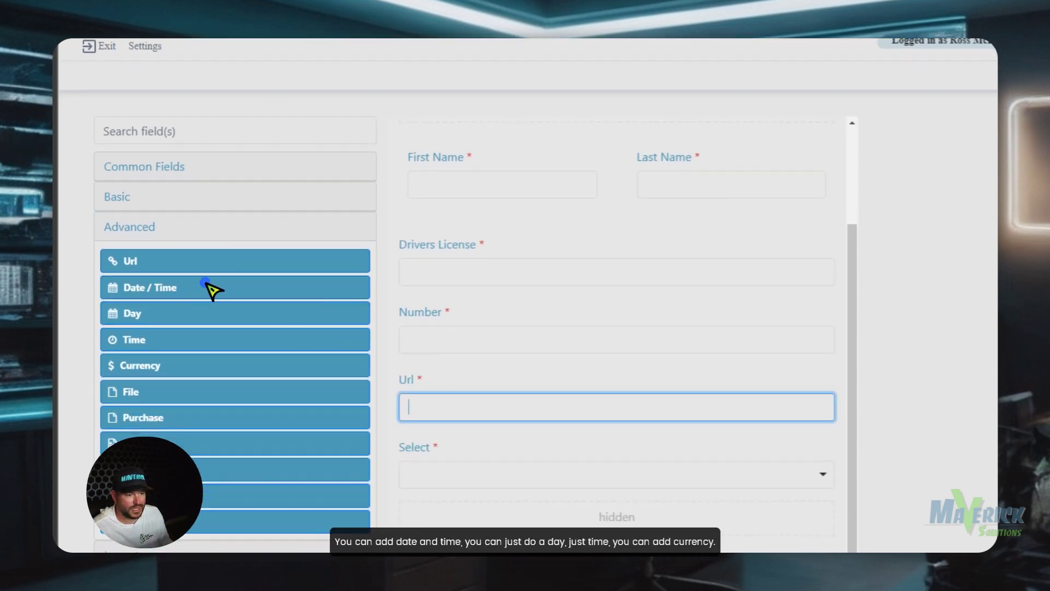
left_click_drag(212, 290, 508, 389)
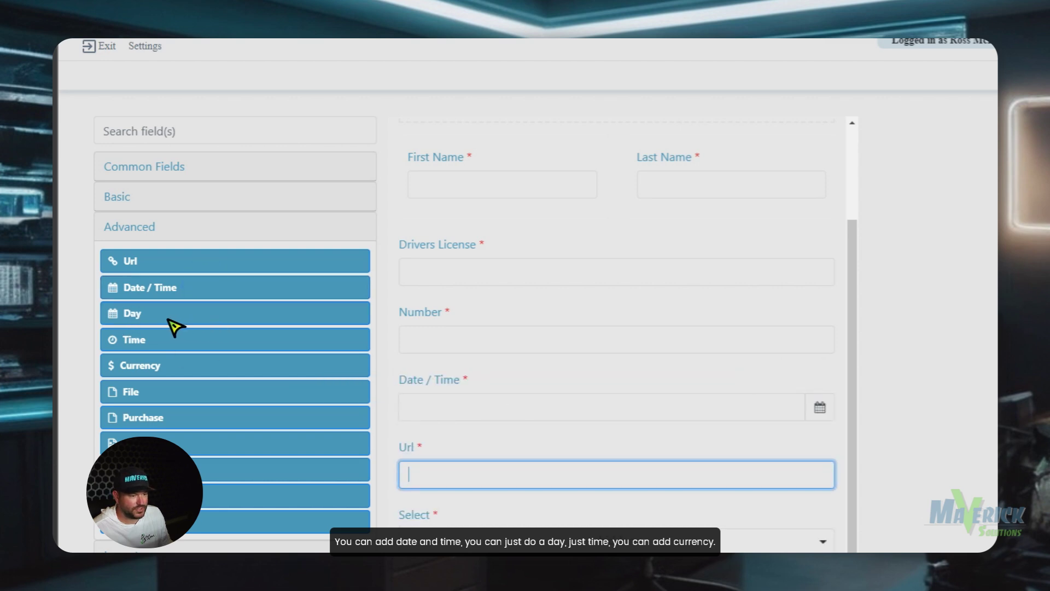
left_click_drag(143, 372, 471, 398)
left_click_drag(191, 397, 530, 429)
scroll(514, 410, "down", 2)
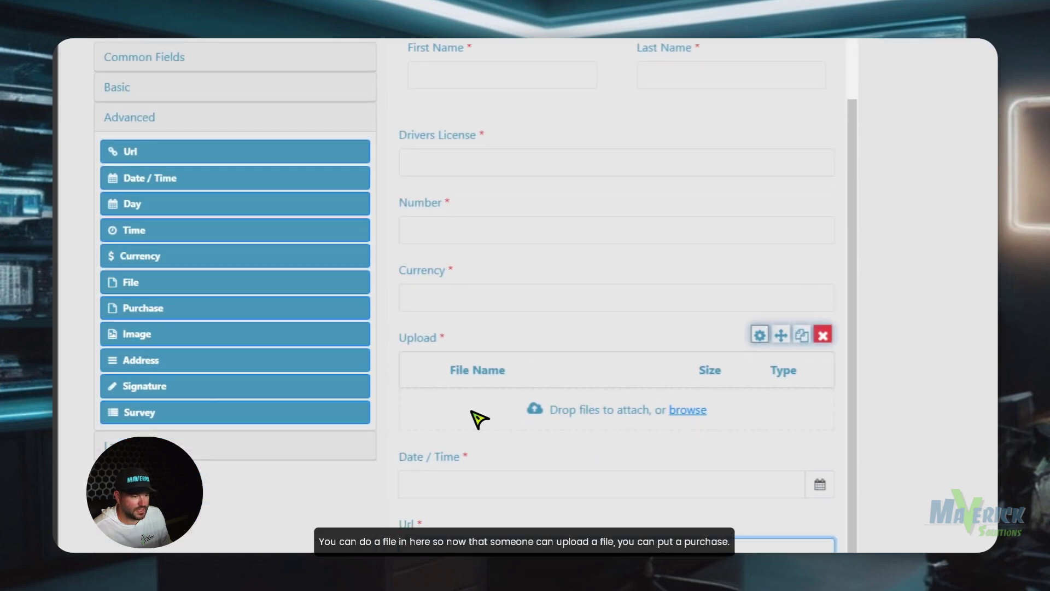
scroll(615, 415, "down", 1)
left_click_drag(148, 299, 525, 302)
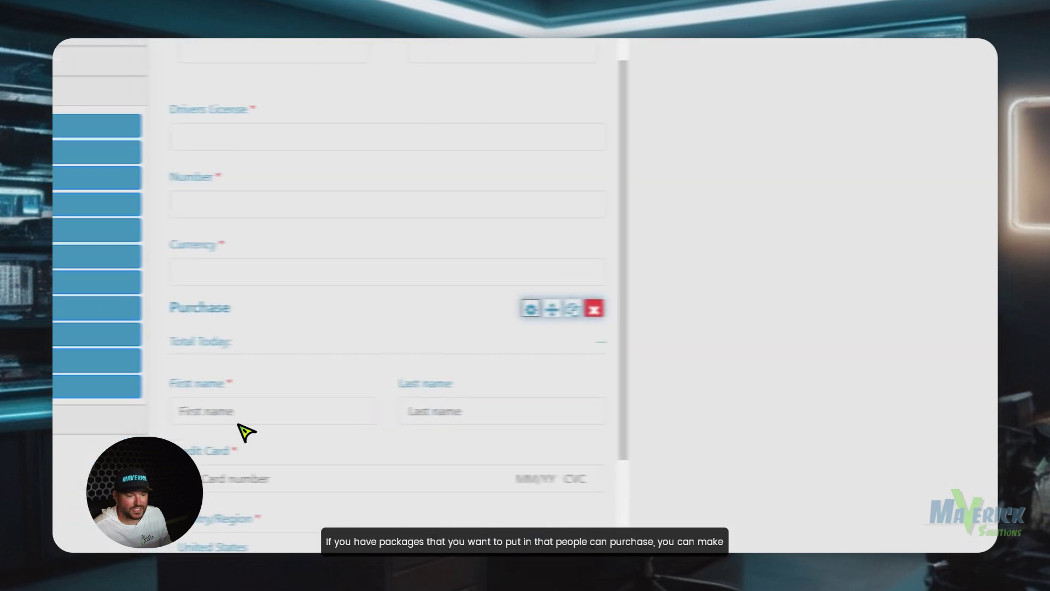
scroll(409, 327, "down", 4)
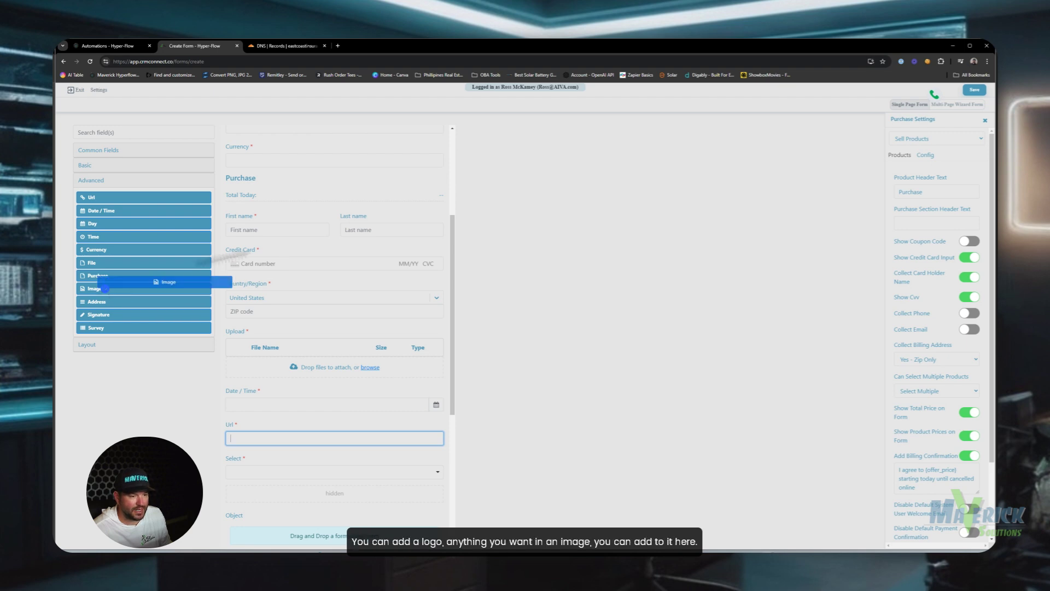
Add an Image field below Currency, leaving it without an attached image
left_click_drag(104, 288, 335, 199)
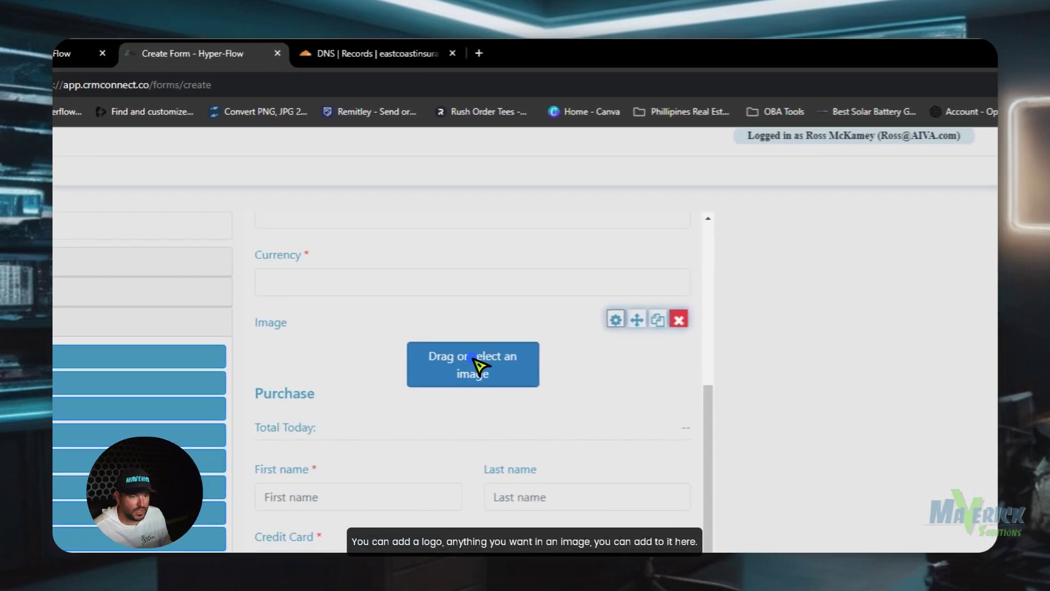
left_click(478, 366)
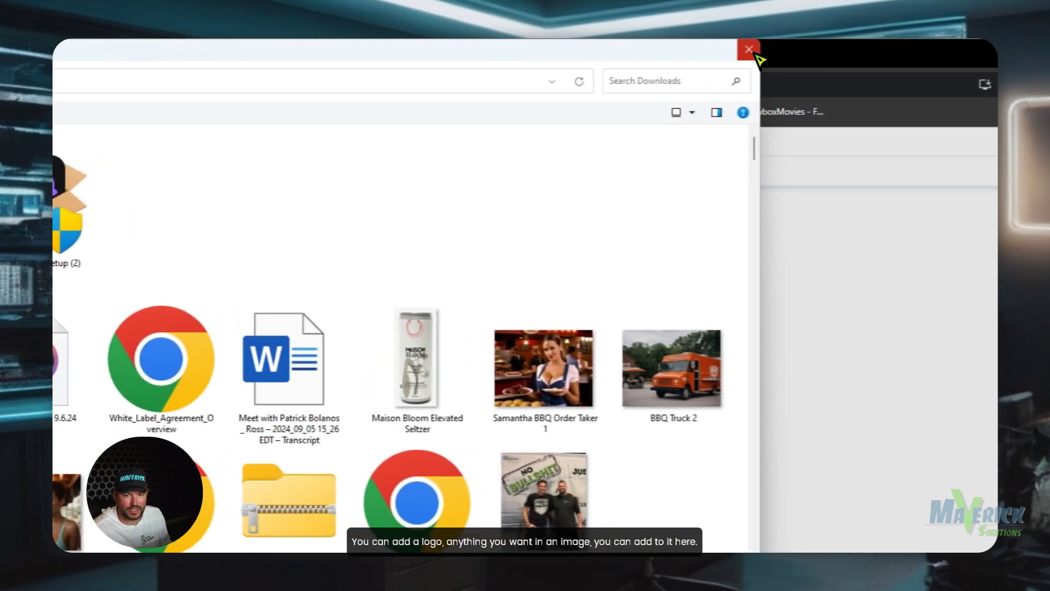
left_click(749, 50)
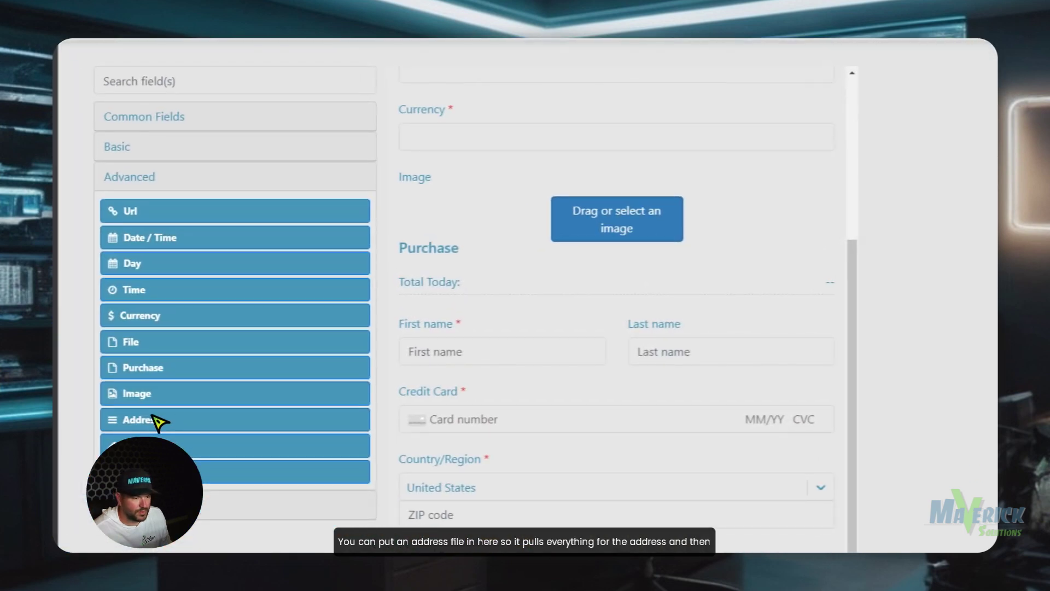
Add an Address block above Currency and a Signature pad below the marketing checkbox
left_click_drag(151, 414, 508, 183)
scroll(547, 274, "down", 1)
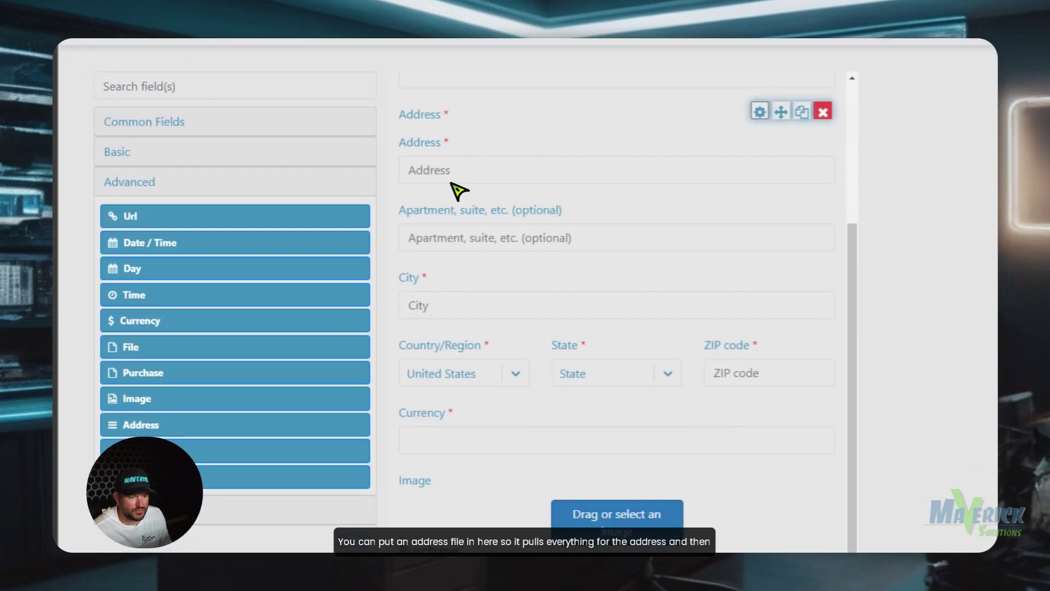
scroll(219, 399, "down", 1)
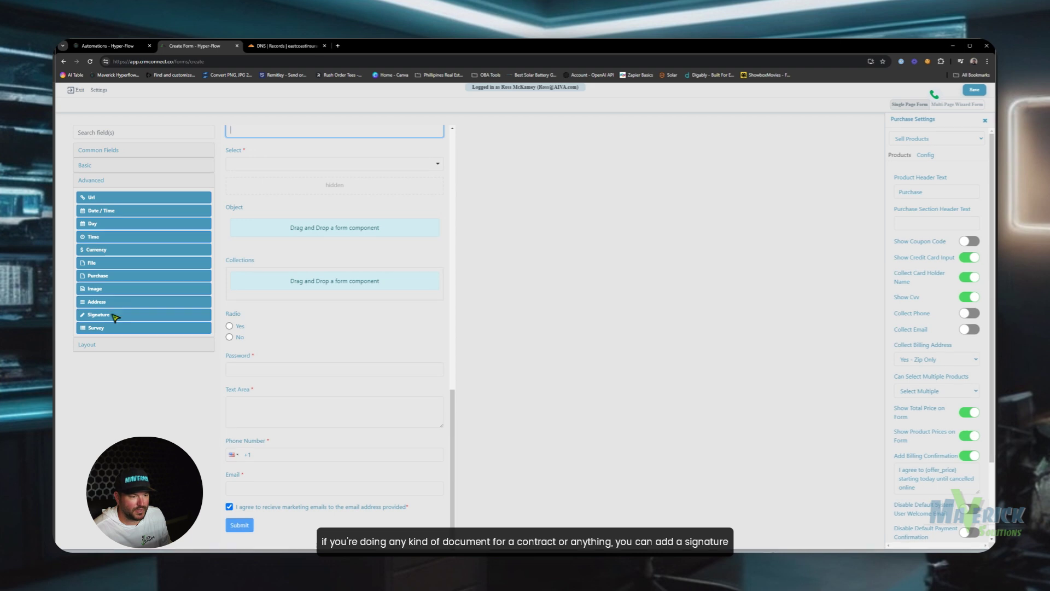
left_click_drag(260, 419, 268, 524)
Drop a Survey field with Question and Answer 1/Answer 2 columns below Collections, then open its settings
scroll(320, 492, "down", 5)
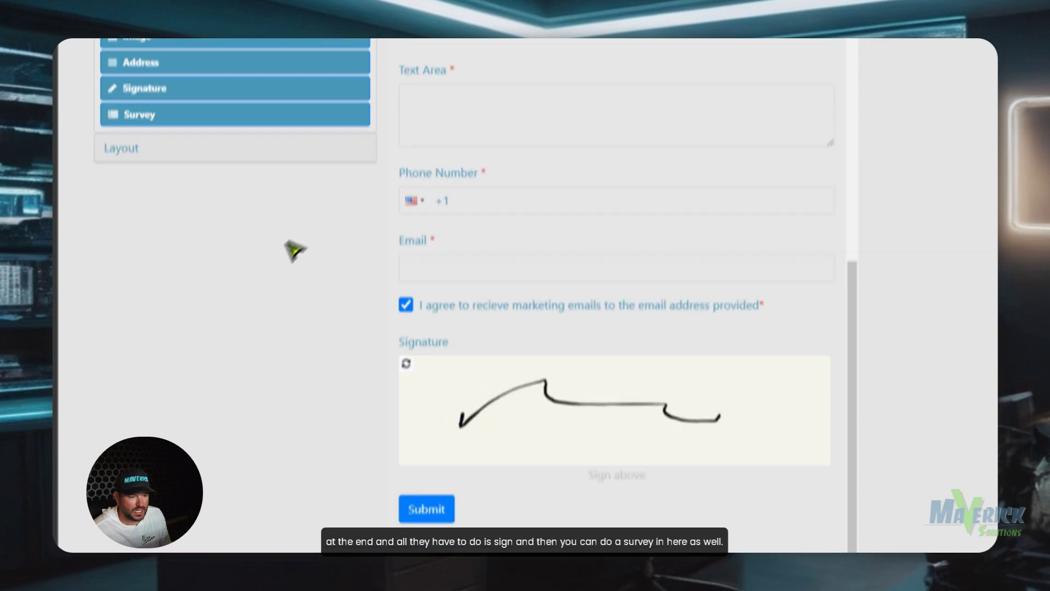
scroll(183, 211, "up", 5)
left_click_drag(167, 368, 548, 178)
scroll(548, 178, "down", 5)
scroll(495, 222, "up", 2)
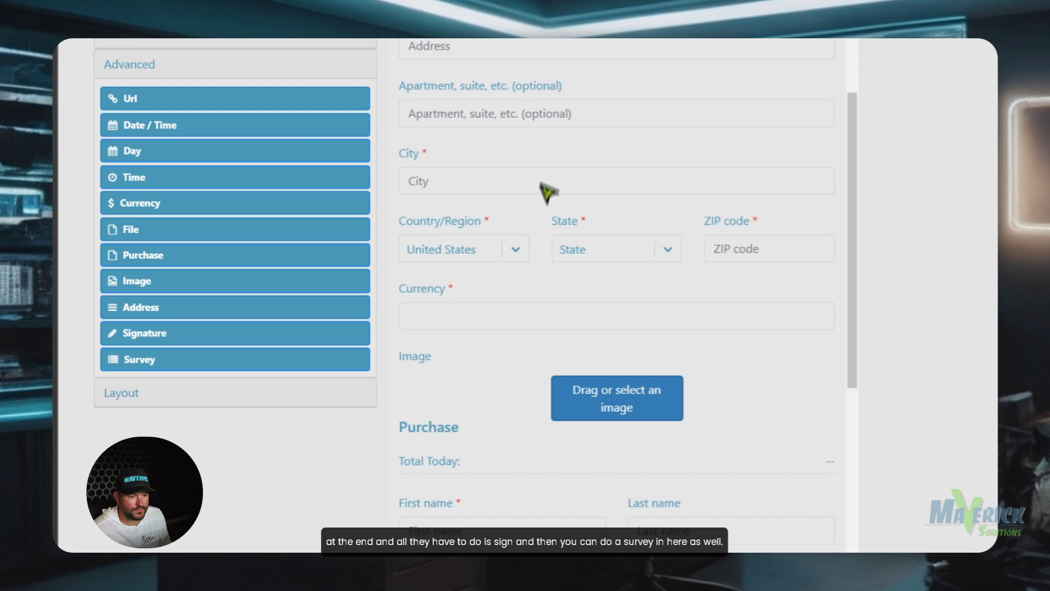
scroll(516, 304, "down", 6)
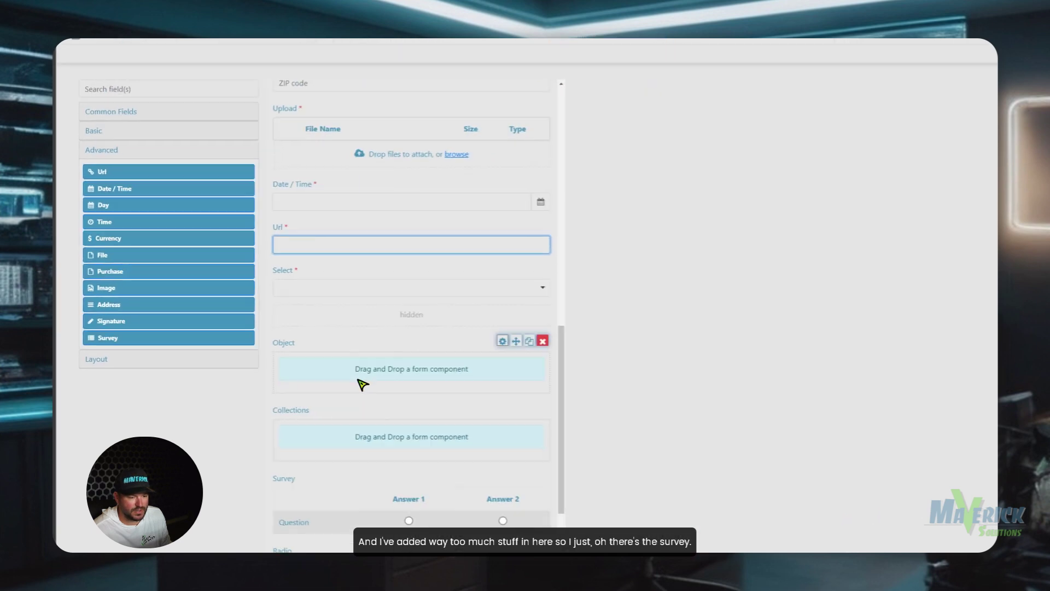
scroll(297, 383, "up", 5)
scroll(297, 366, "down", 8)
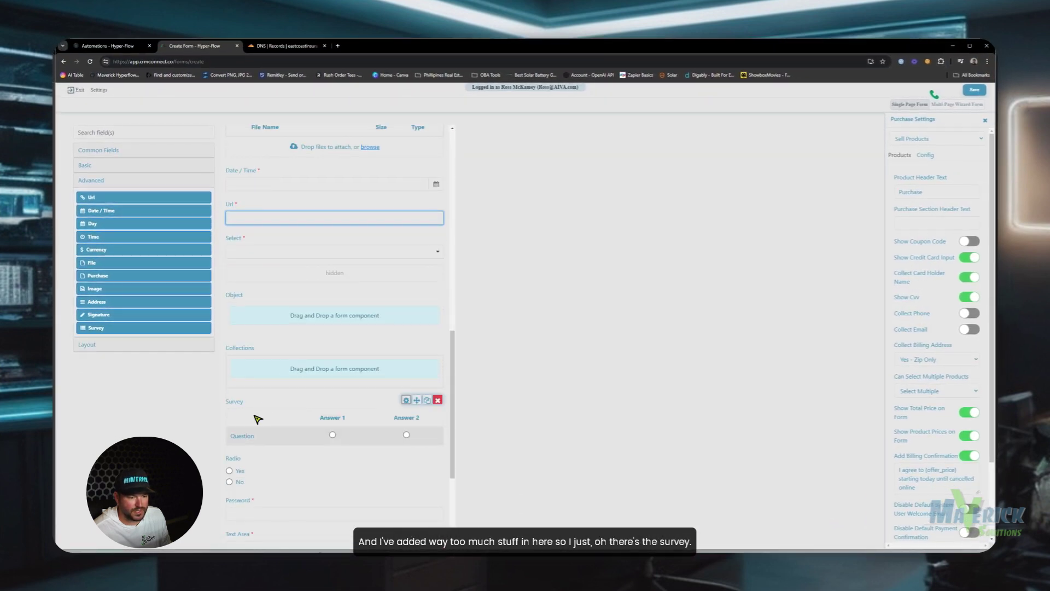
scroll(350, 416, "down", 3)
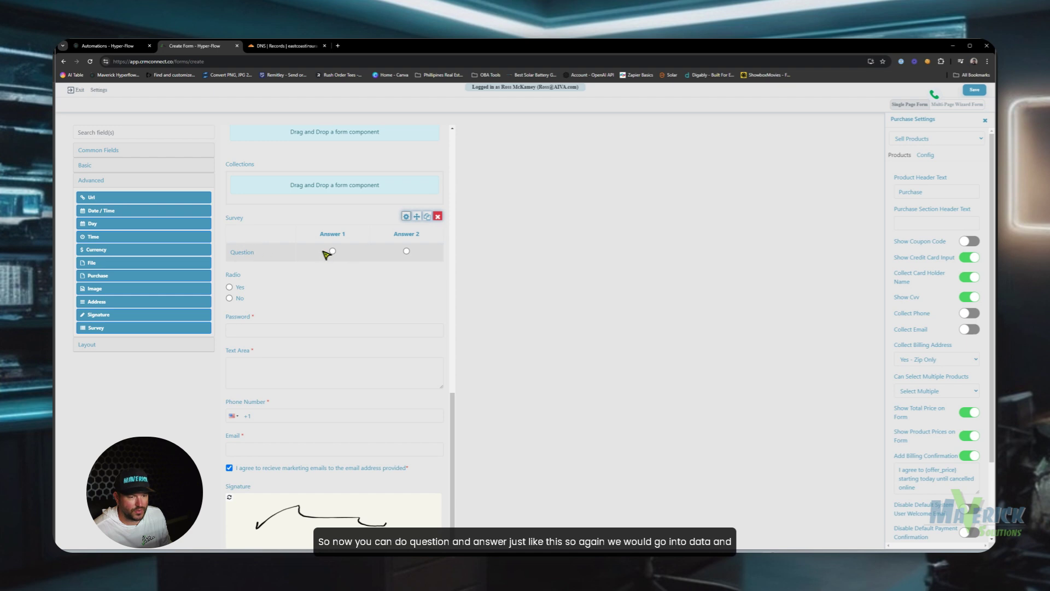
left_click(406, 216)
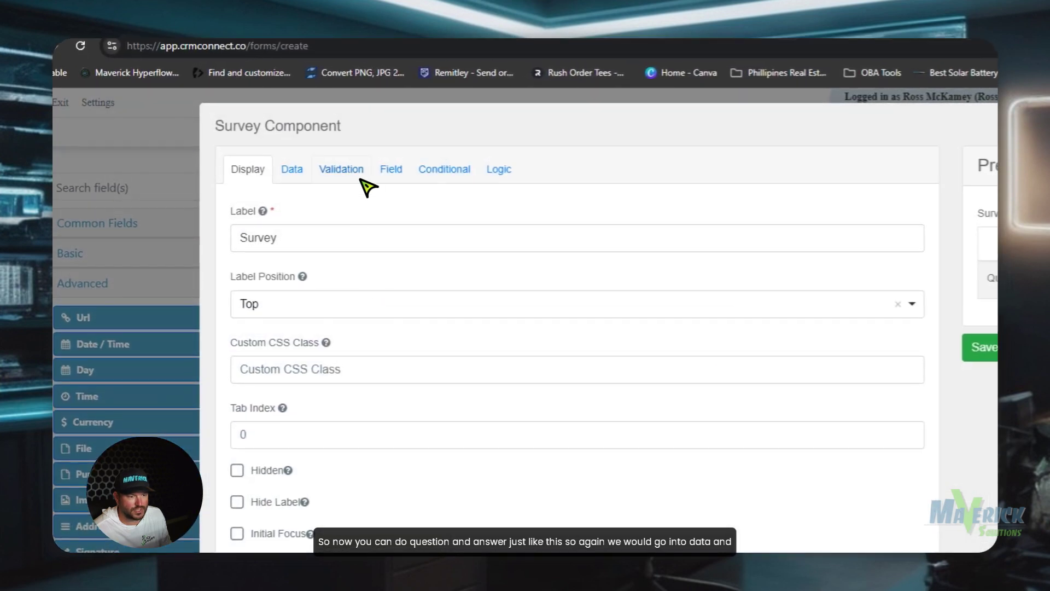
Add a second question and third answer on the Survey Data tab, then close the settings panels without saving
left_click(298, 170)
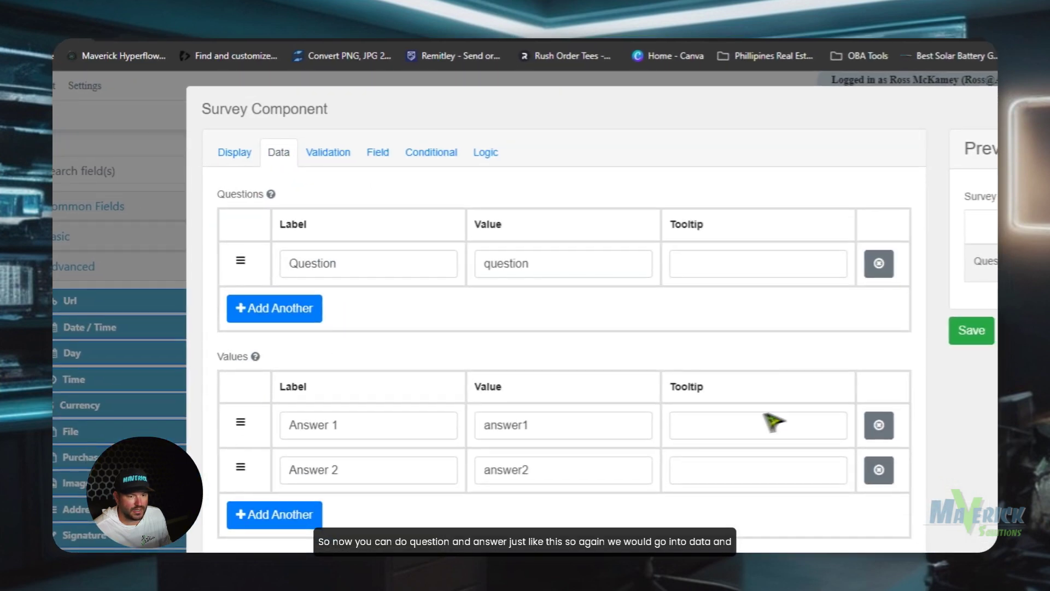
left_click(309, 312)
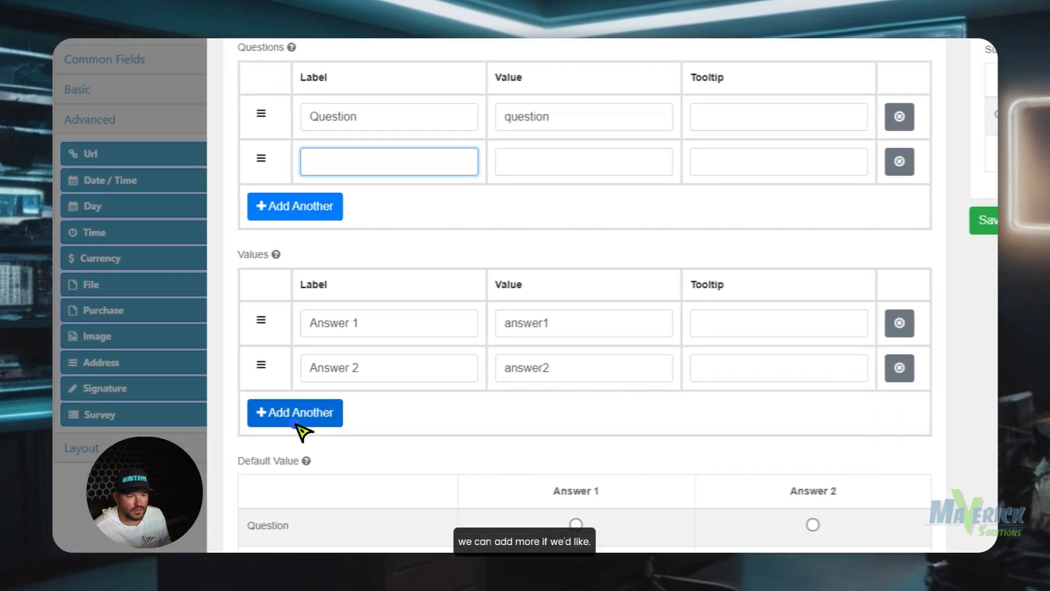
left_click(280, 432)
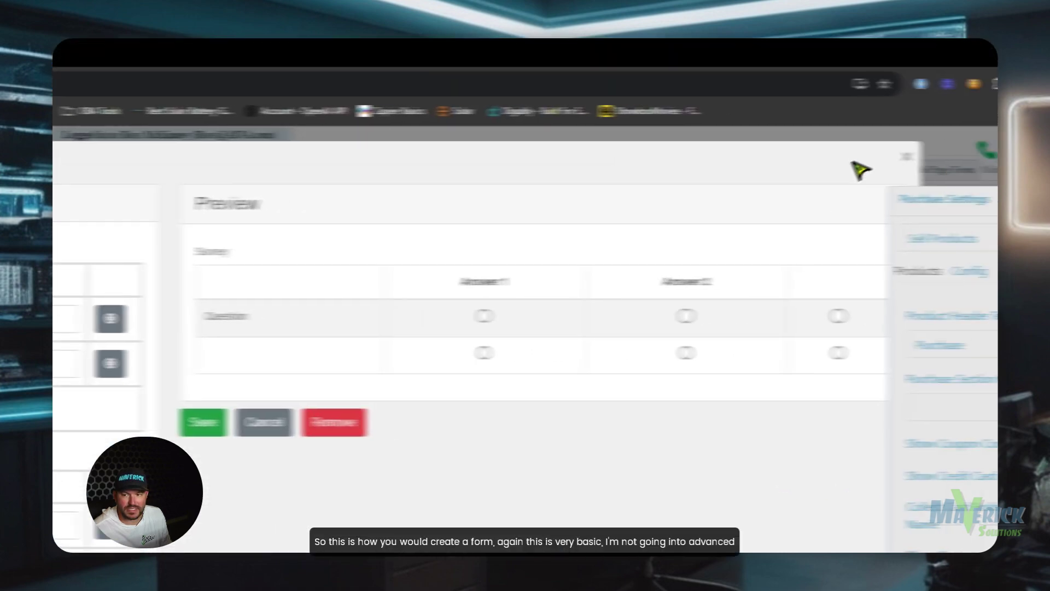
left_click(788, 154)
left_click(976, 204)
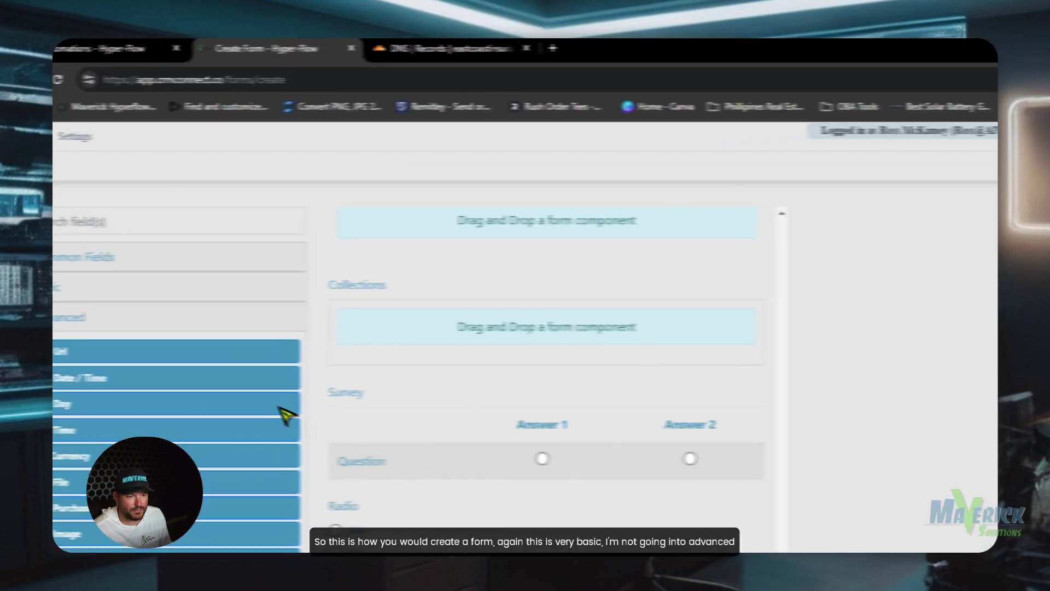
Collapse the Advanced list and set the form's title to Demo in Settings
left_click(217, 320)
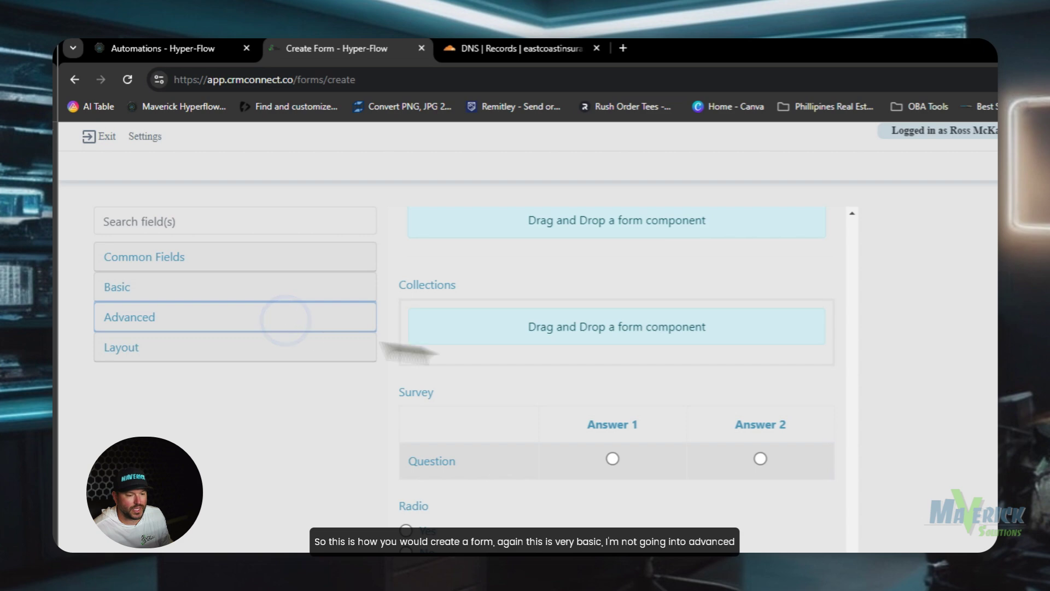
scroll(598, 273, "down", 15)
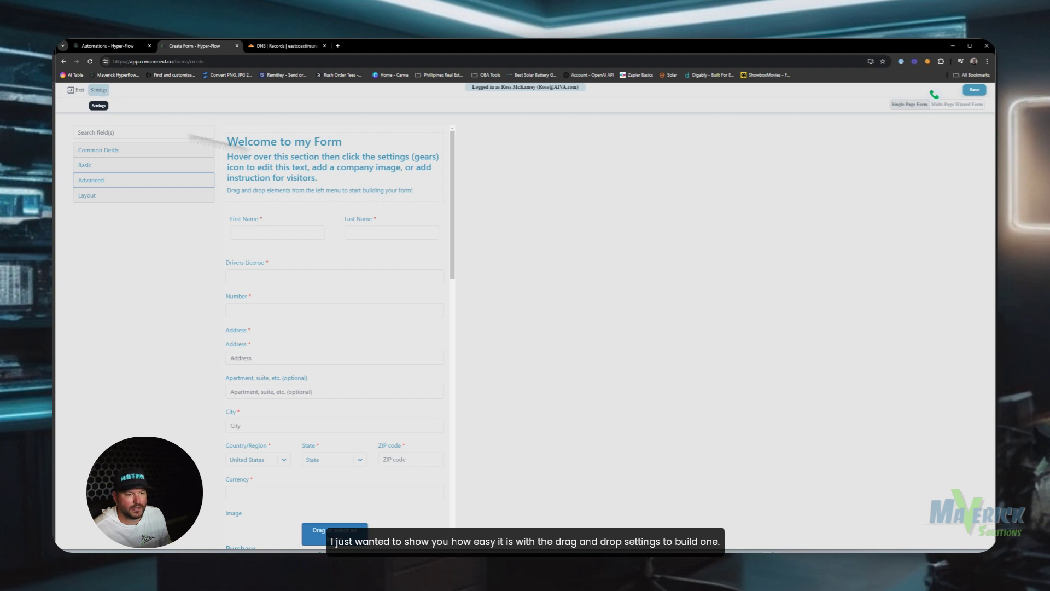
left_click(101, 91)
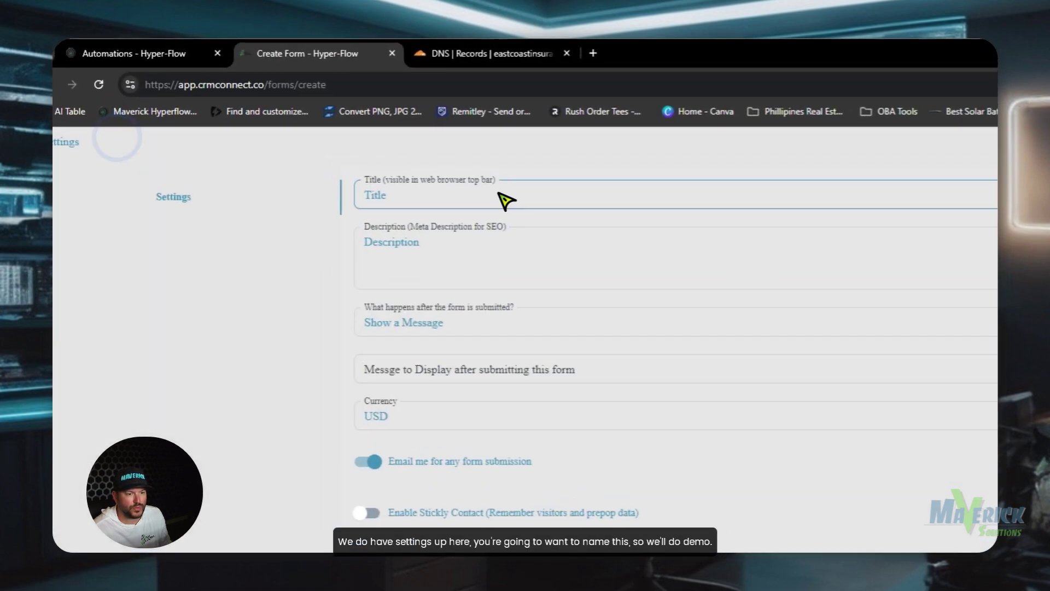
double_click(289, 115)
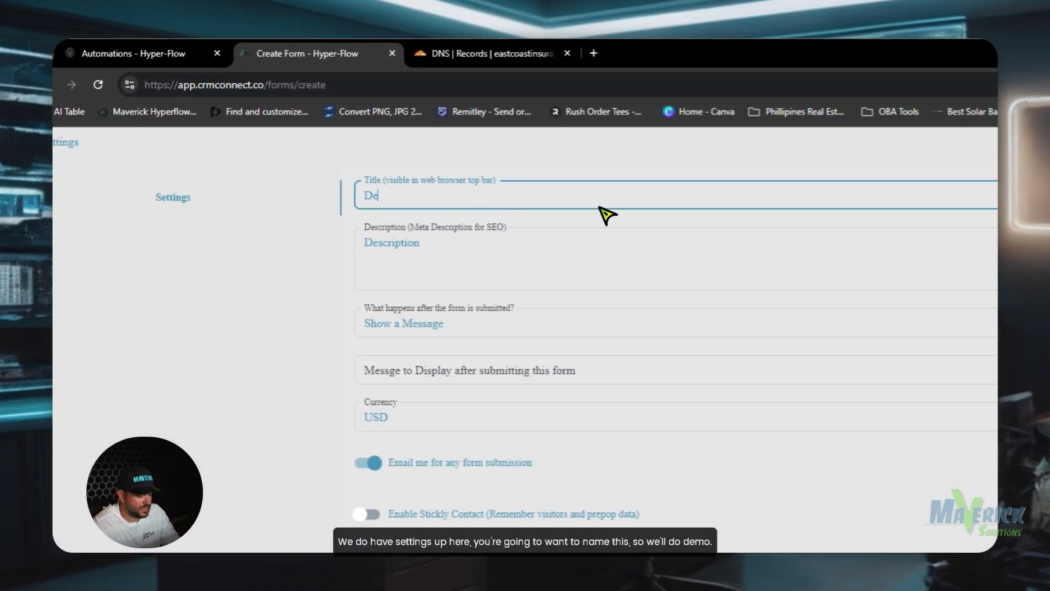
left_click(614, 255)
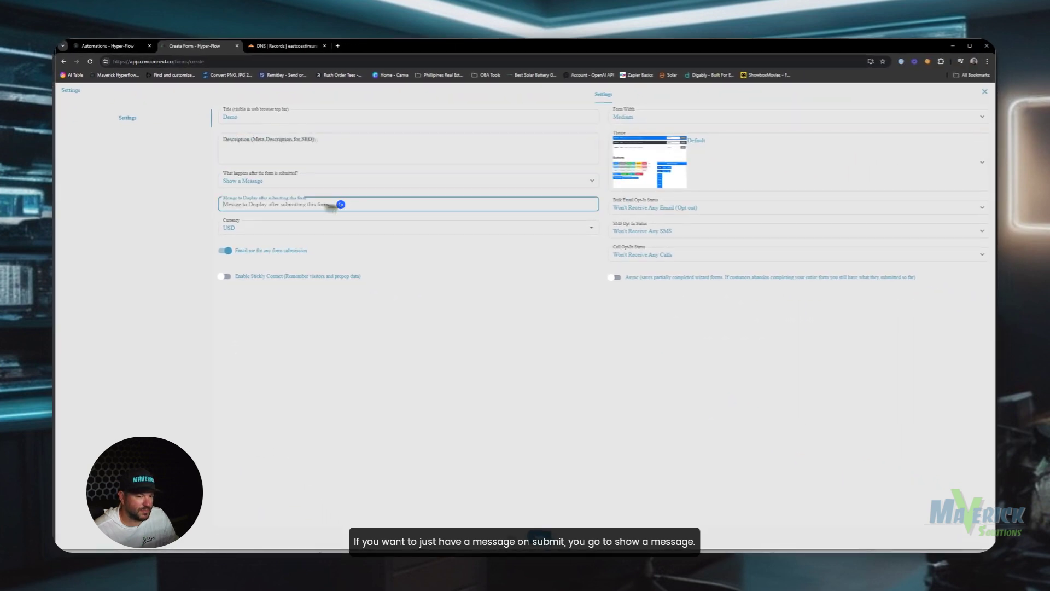
Make submissions redirect to another URL, entering Bookinglink.url as the address
left_click(275, 179)
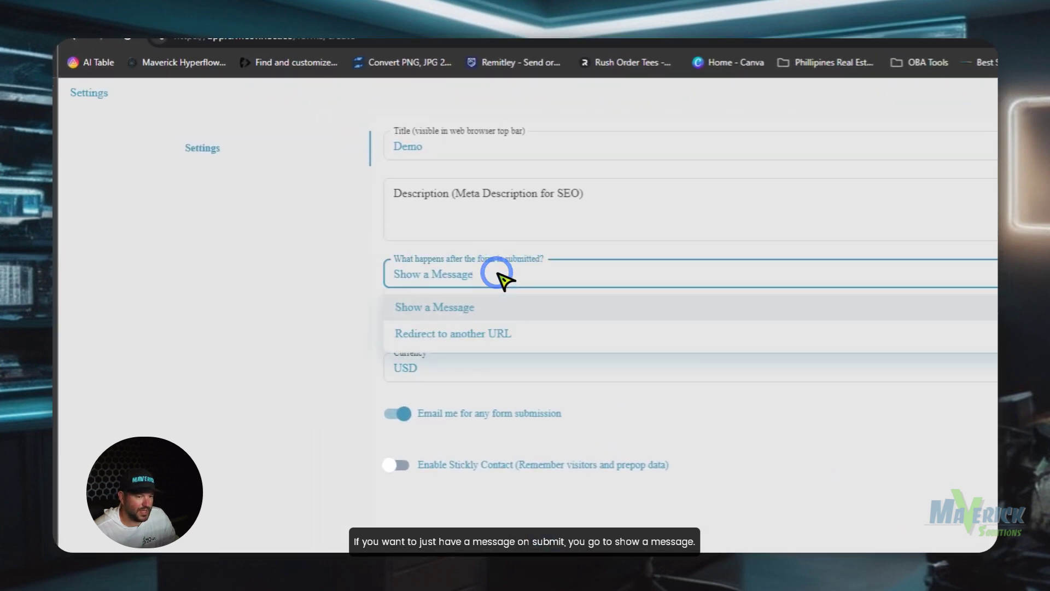
left_click(492, 335)
left_click(533, 323)
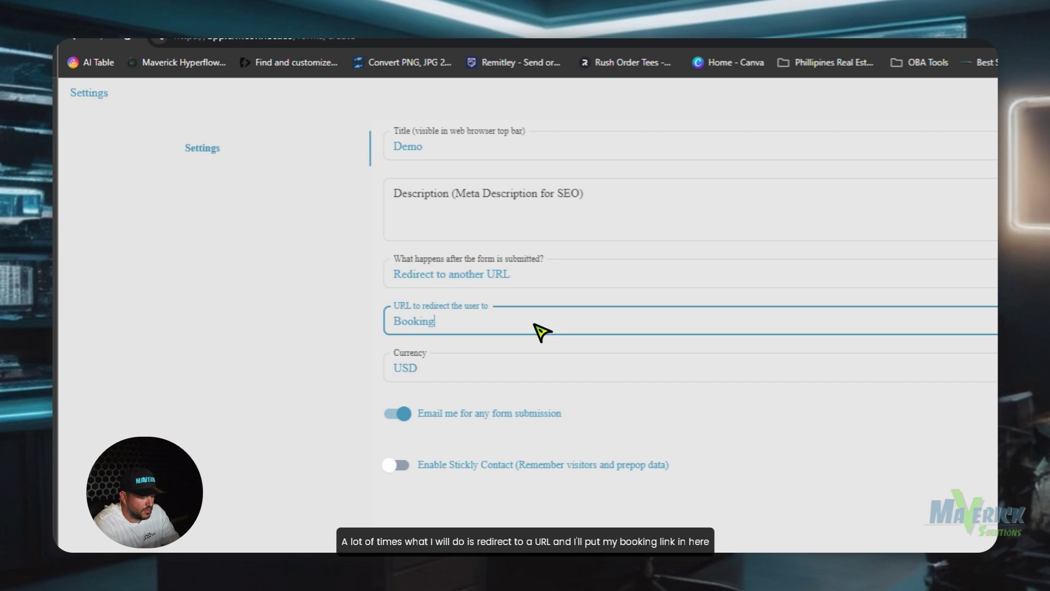
type("Bookinglink.url")
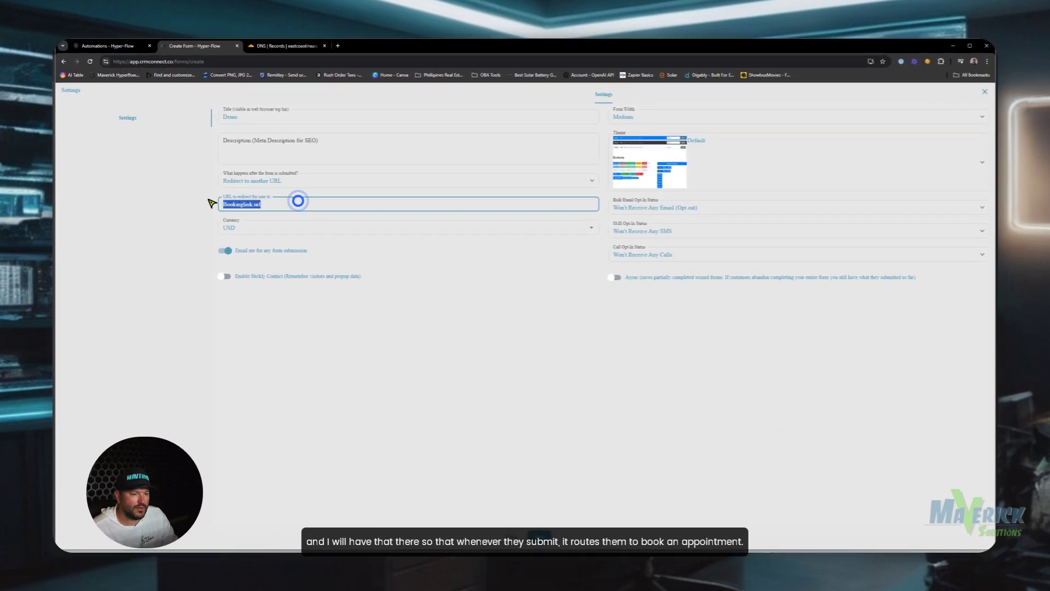
left_click(445, 271)
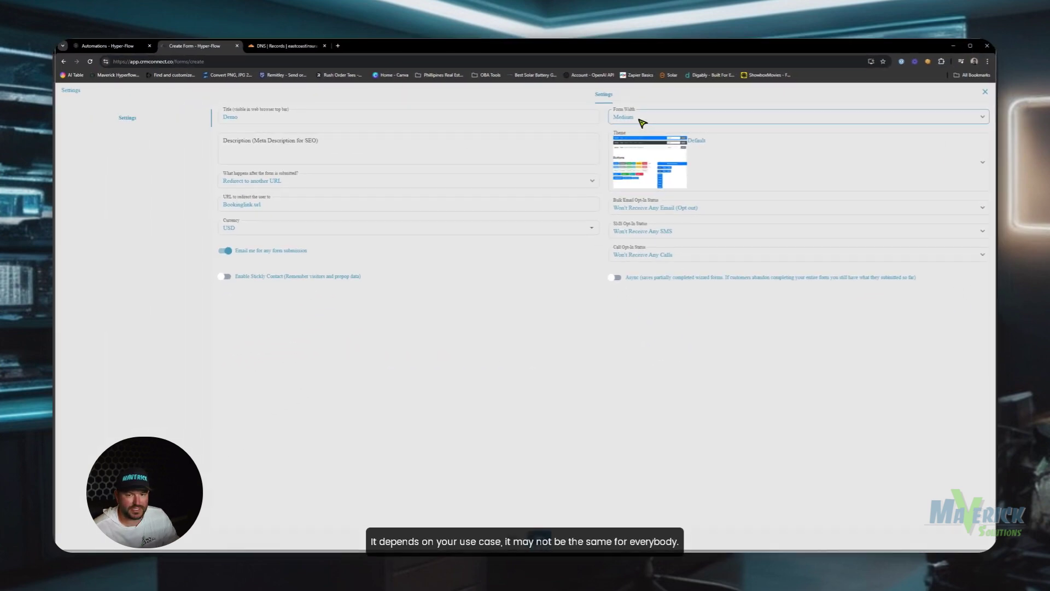
Keep the form width at Medium and switch the theme to Lux after trying Cyborg
left_click(643, 121)
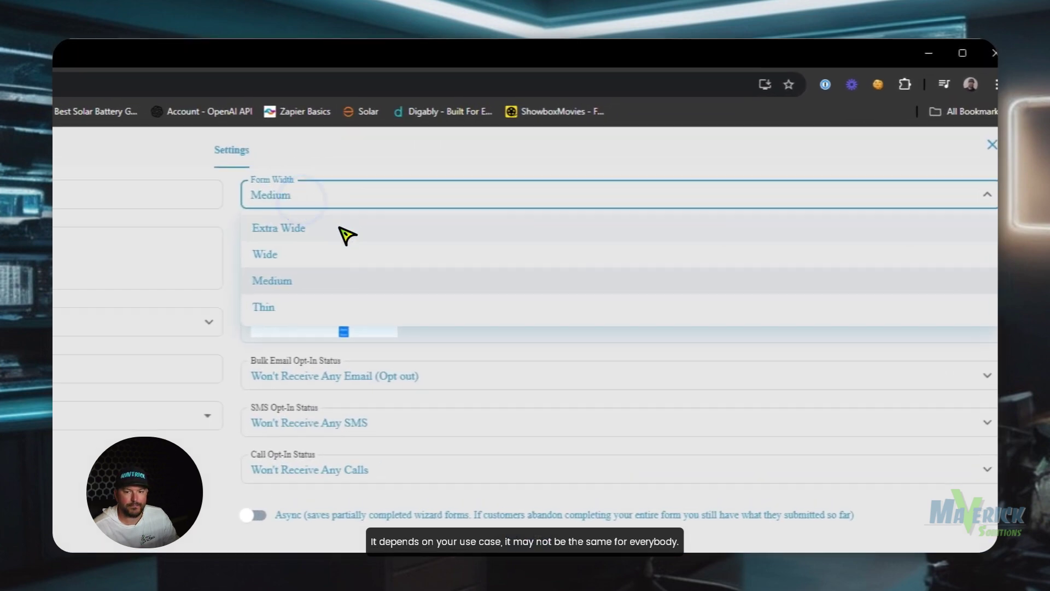
left_click(317, 164)
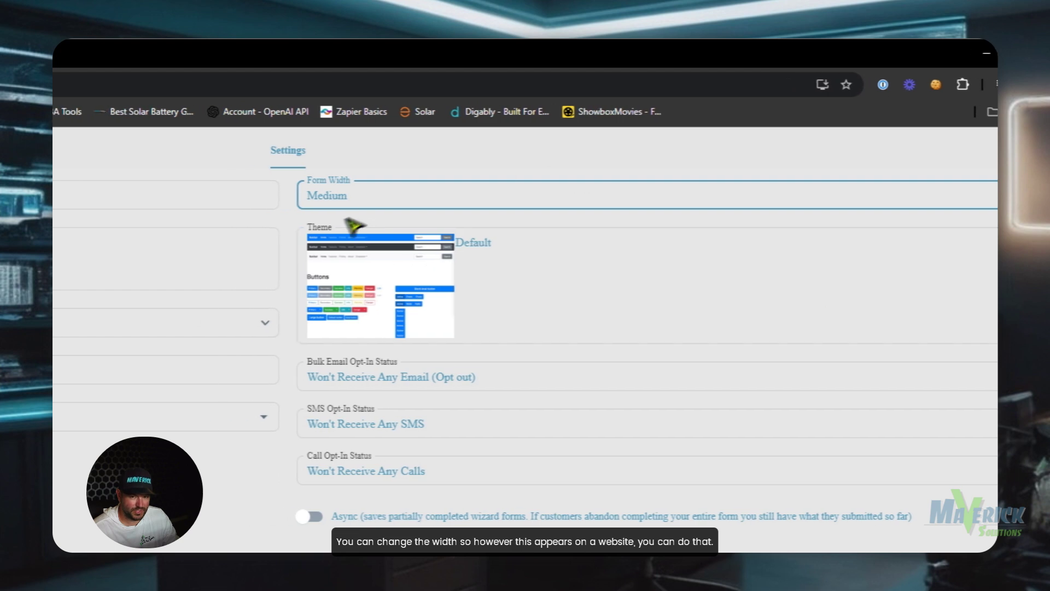
left_click(399, 303)
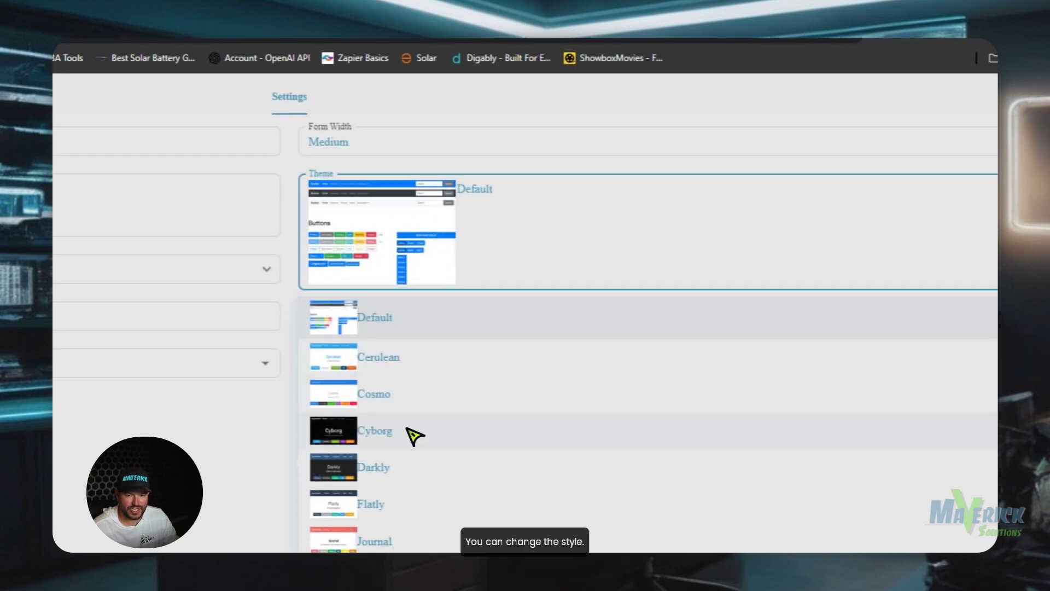
left_click(404, 424)
left_click(581, 221)
scroll(427, 298, "down", 5)
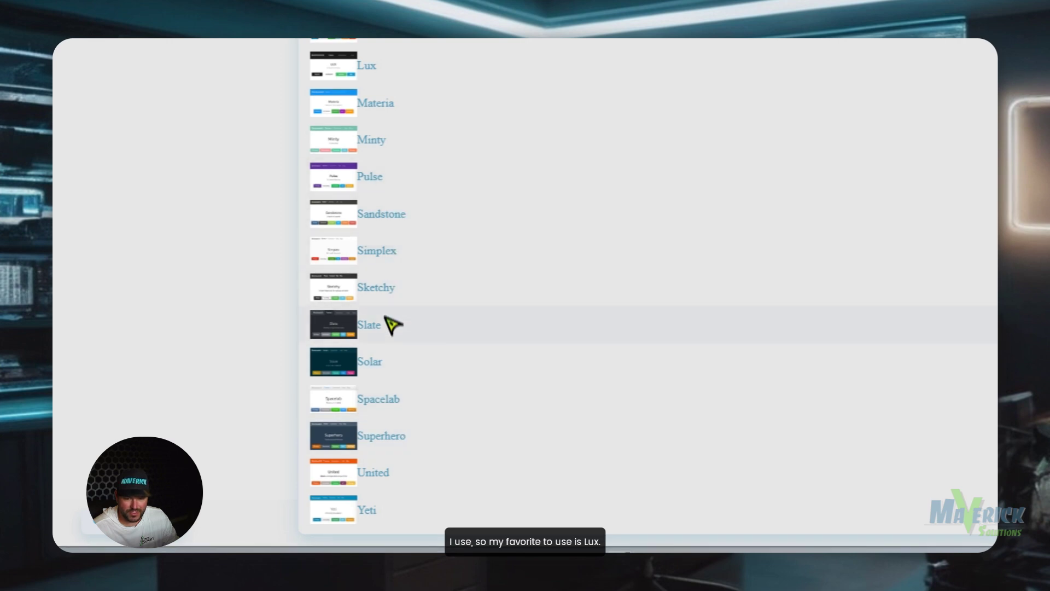
left_click(383, 495)
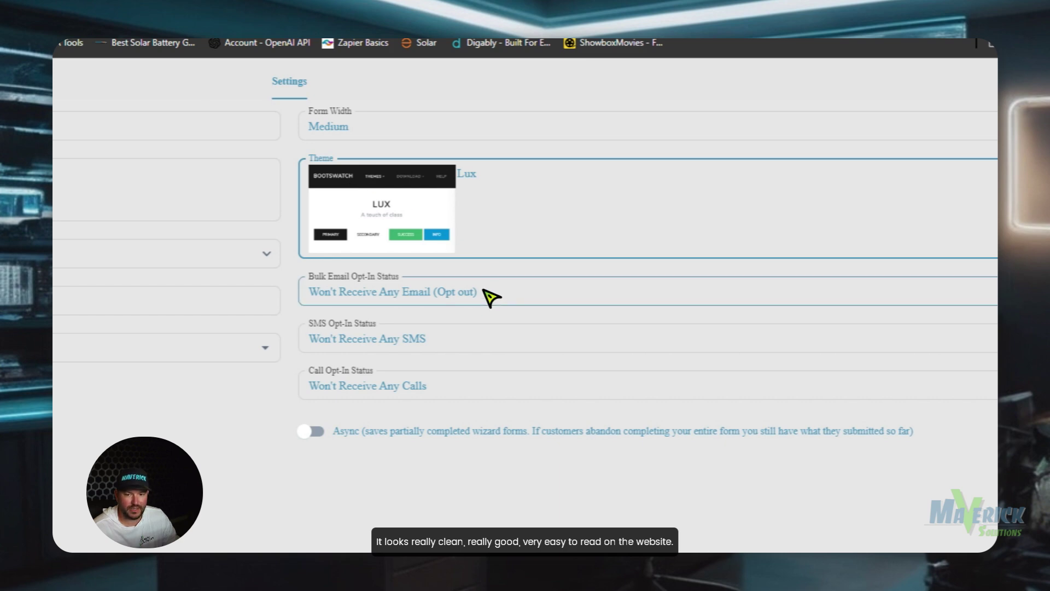
left_click(467, 197)
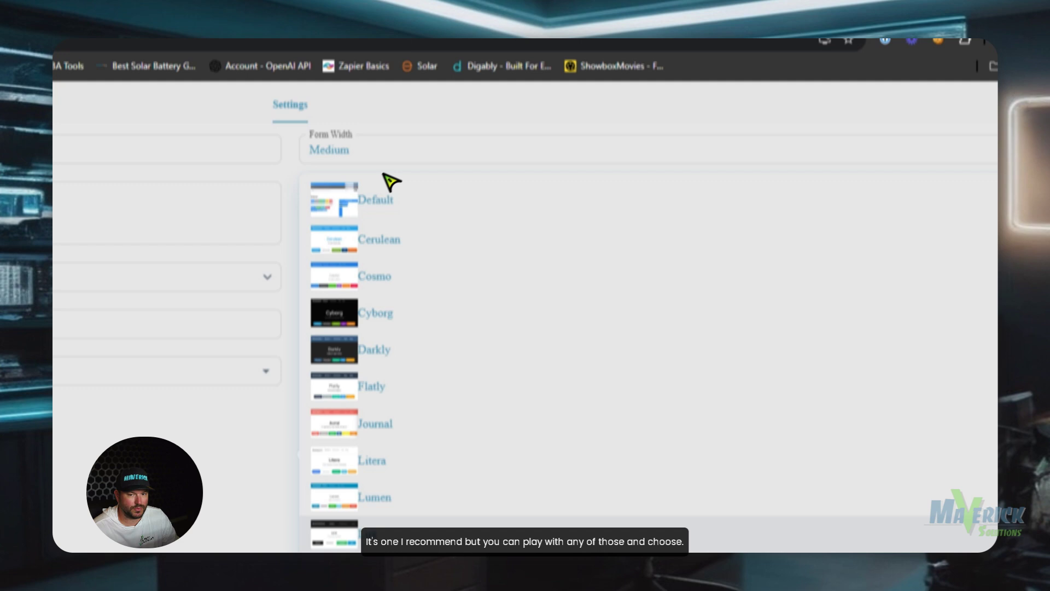
left_click(403, 111)
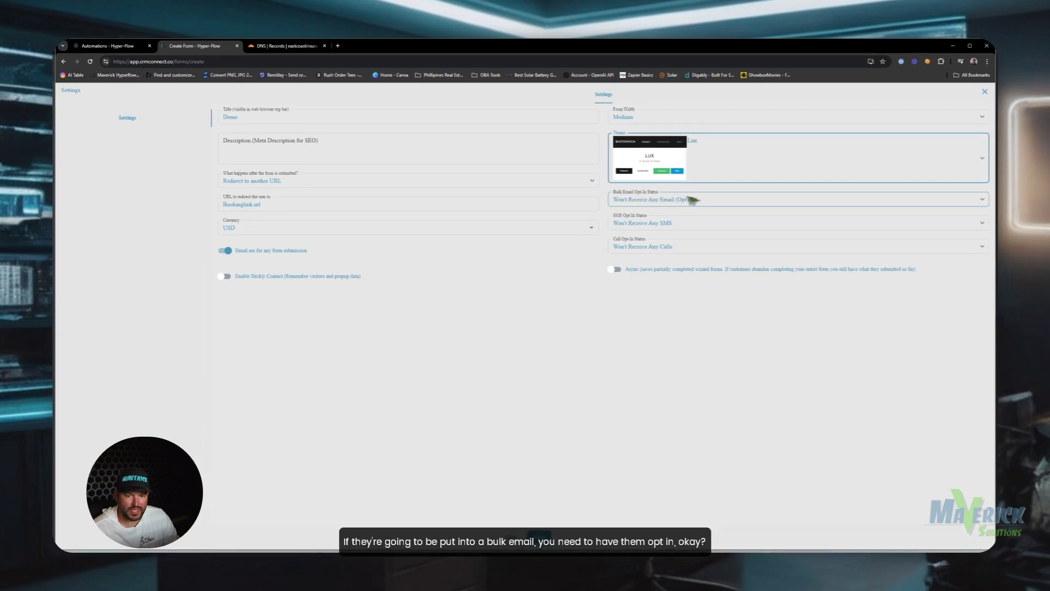
Set the Bulk Email, SMS and Call Opt-In Status dropdowns to 'Will Receive Marketing (Opt In)'
left_click(693, 200)
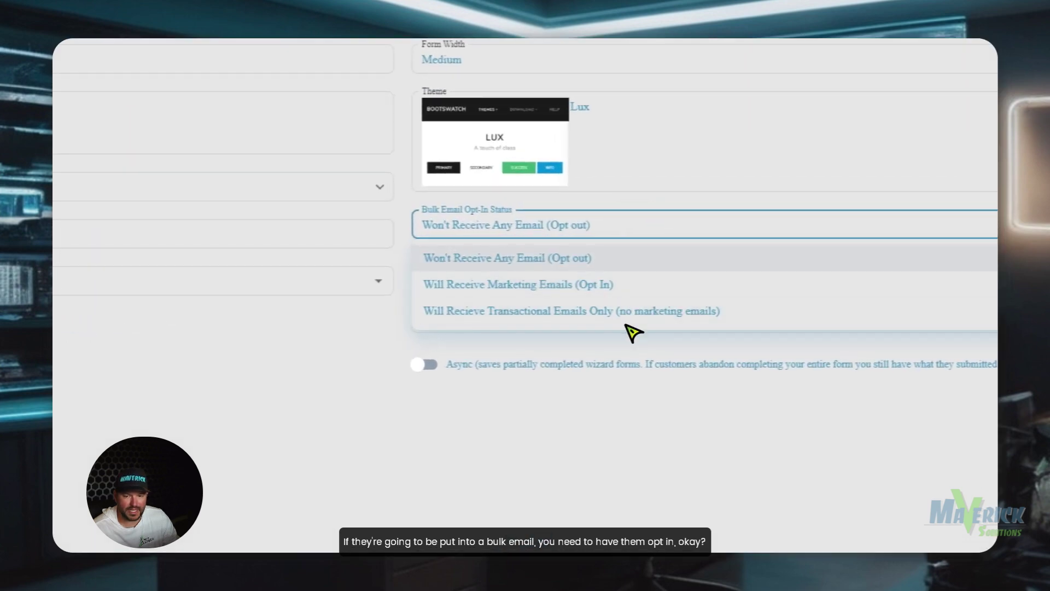
left_click(586, 276)
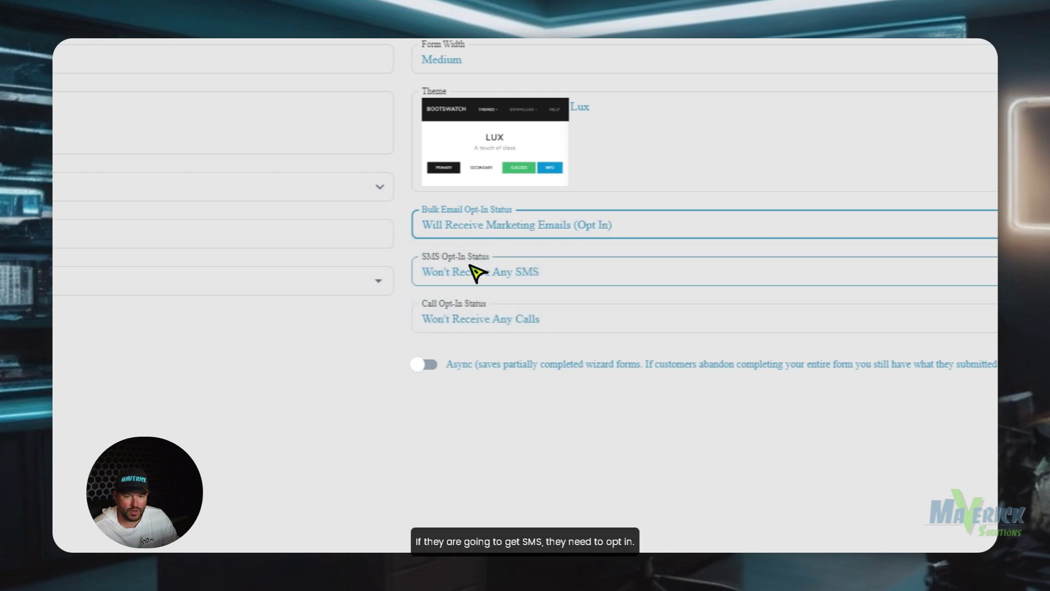
left_click(559, 272)
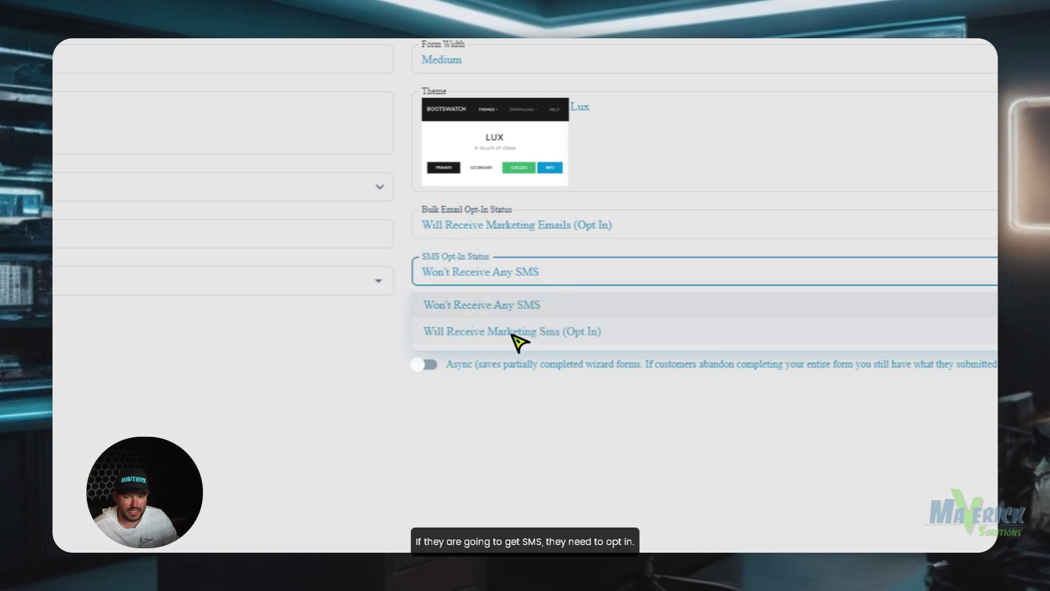
left_click(491, 299)
left_click(533, 271)
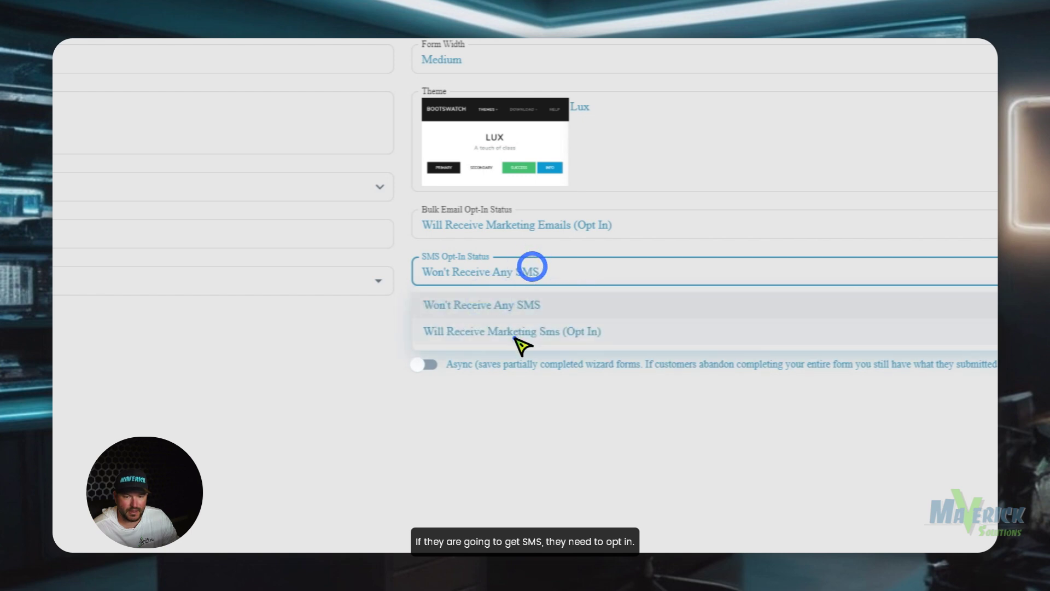
left_click(514, 339)
left_click(524, 323)
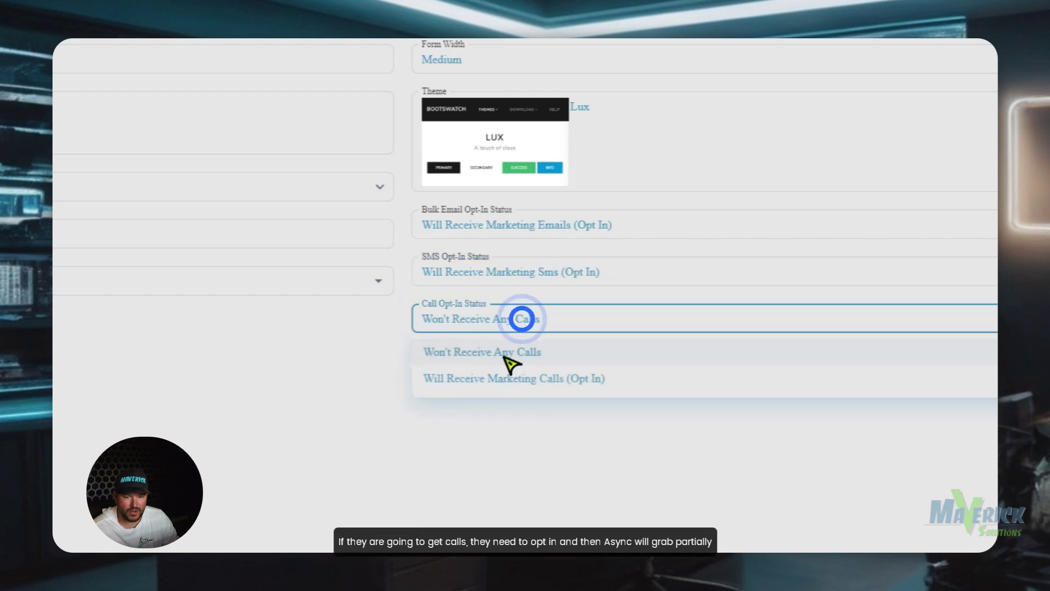
left_click(496, 375)
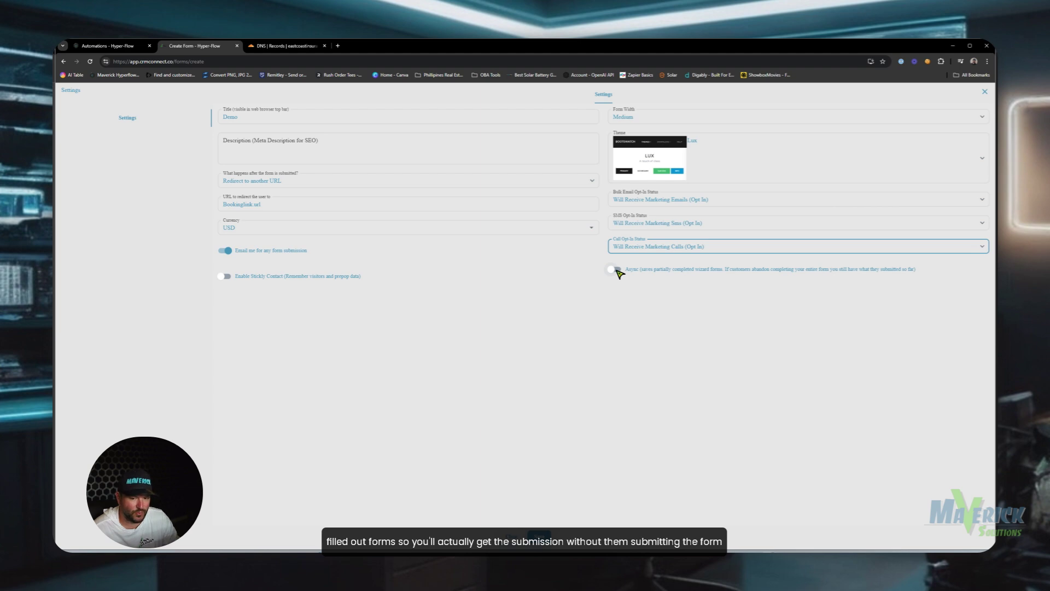
Switch on the Async toggle and the Enable Sticky Contact toggle
left_click(614, 269)
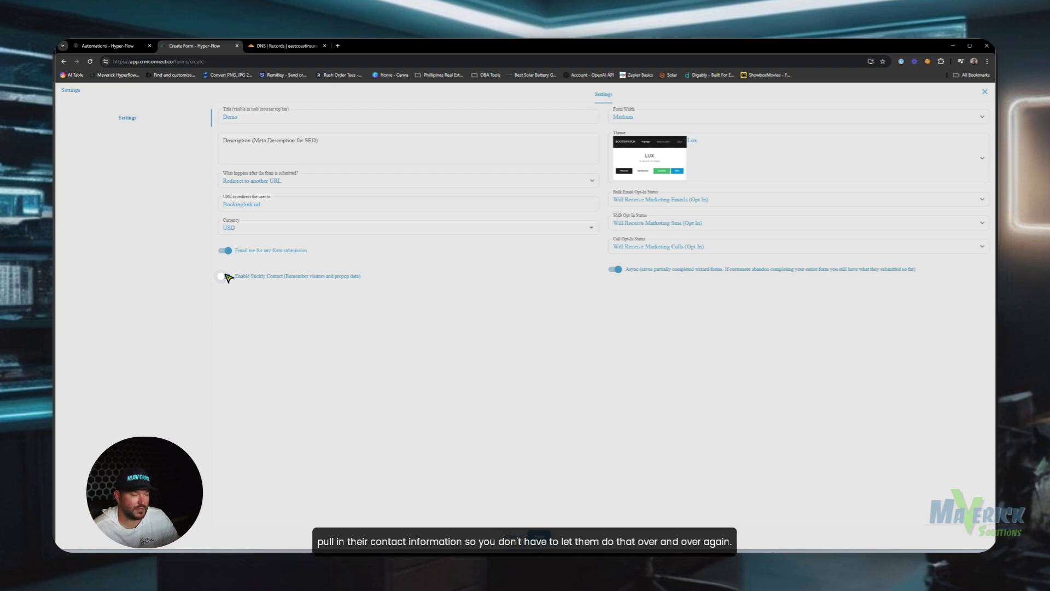
left_click(224, 276)
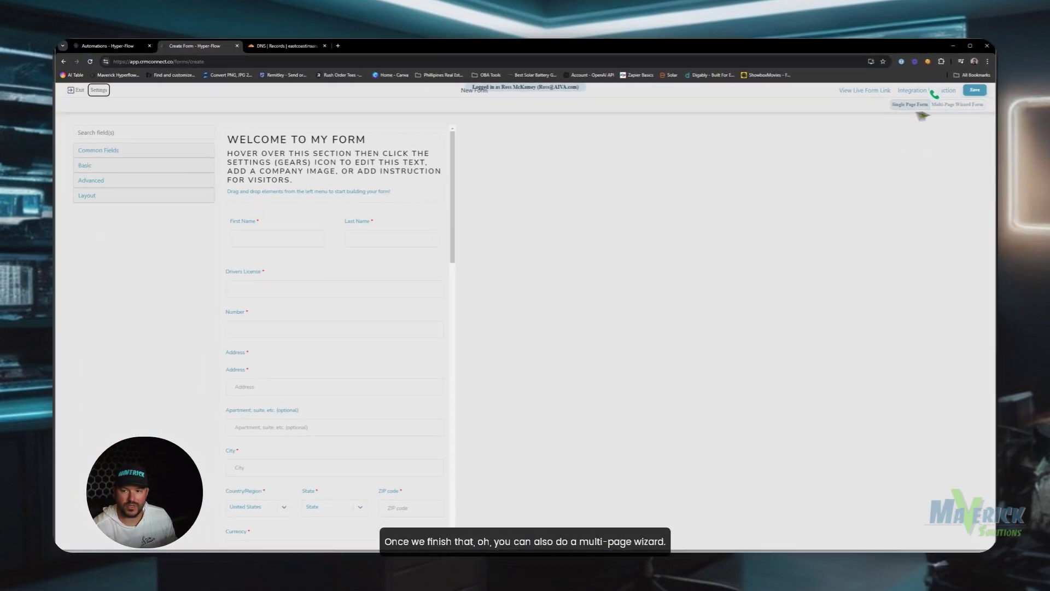
Enable Multi-Page Wizard Form and add a blank Page 2, checking both page tabs
left_click(957, 106)
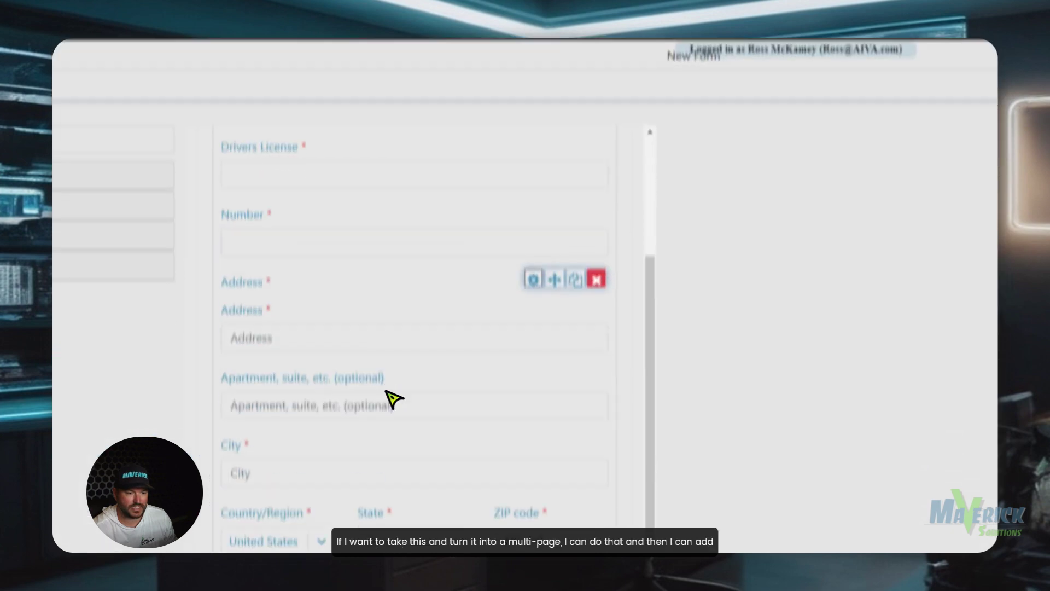
scroll(393, 399, "down", 5)
scroll(378, 351, "up", 15)
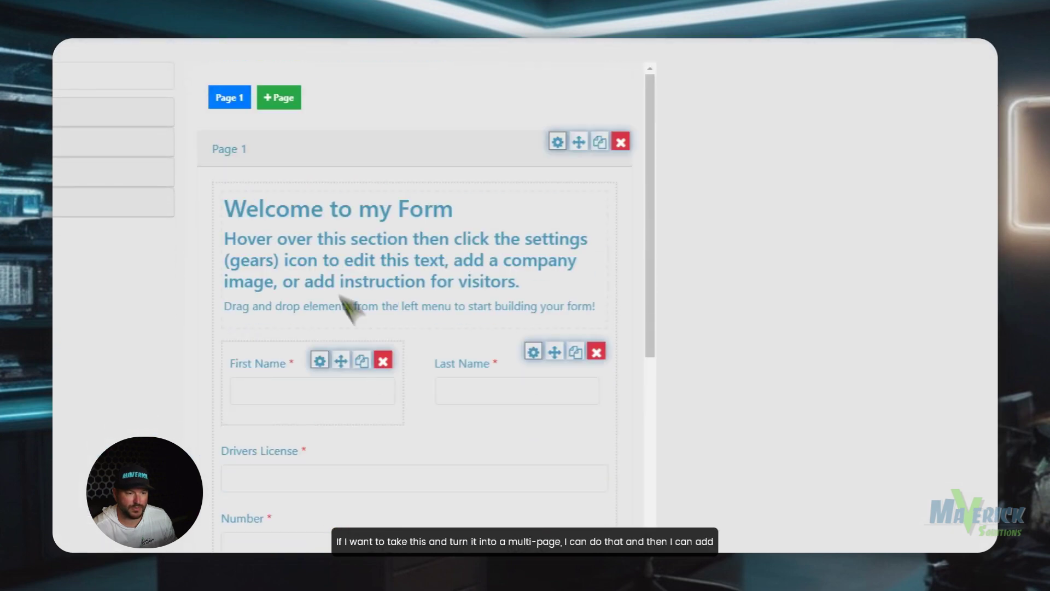
left_click(288, 166)
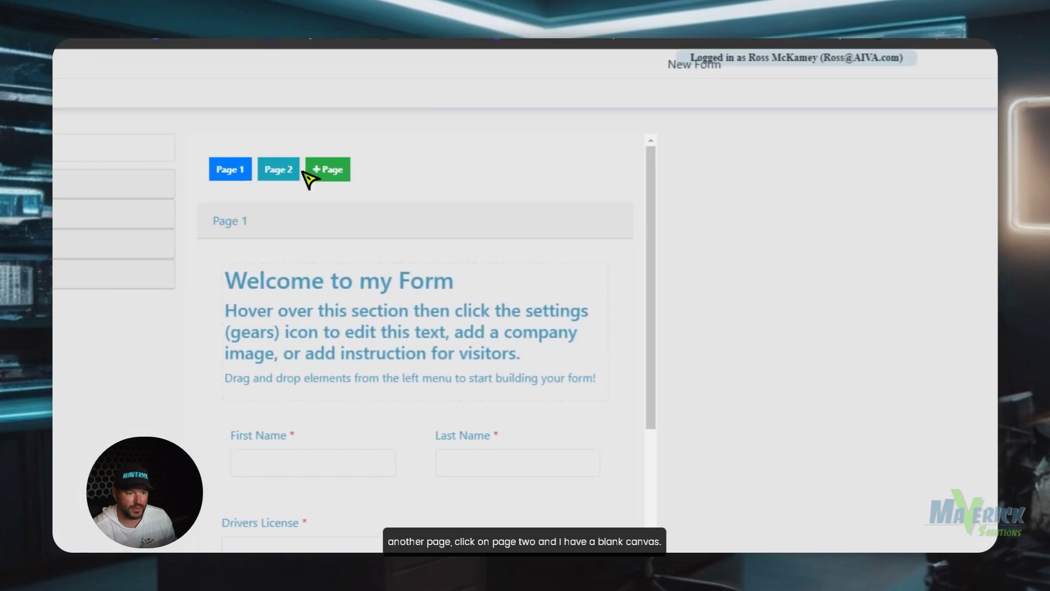
left_click(279, 167)
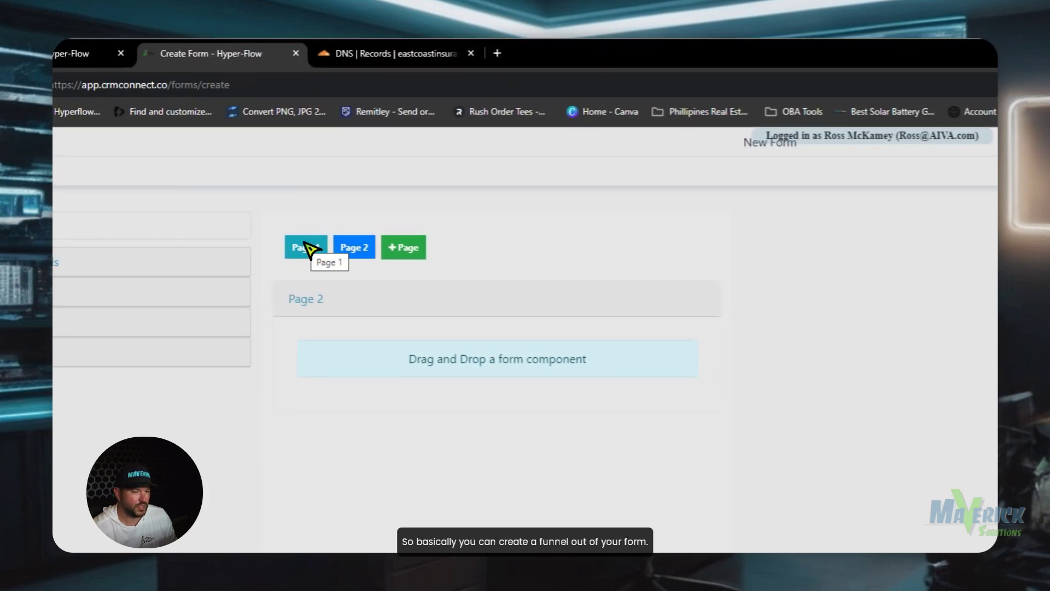
left_click(309, 249)
scroll(386, 351, "down", 15)
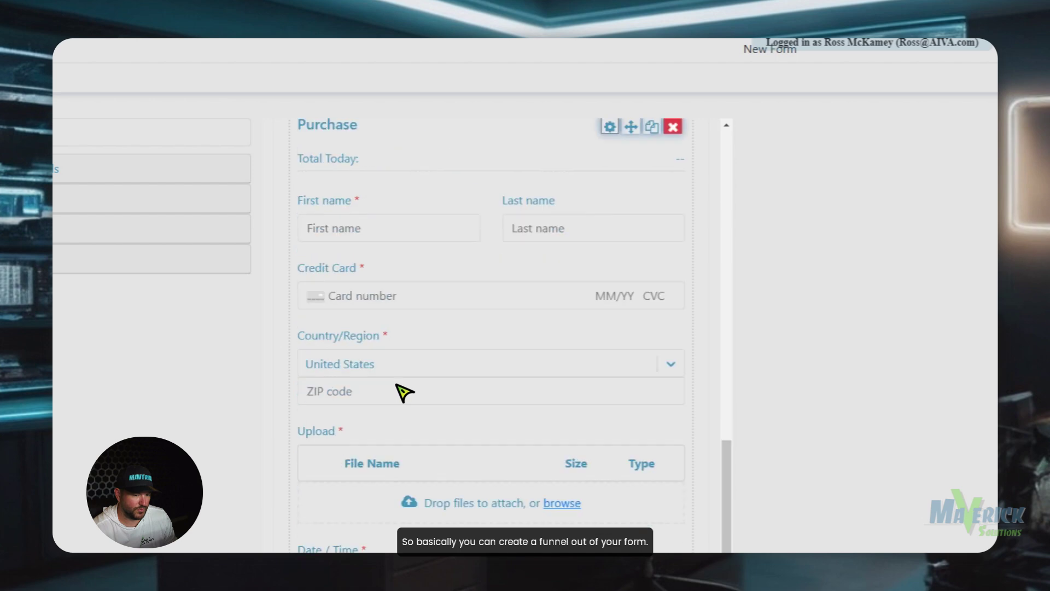
scroll(410, 410, "up", 10)
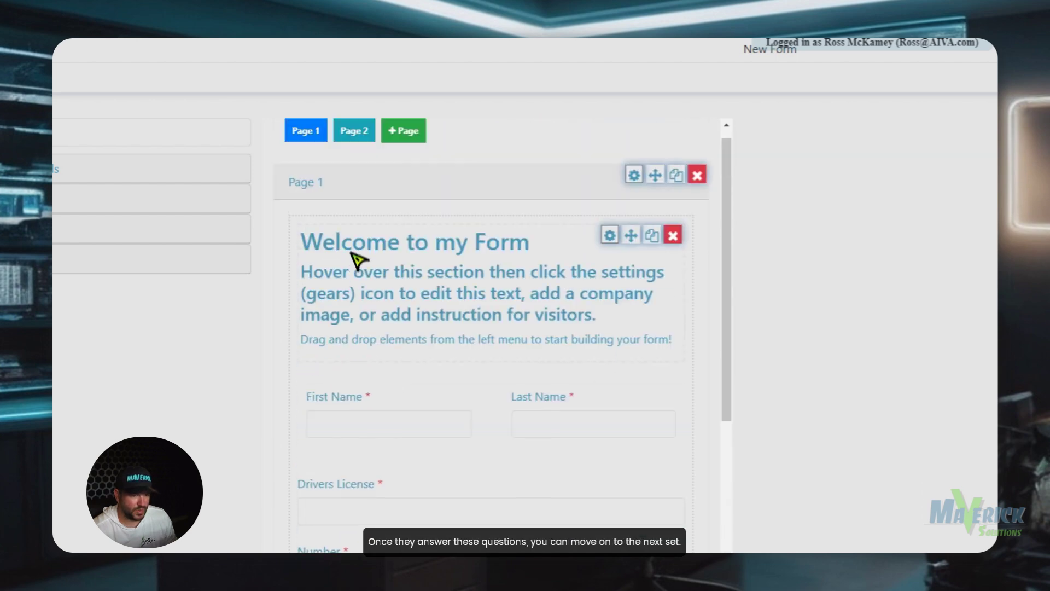
left_click(278, 144)
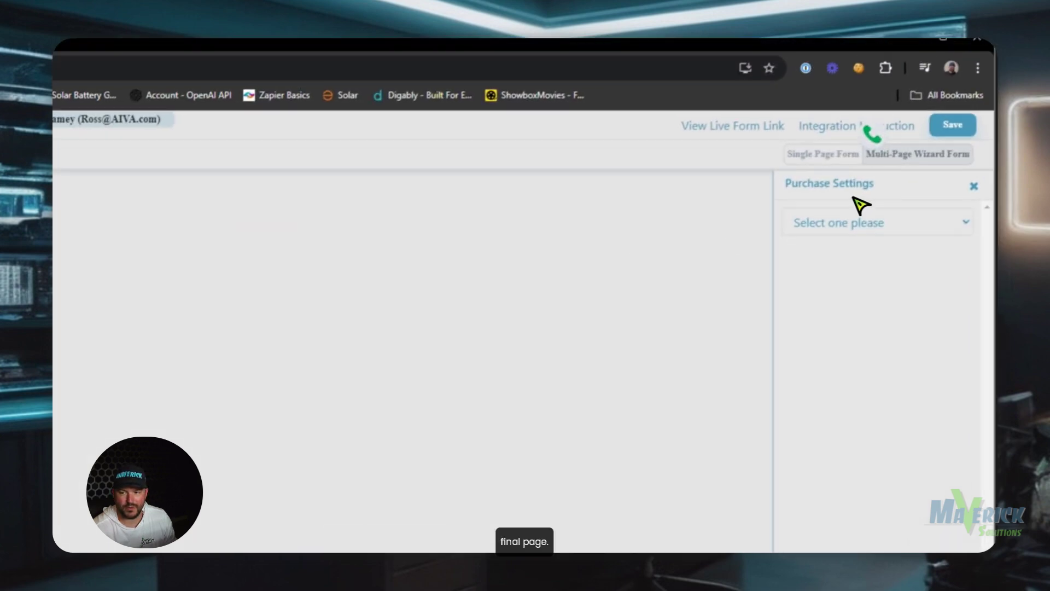
Try Give Quote, Collect Credit Card and User Defined Amount as the payment type
left_click(954, 217)
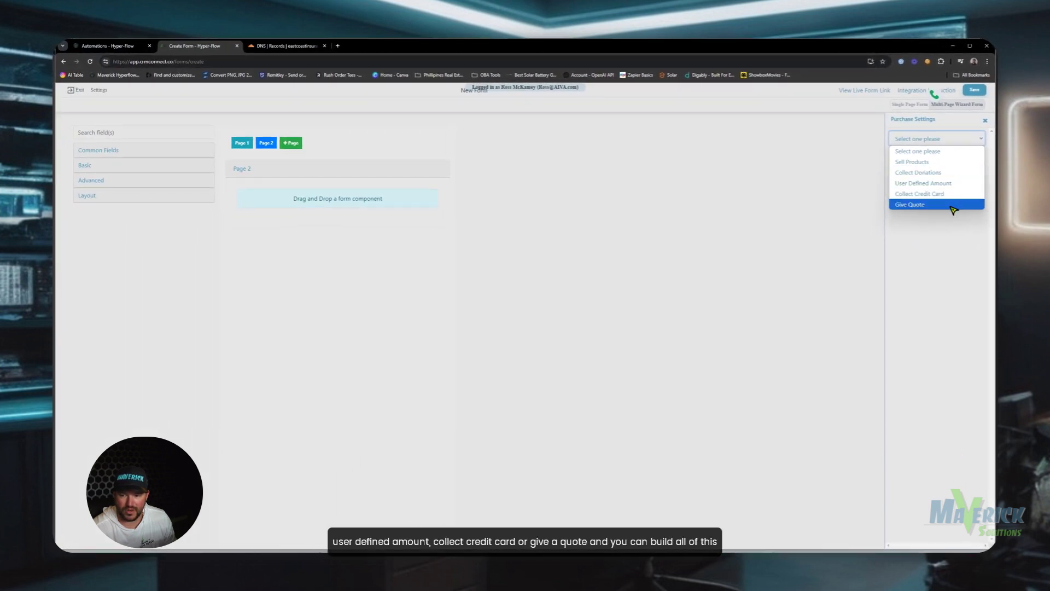
left_click(930, 204)
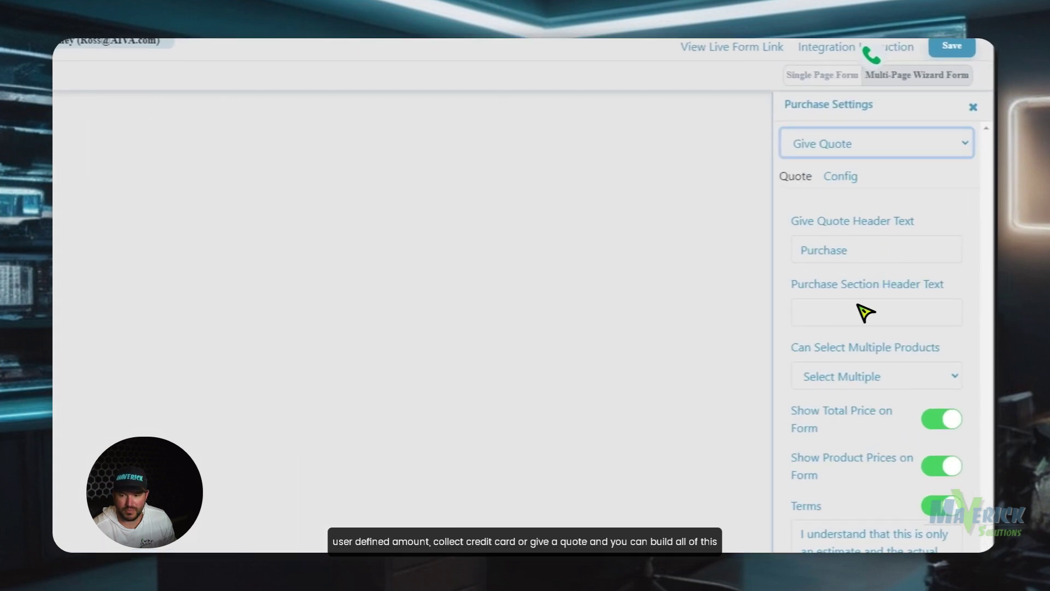
left_click(935, 143)
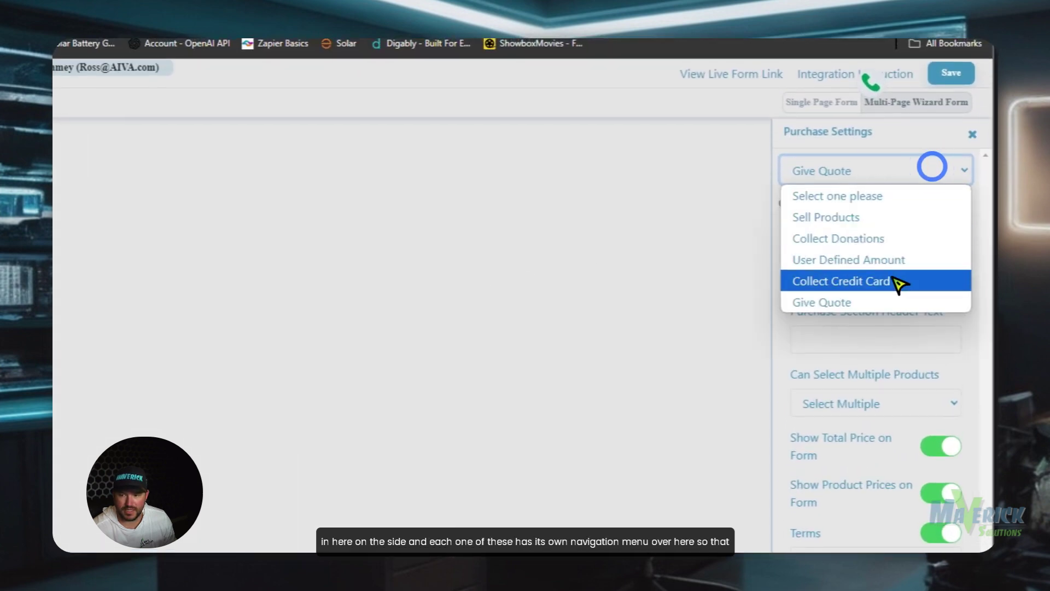
left_click(890, 278)
left_click(907, 169)
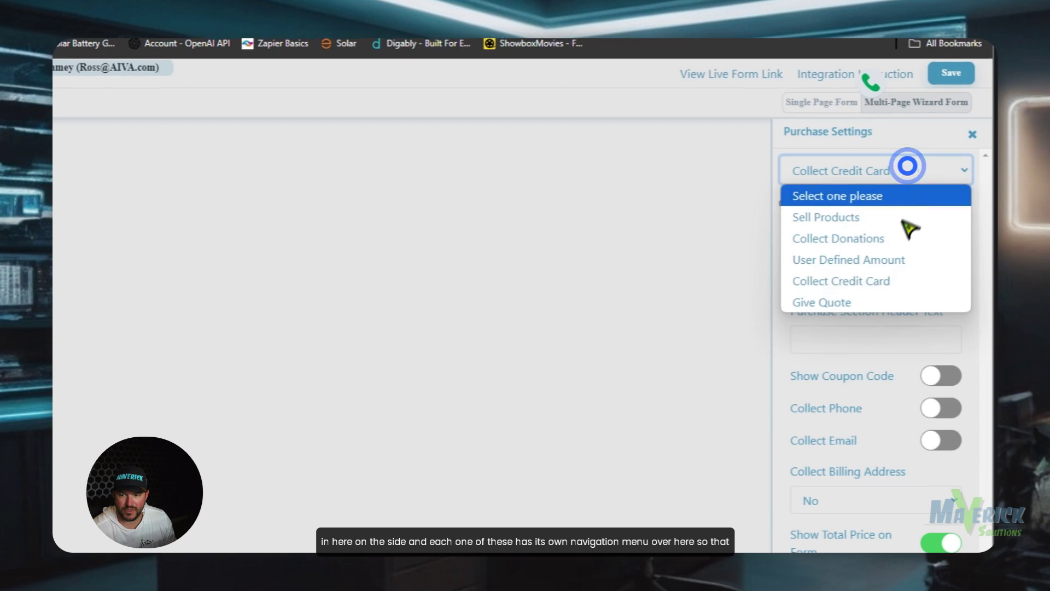
left_click(902, 257)
left_click(893, 171)
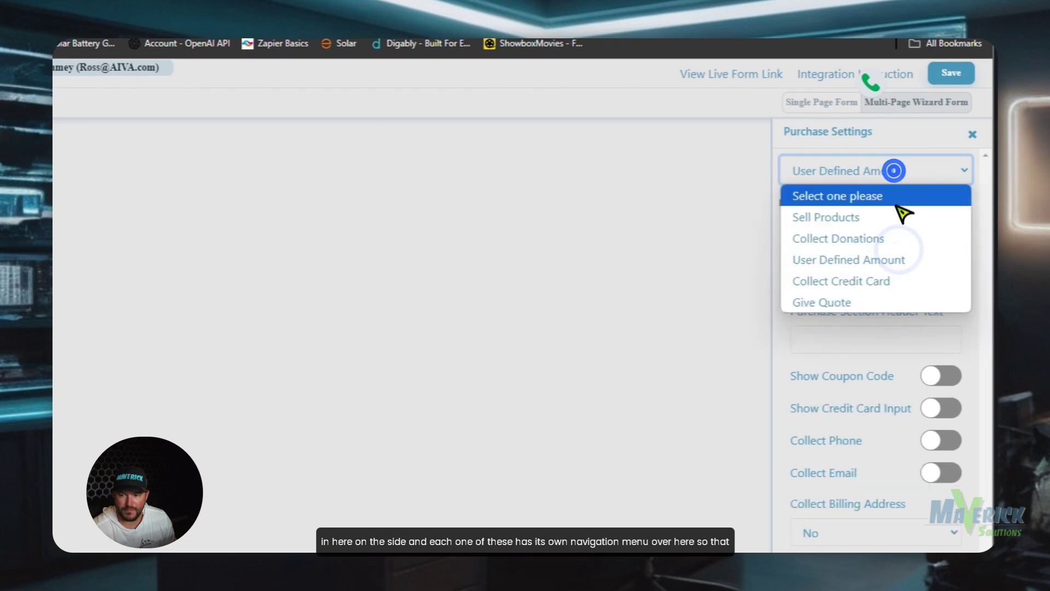
left_click(885, 257)
Try Collect Donations, then settle on Sell Products and view its Products tab
left_click(889, 171)
left_click(876, 238)
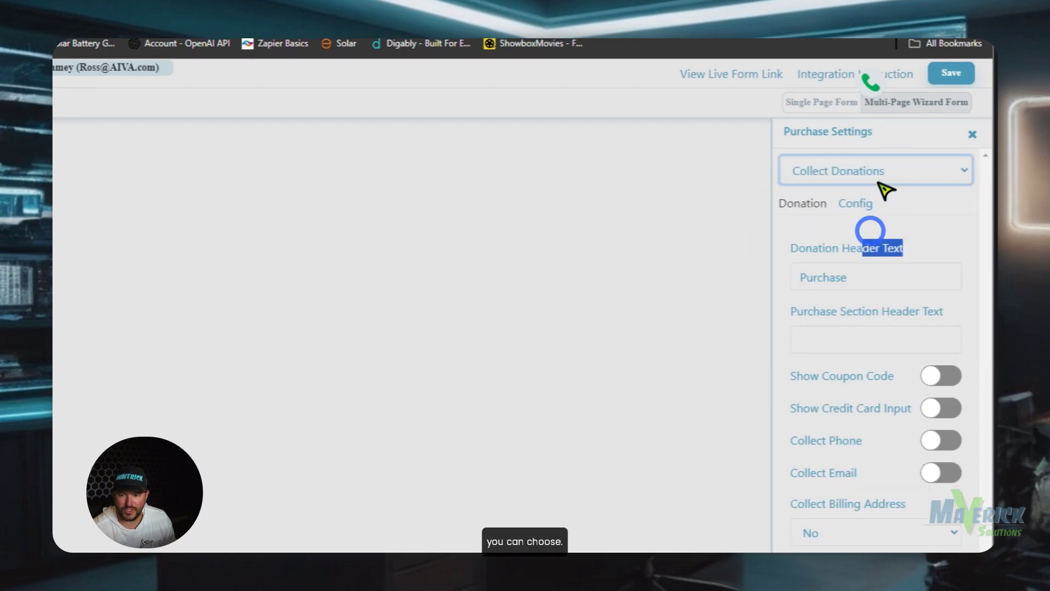
left_click(878, 173)
left_click(879, 214)
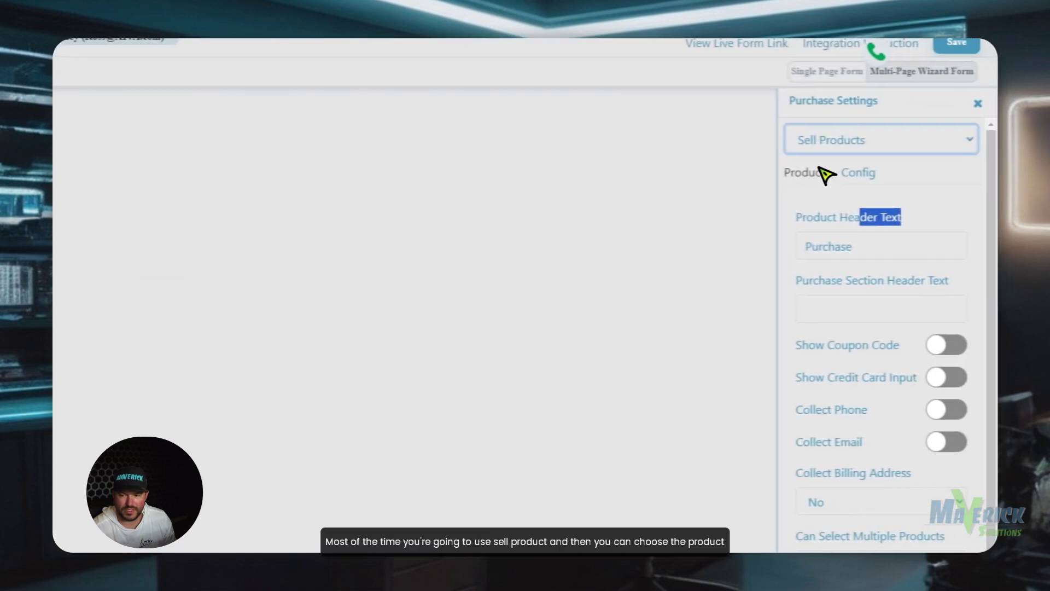
left_click(812, 166)
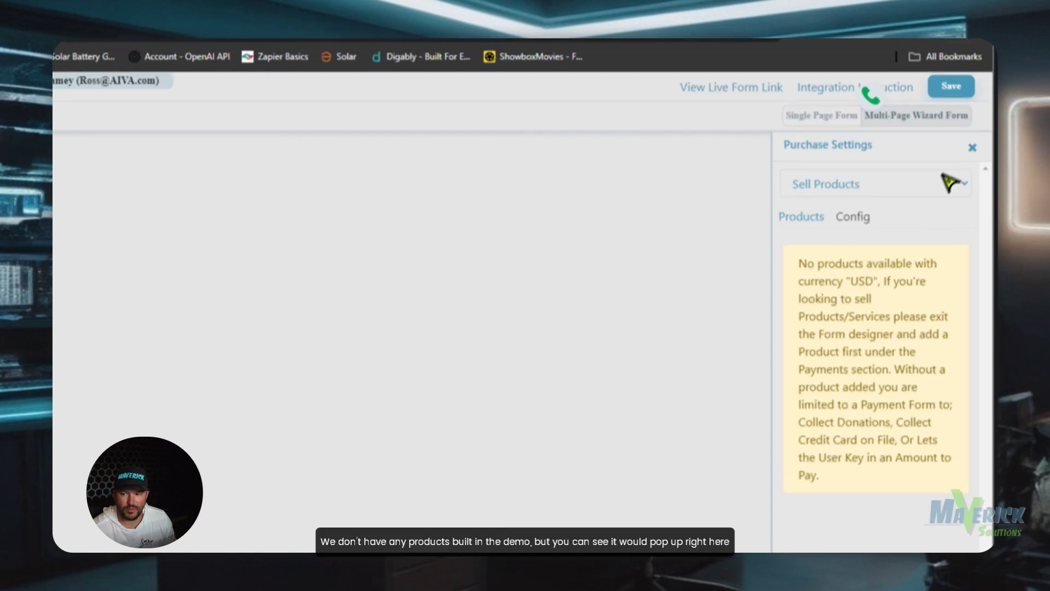
Close Purchase Settings and save the form with the Form Name 'Demo'
left_click(985, 120)
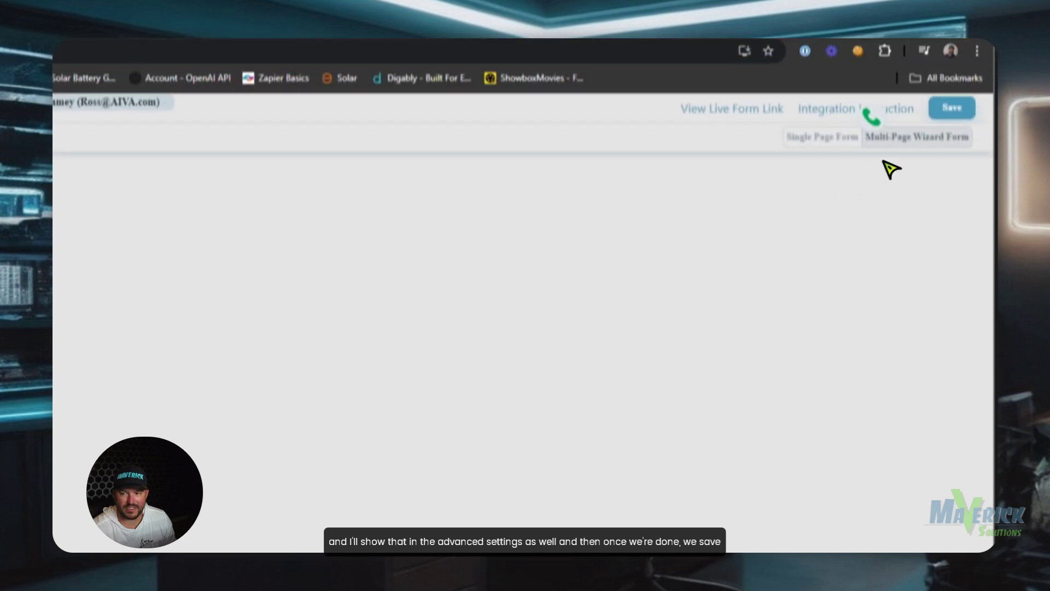
left_click(958, 142)
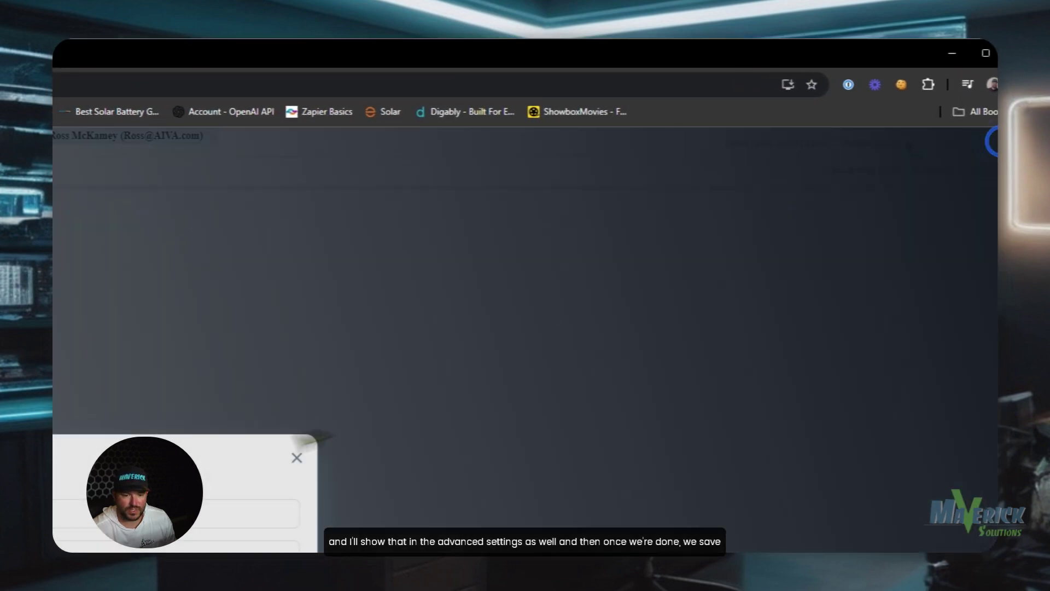
type("Demo")
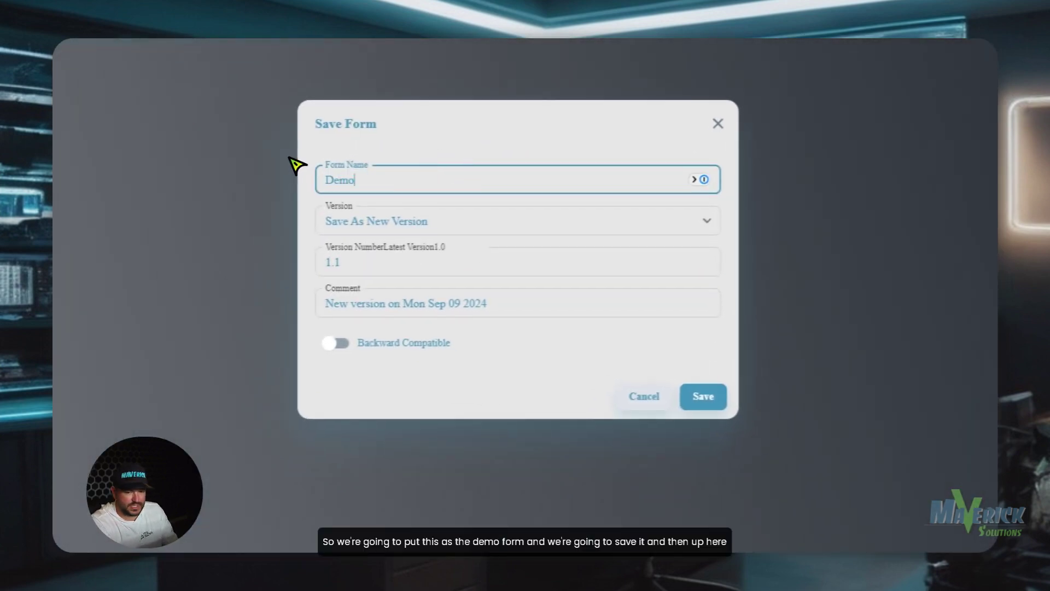
left_click(703, 396)
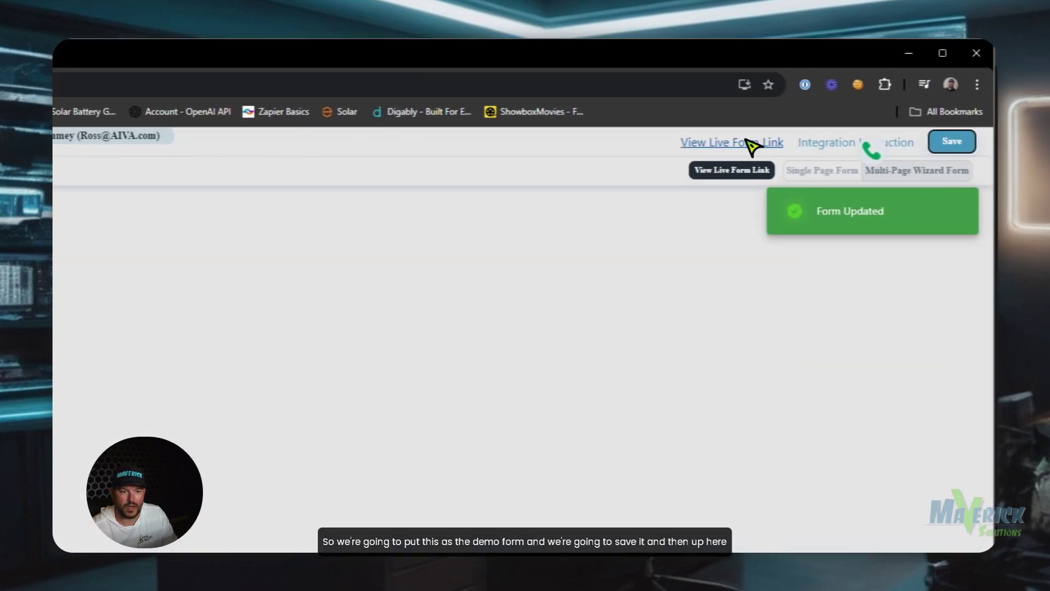
Open the live Demo form and draw a test signature in its Signature pad
left_click(747, 141)
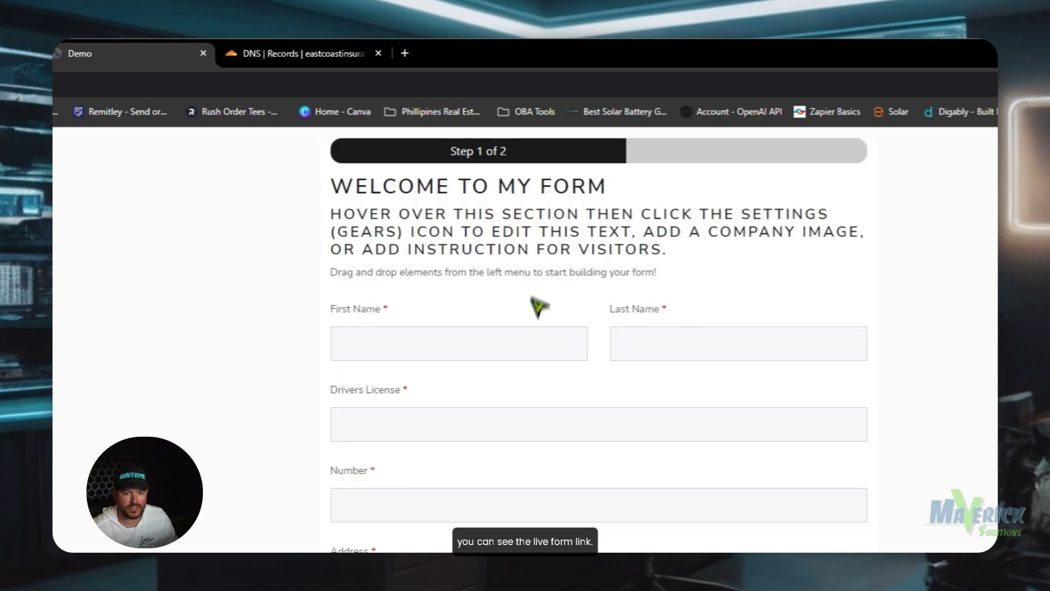
scroll(492, 262, "down", 10)
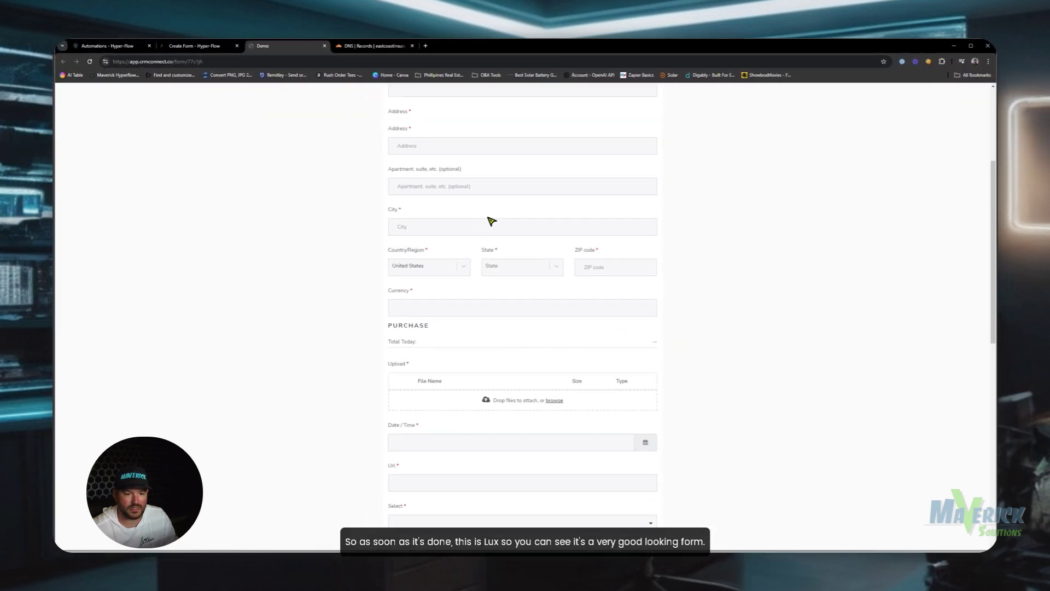
scroll(491, 221, "up", 5)
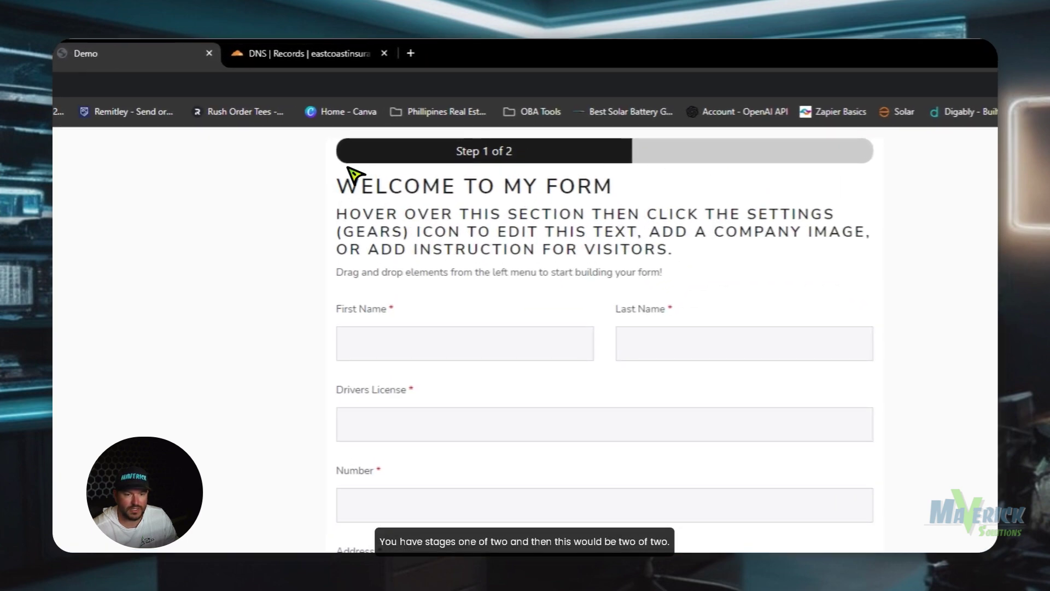
scroll(618, 273, "down", 15)
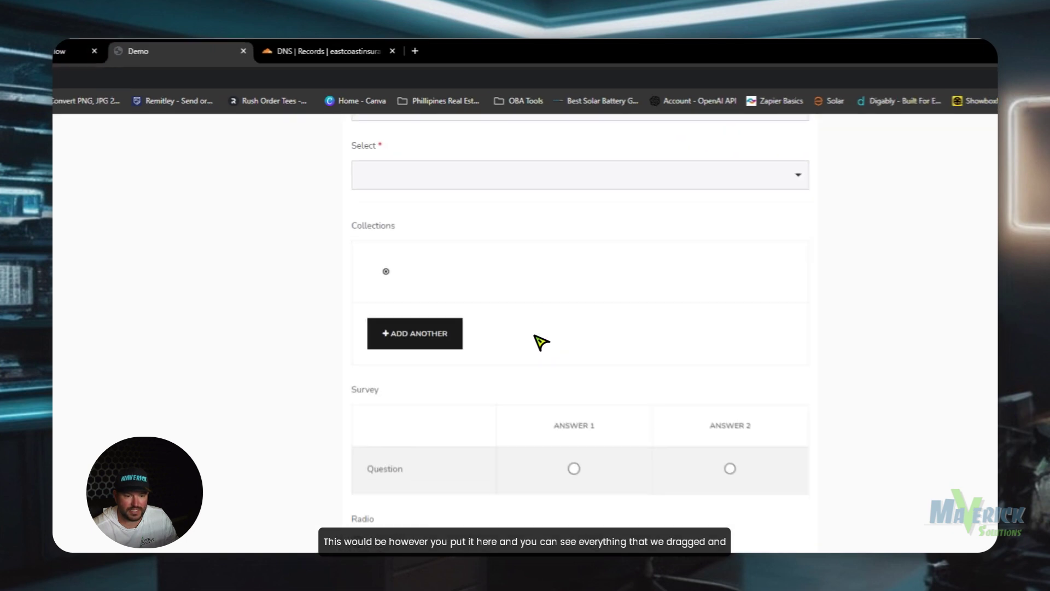
scroll(541, 342, "down", 3)
left_click_drag(432, 486, 605, 494)
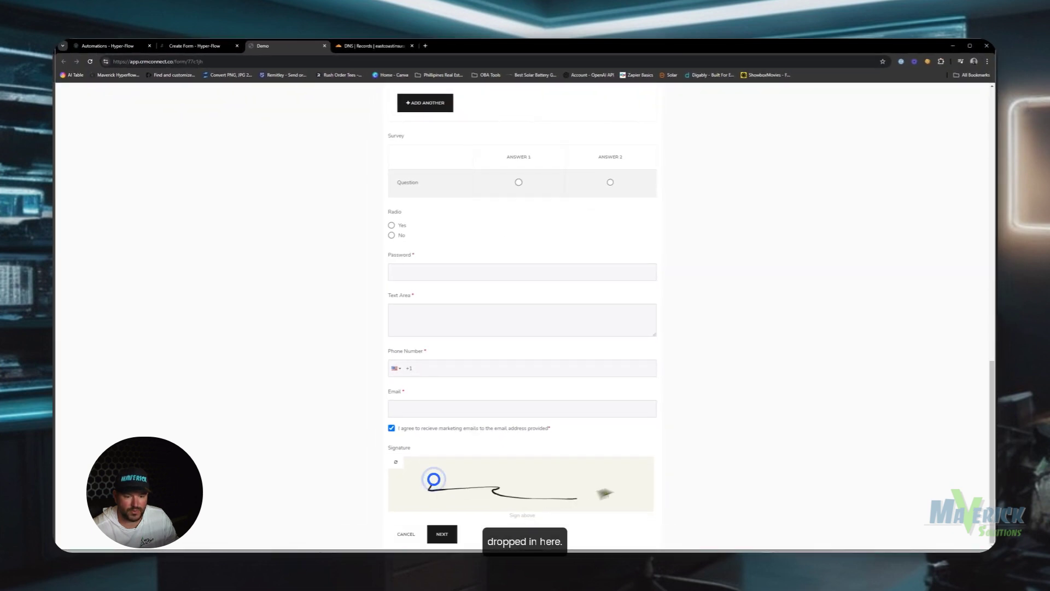
scroll(363, 218, "up", 10)
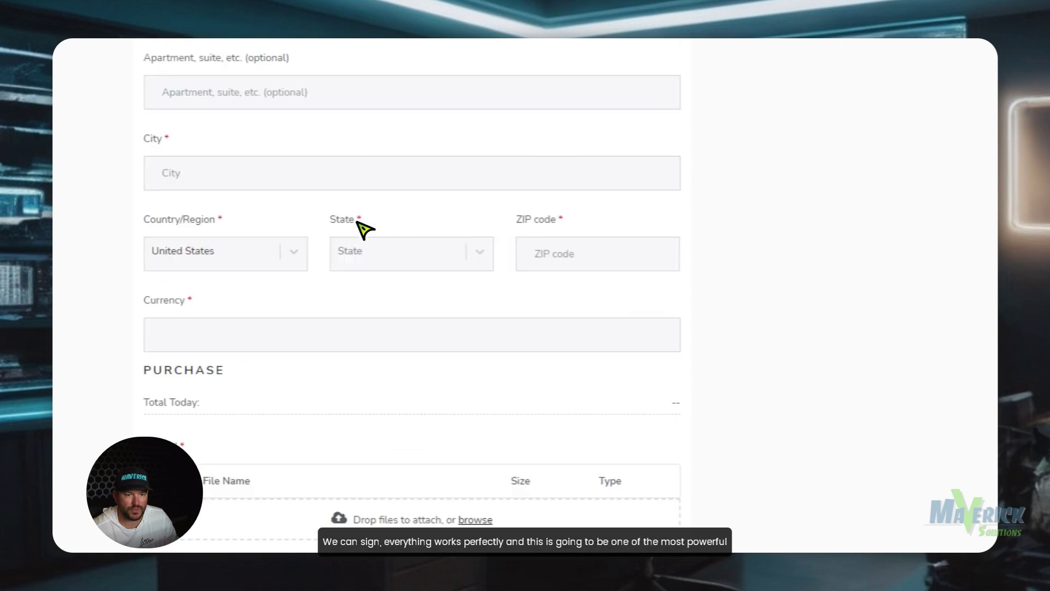
scroll(363, 229, "up", 10)
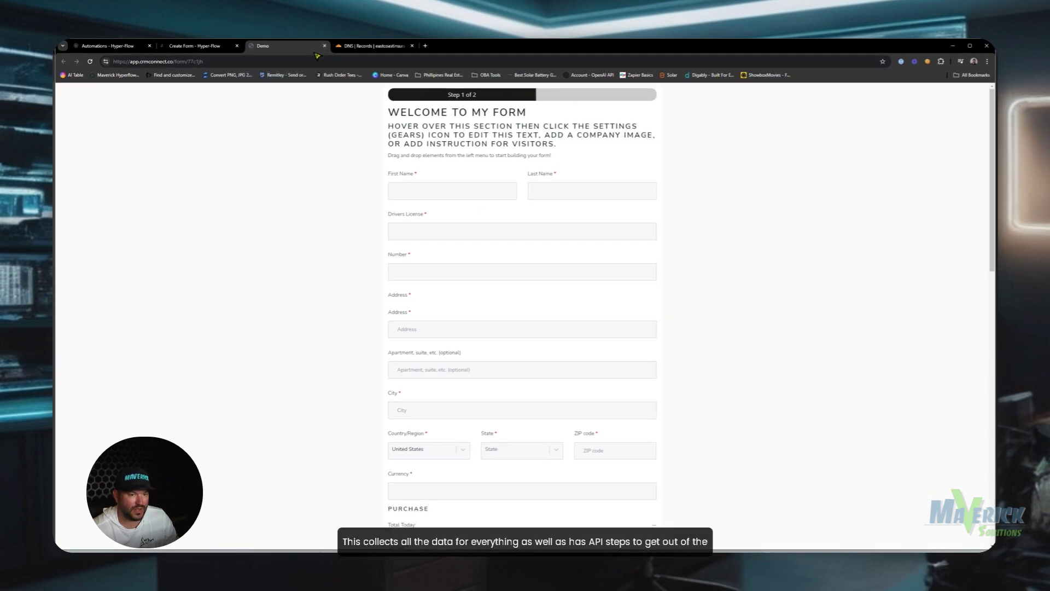
Close the live Demo tab and show the Api Integration section of the integration instructions
left_click(325, 46)
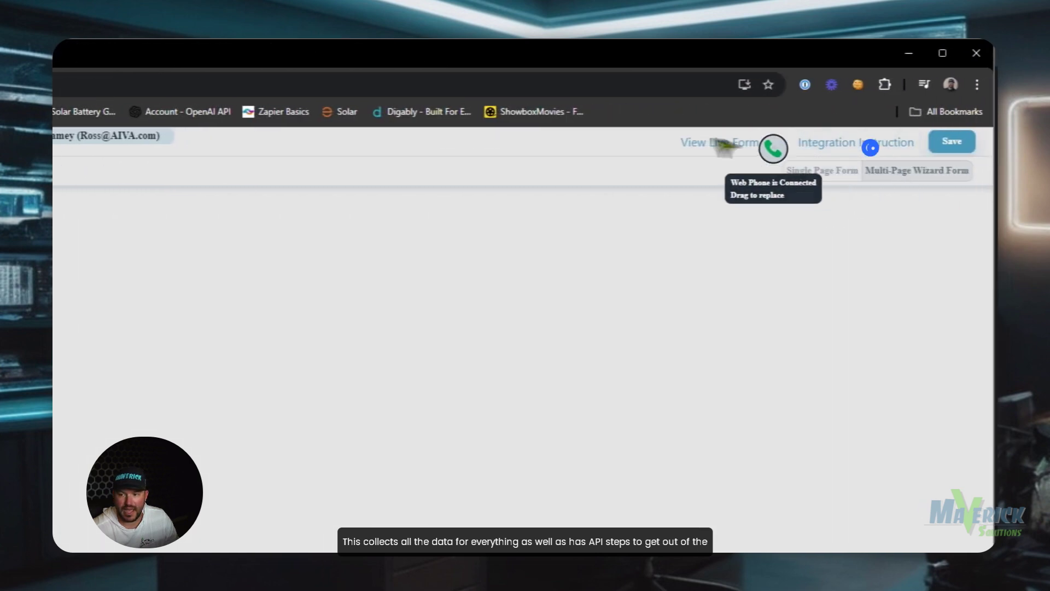
left_click(827, 143)
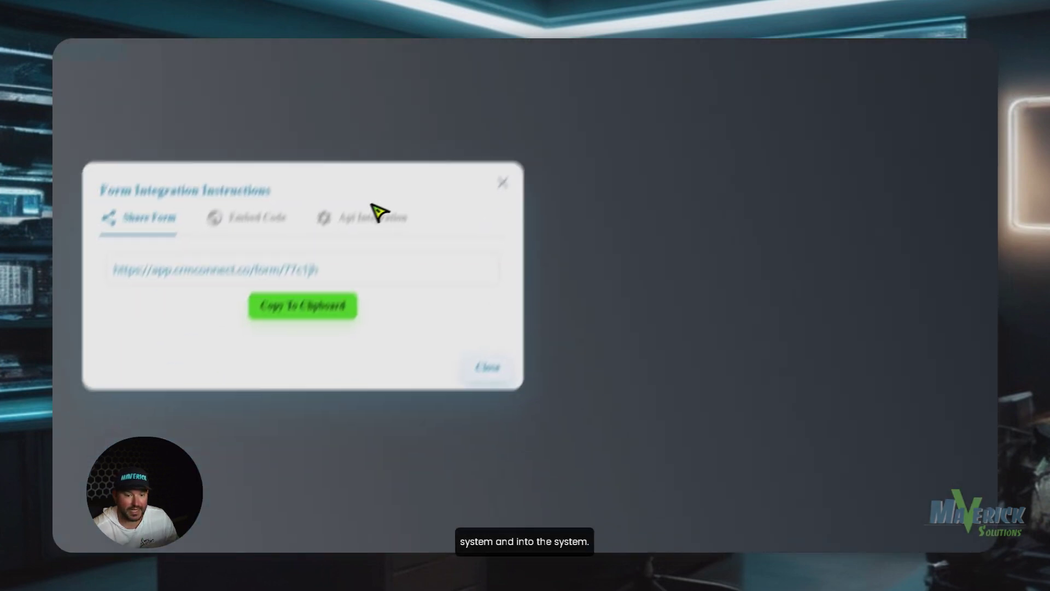
left_click(390, 121)
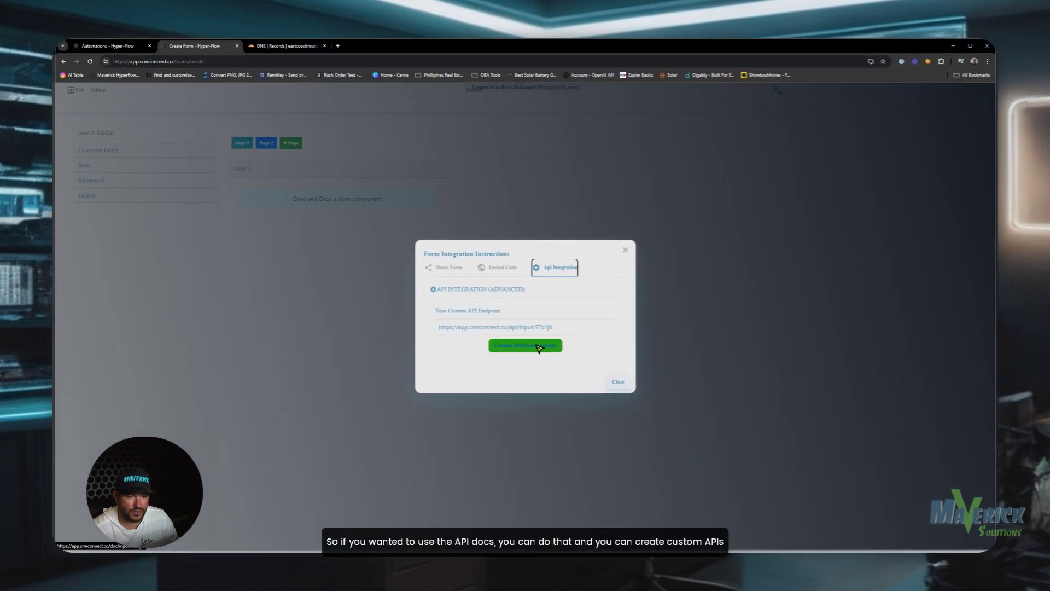
Open the Custom API Documentation and review the Contact Create request object fields
left_click(538, 348)
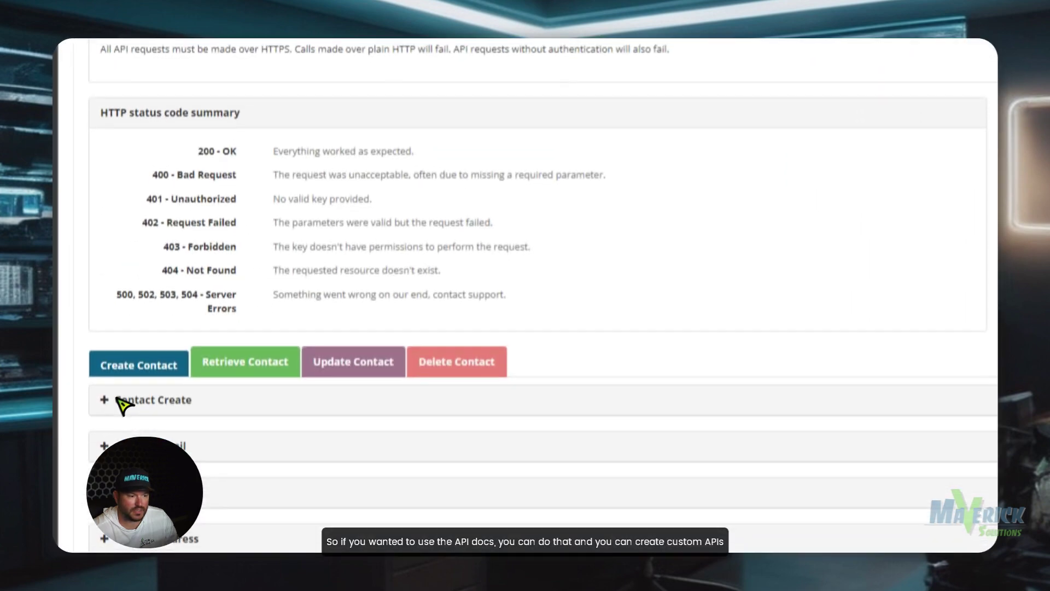
left_click(105, 400)
scroll(218, 394, "down", 6)
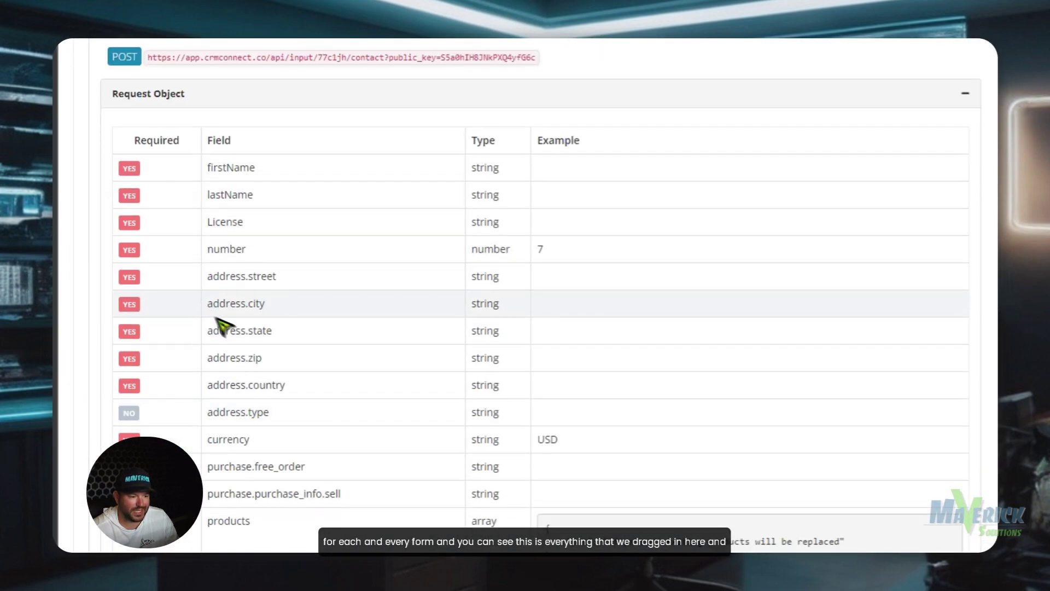
scroll(219, 324, "down", 11)
scroll(258, 428, "up", 12)
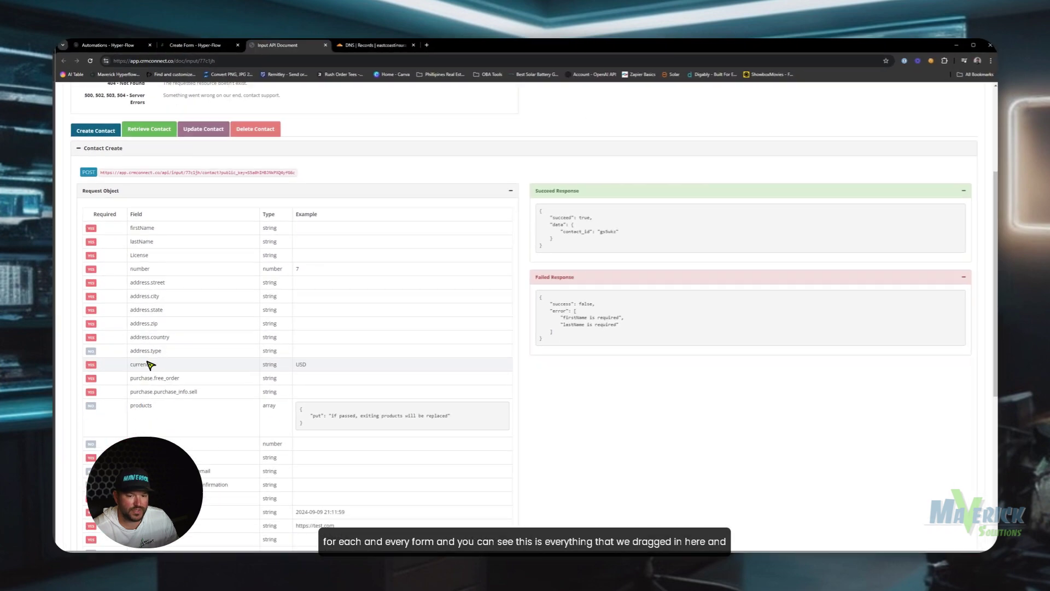
scroll(172, 298, "down", 5)
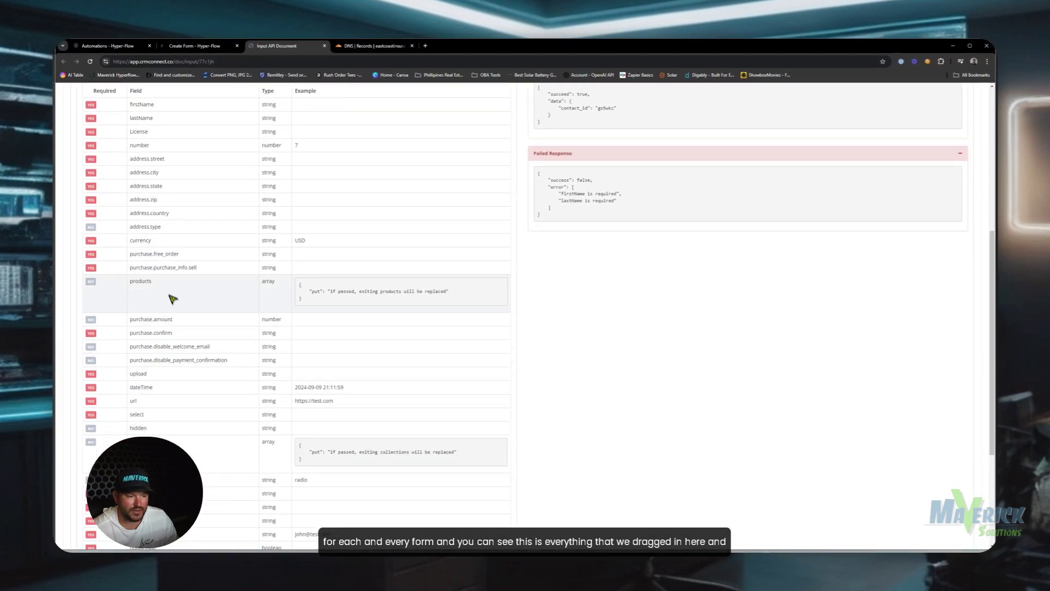
left_click(170, 275)
scroll(629, 339, "up", 5)
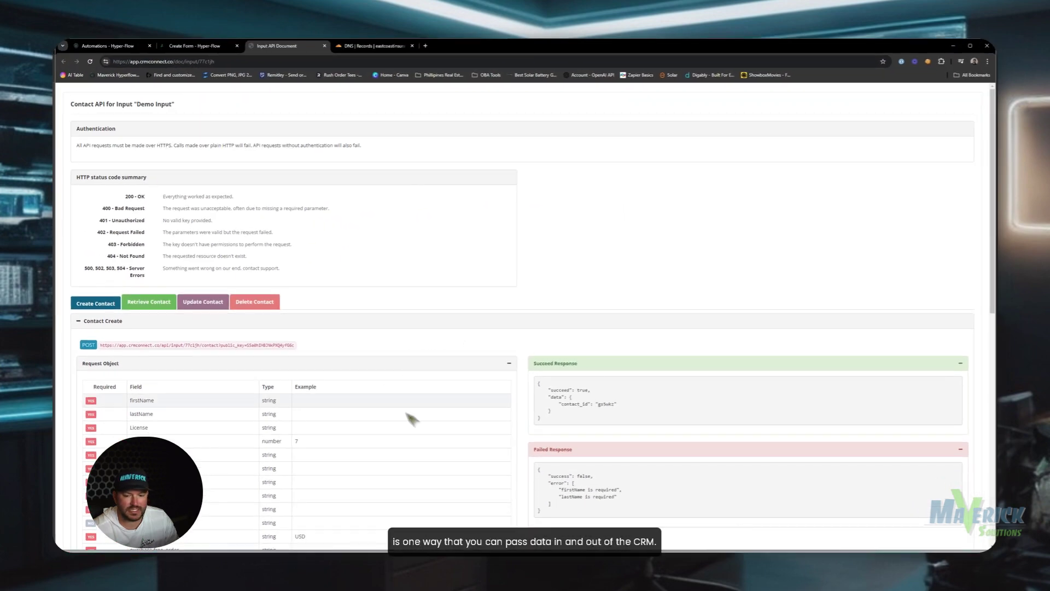
scroll(412, 418, "down", 5)
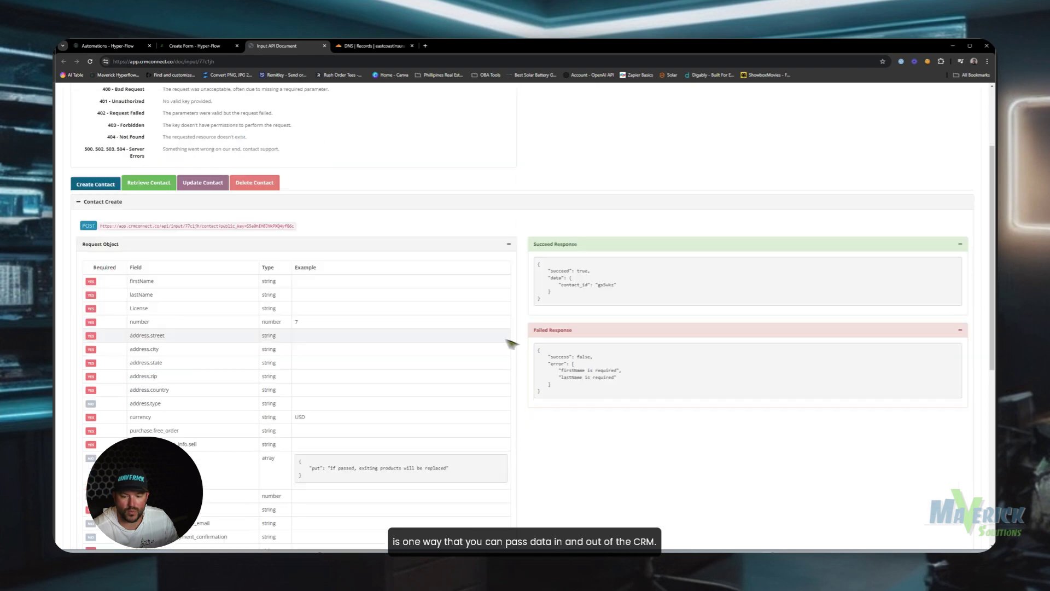
scroll(300, 348, "down", 4)
scroll(298, 347, "up", 9)
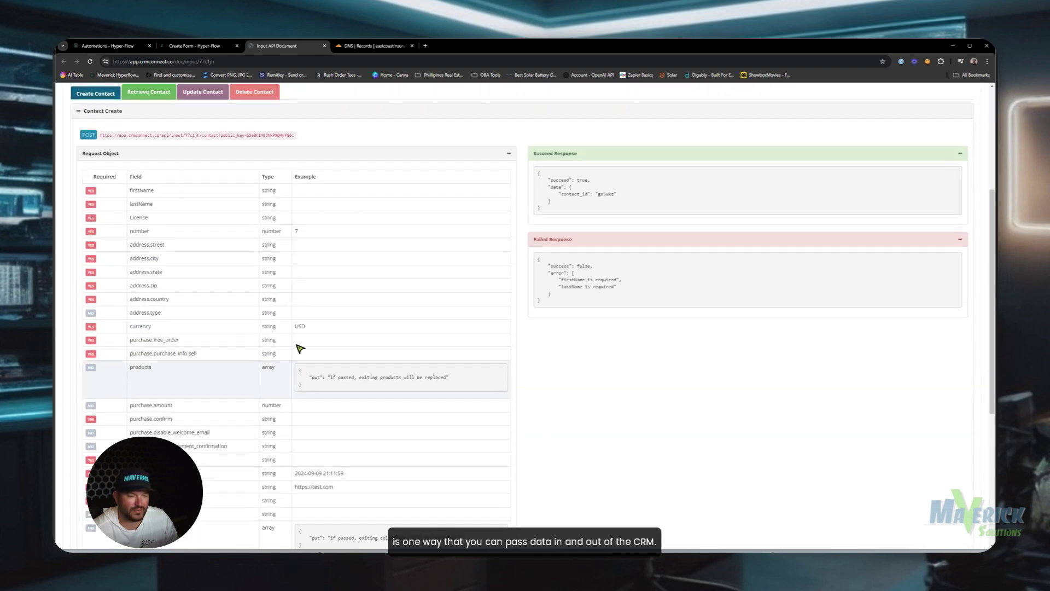
Close the API docs, copy the form's embed script, and show the Share Form link
left_click(325, 46)
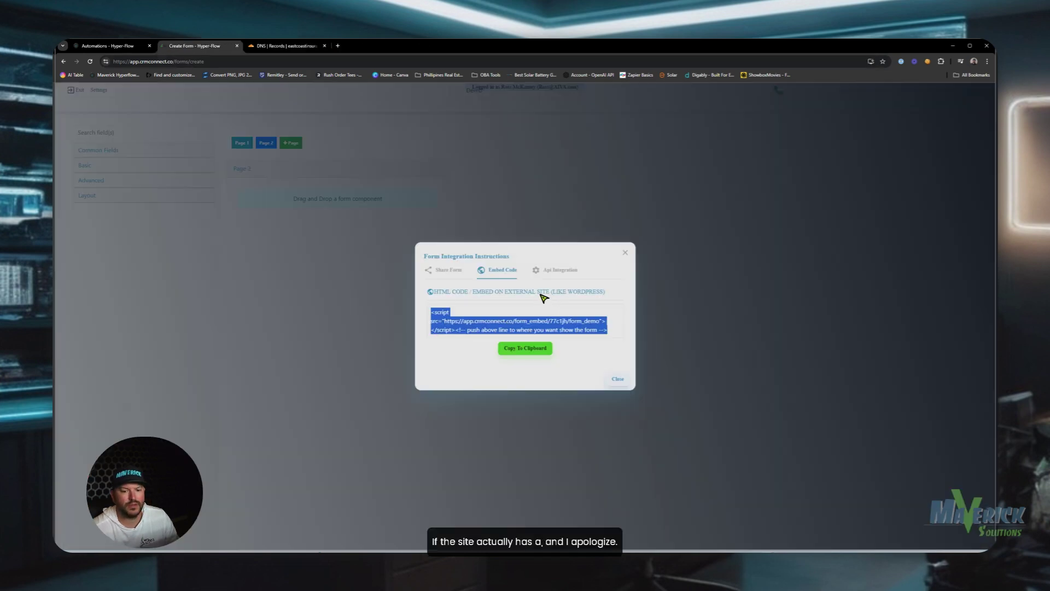
left_click(576, 327)
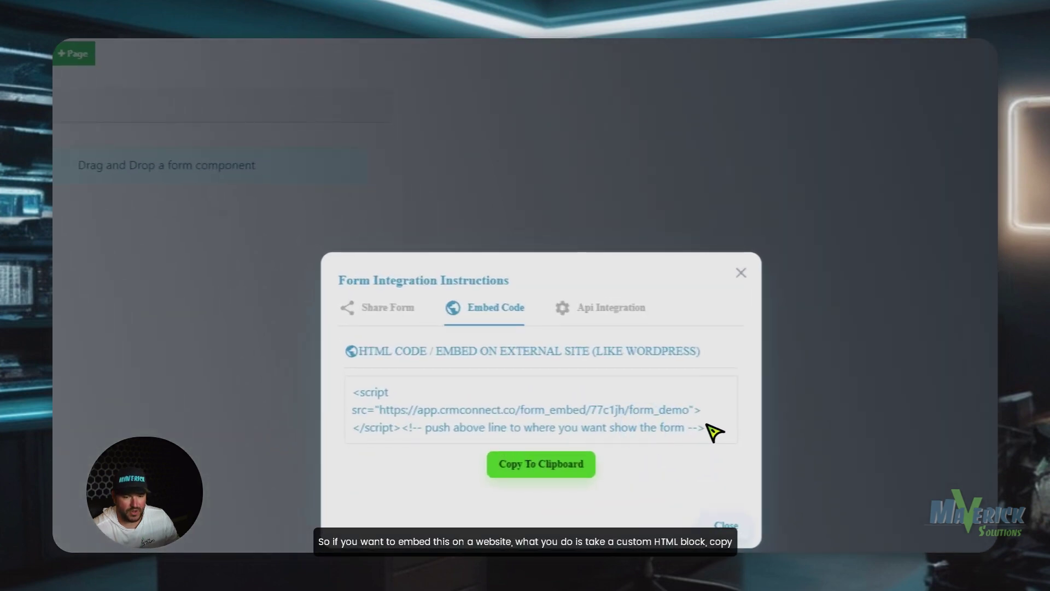
right_click(361, 399)
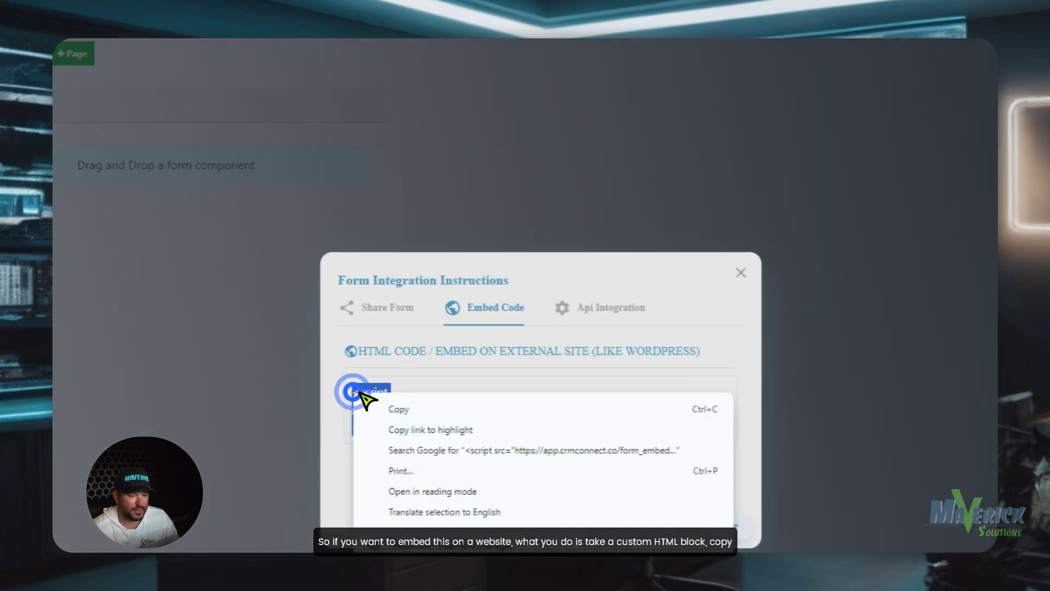
left_click(378, 404)
left_click(393, 386)
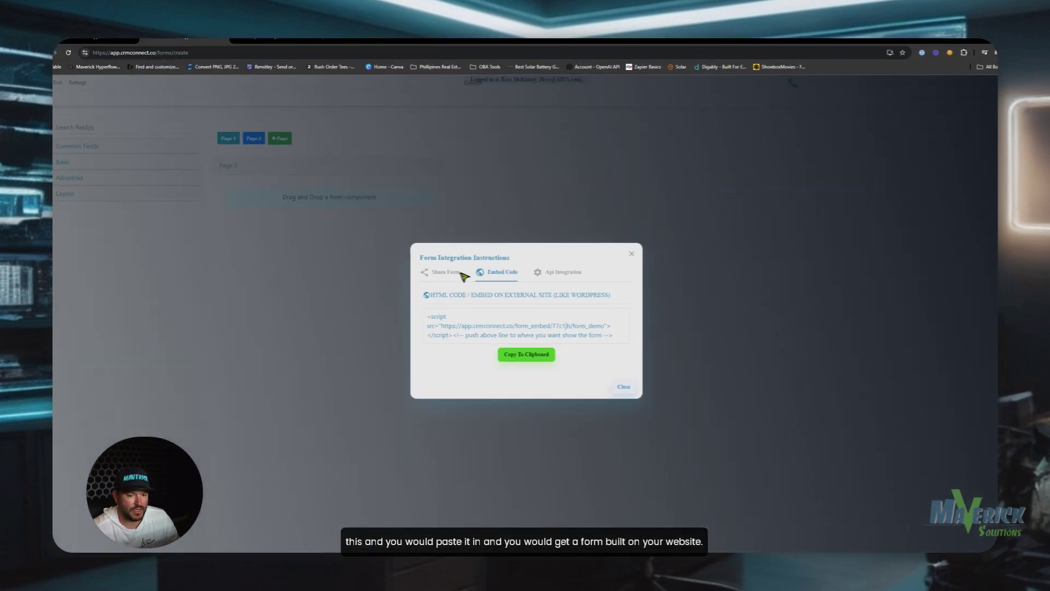
left_click(387, 307)
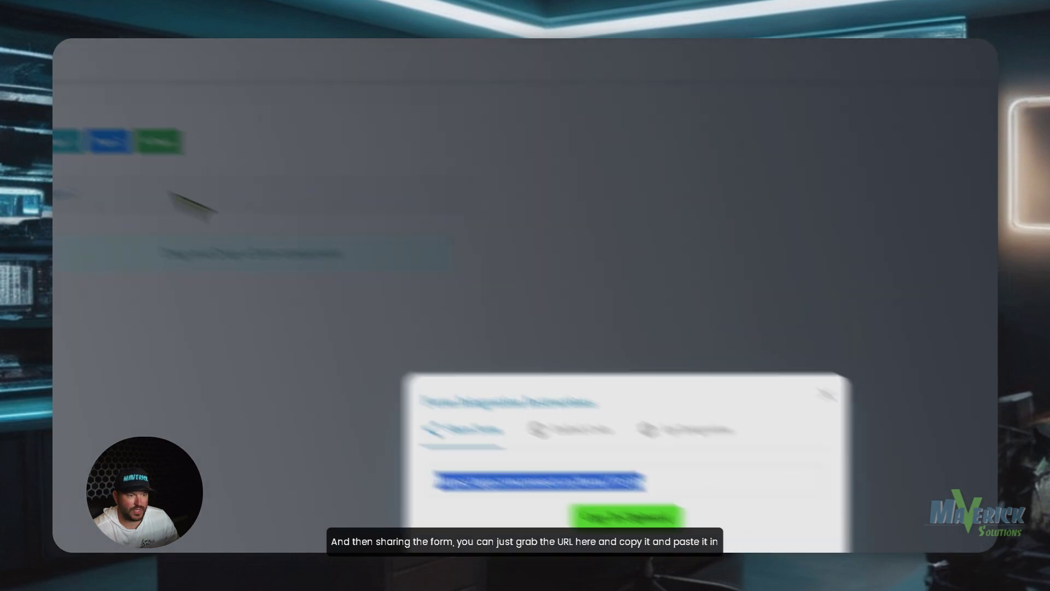
Copy the public form URL and load it in a new browser tab
right_click(384, 403)
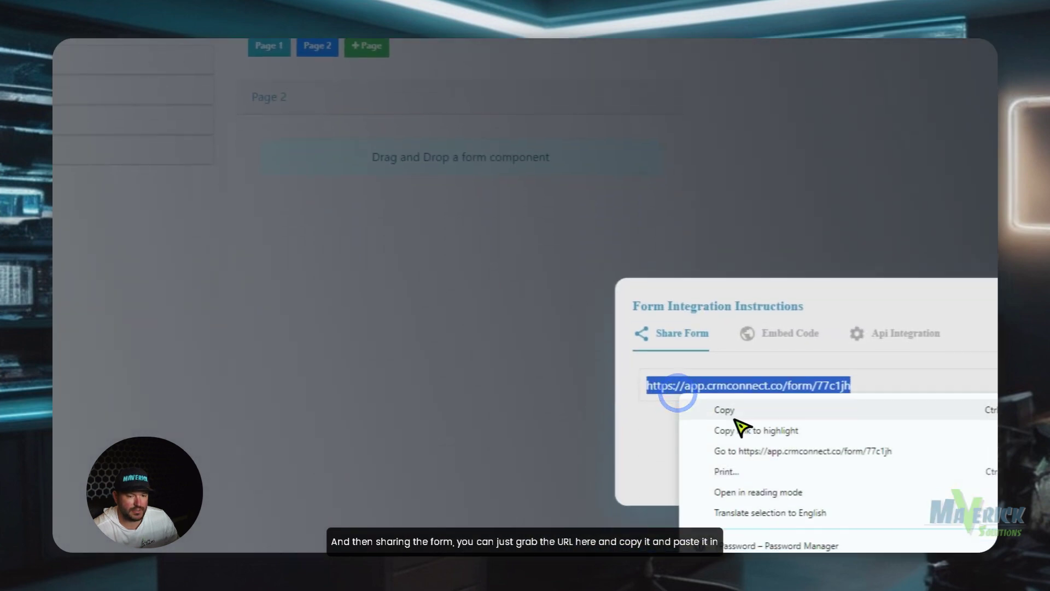
left_click(728, 423)
left_click(457, 48)
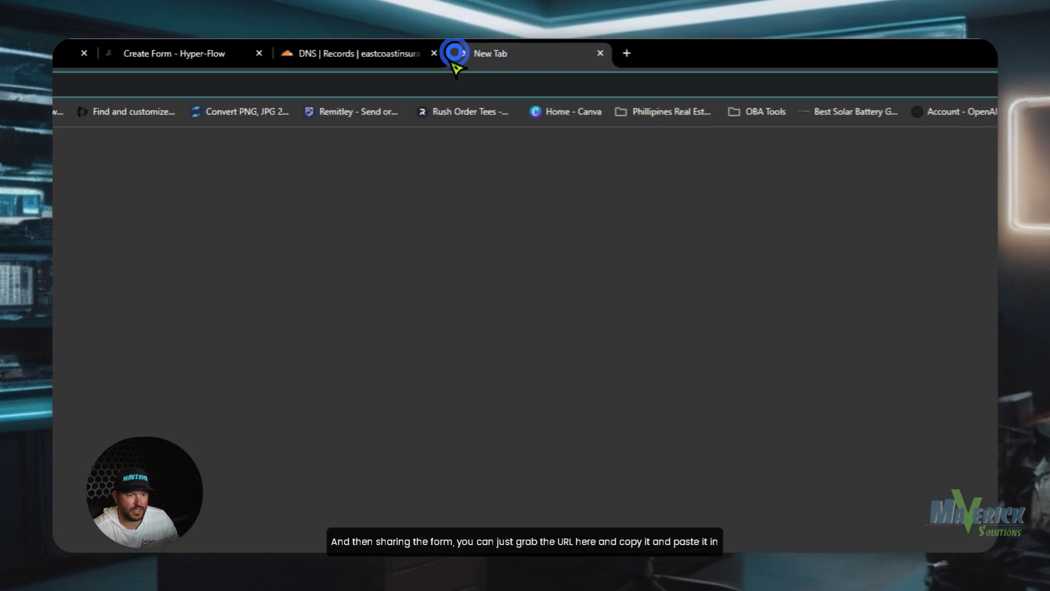
right_click(448, 83)
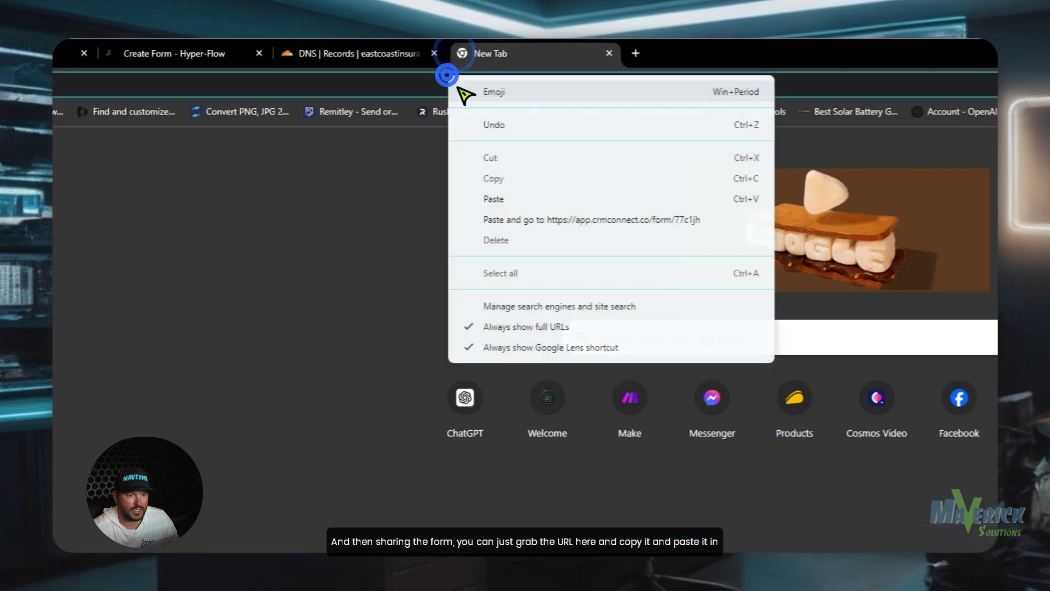
left_click(519, 203)
key("Return")
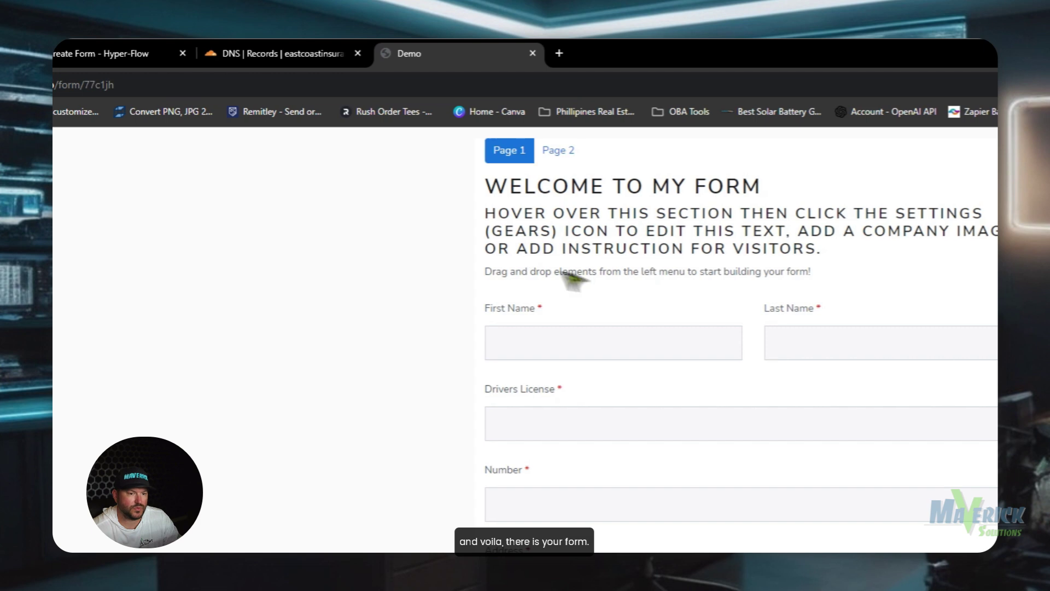
scroll(663, 429, "down", 15)
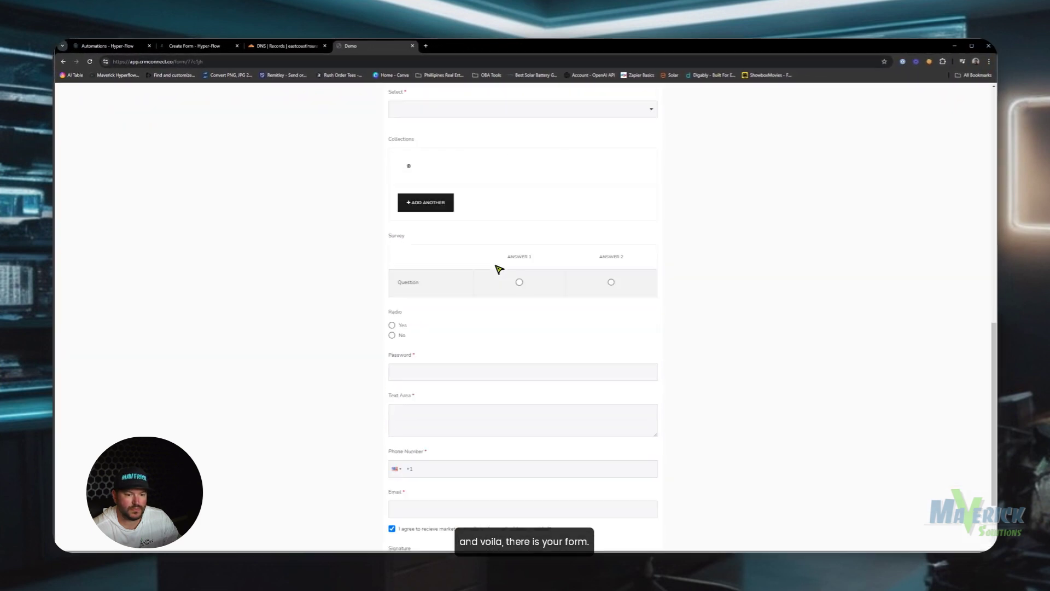
scroll(500, 269, "up", 10)
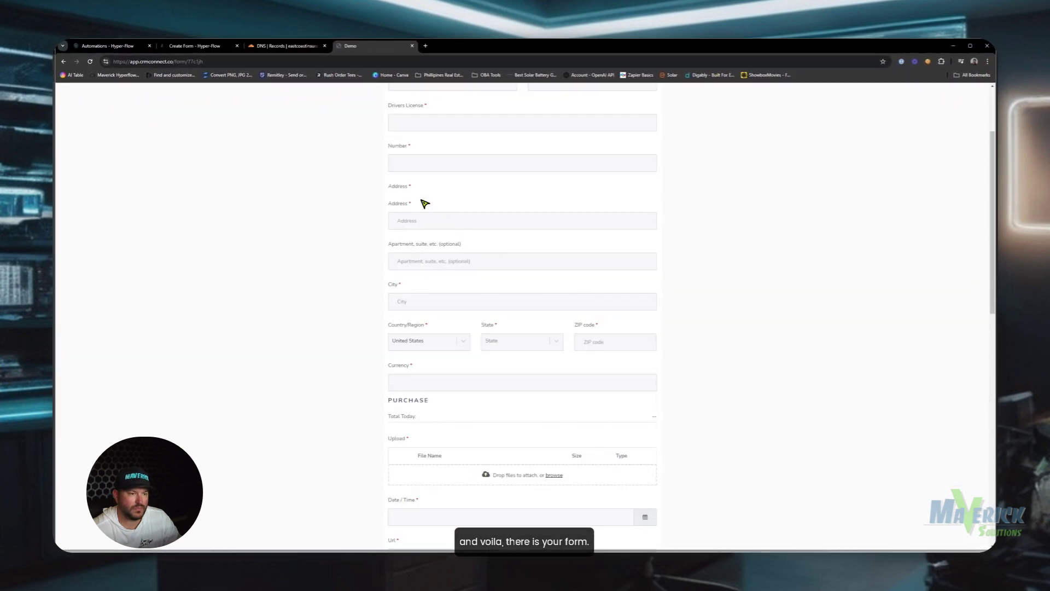
Return to the form builder and dismiss the integration instructions dialog
left_click(145, 48)
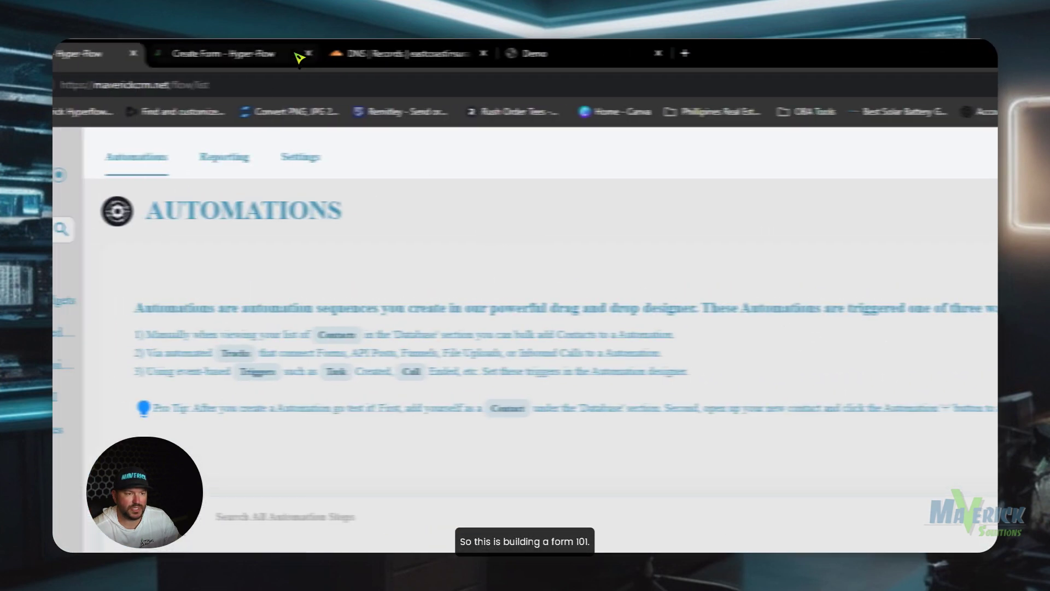
left_click(198, 44)
left_click(1049, 502)
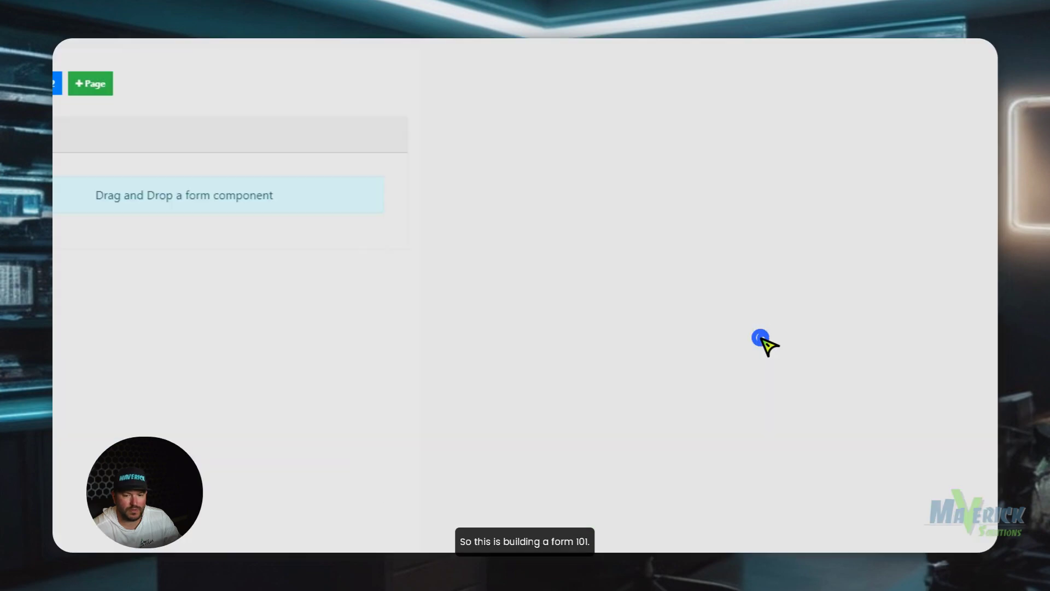